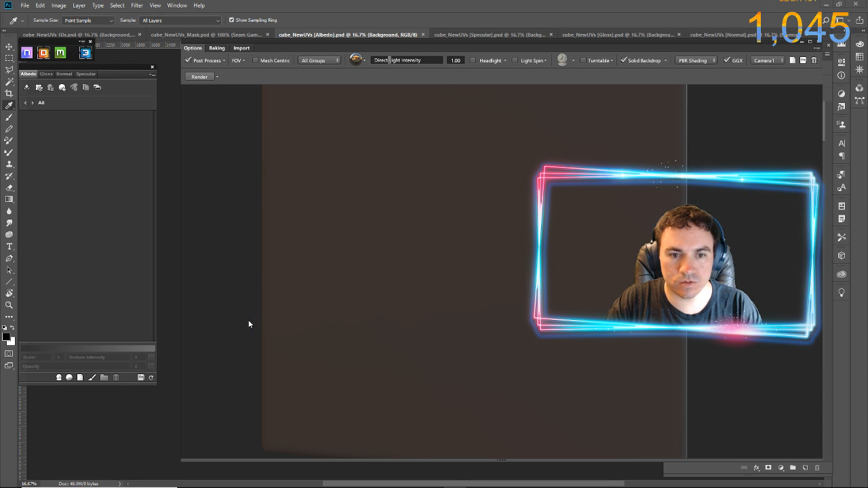
# Create the Worn PVC Plastic smart material from the PVC plastics category on the cube
pyautogui.moveTo(248, 320); pyautogui.dragTo(310, 229)
pyautogui.scroll(-5, 271, 273)
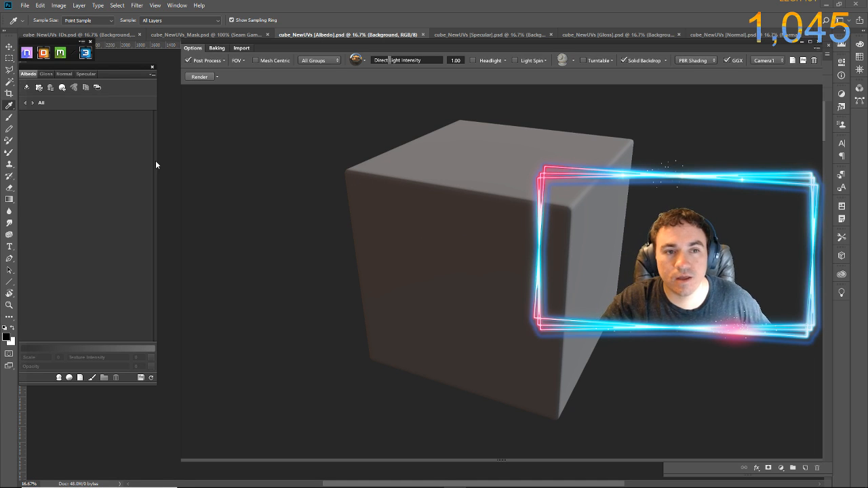
pyautogui.click(59, 378)
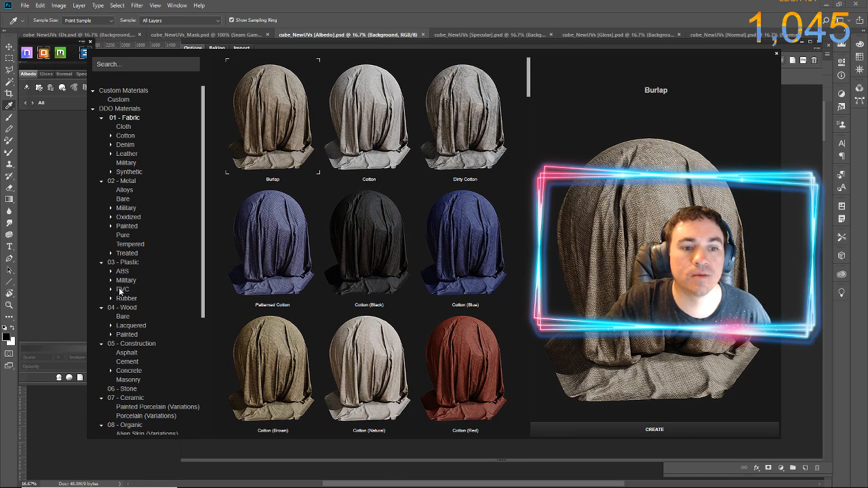
pyautogui.click(122, 290)
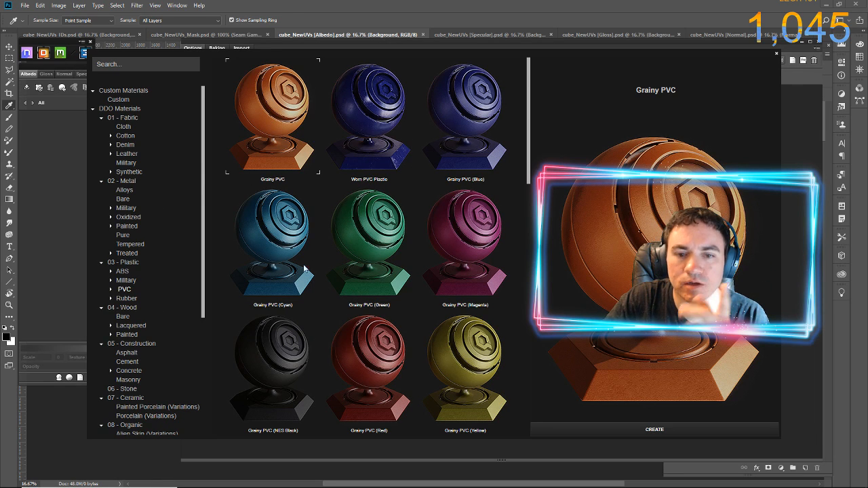
pyautogui.click(370, 110)
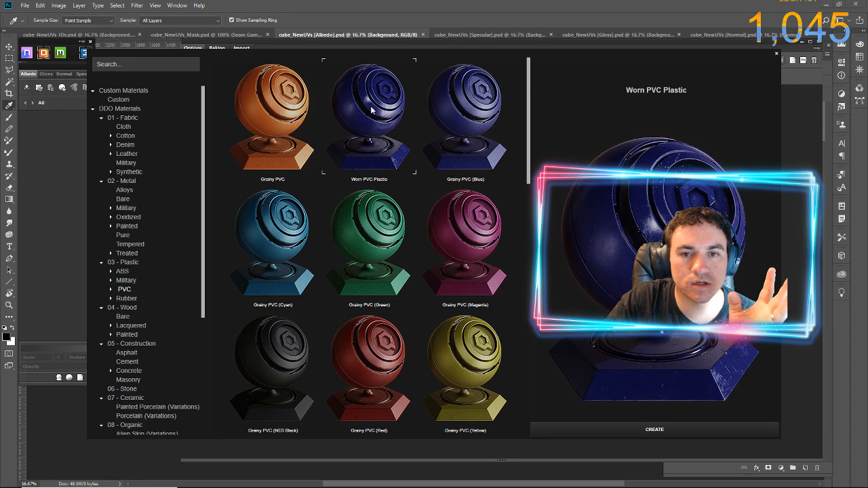
pyautogui.click(617, 434)
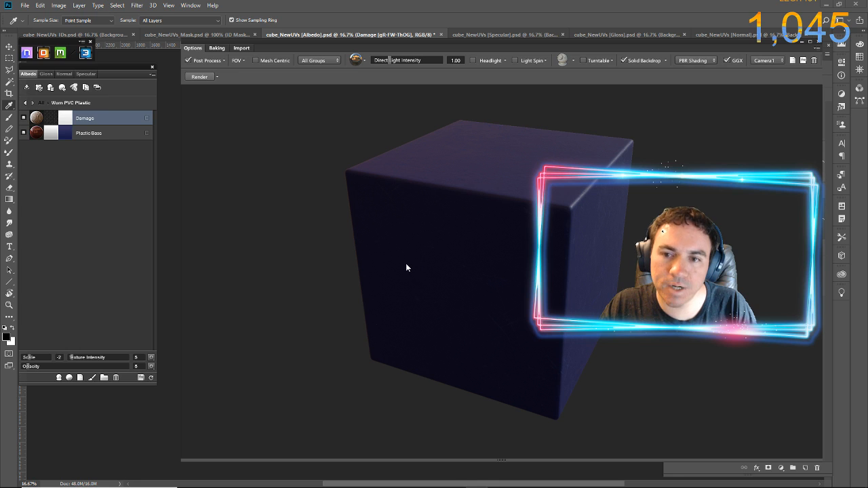
# Examine the worn plastic surface and edges of the cube up close from another angle
pyautogui.moveTo(462, 270); pyautogui.dragTo(410, 258)
pyautogui.scroll(2, 410, 258)
pyautogui.scroll(3, 410, 258)
pyautogui.moveTo(366, 221); pyautogui.dragTo(378, 236)
pyautogui.scroll(-2, 378, 237)
pyautogui.scroll(-1, 378, 236)
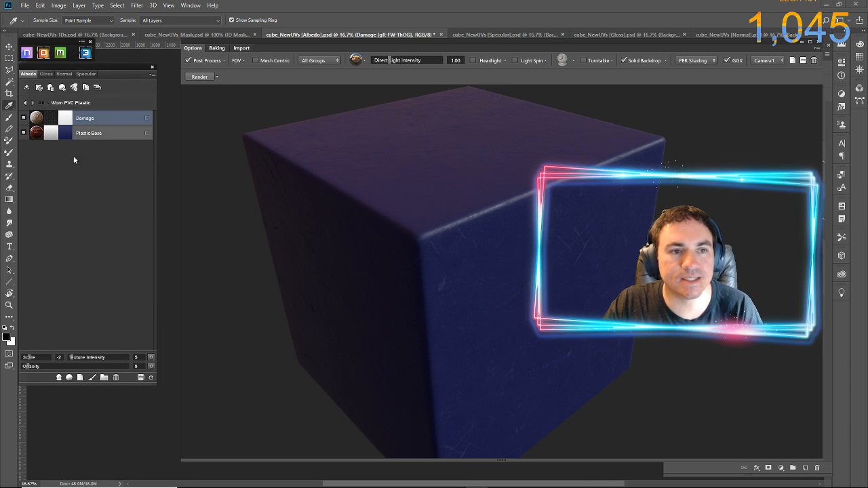
# Add the pure metal material Zirconium (Zr) outside the currently selected material group
pyautogui.click(70, 378)
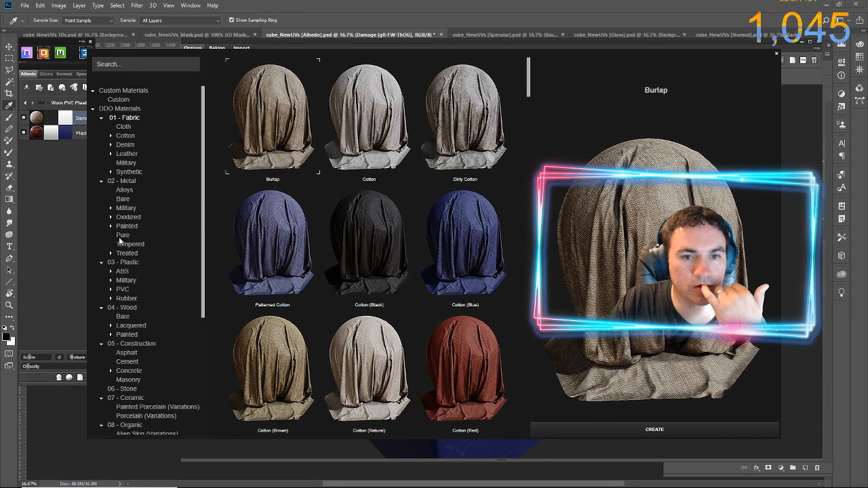
pyautogui.click(122, 235)
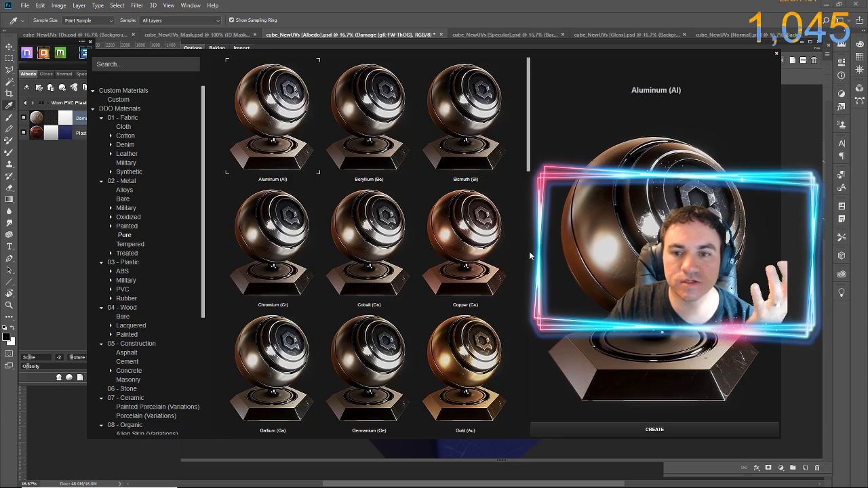
pyautogui.scroll(-3, 530, 256)
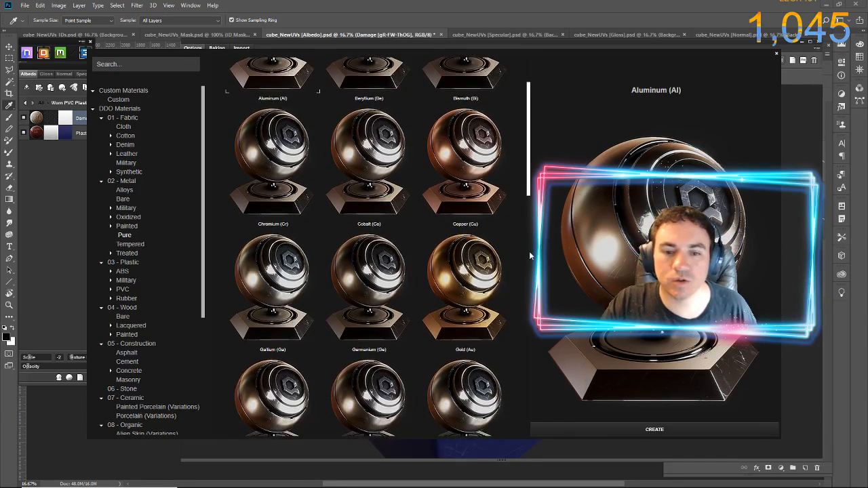
pyautogui.scroll(-4, 530, 256)
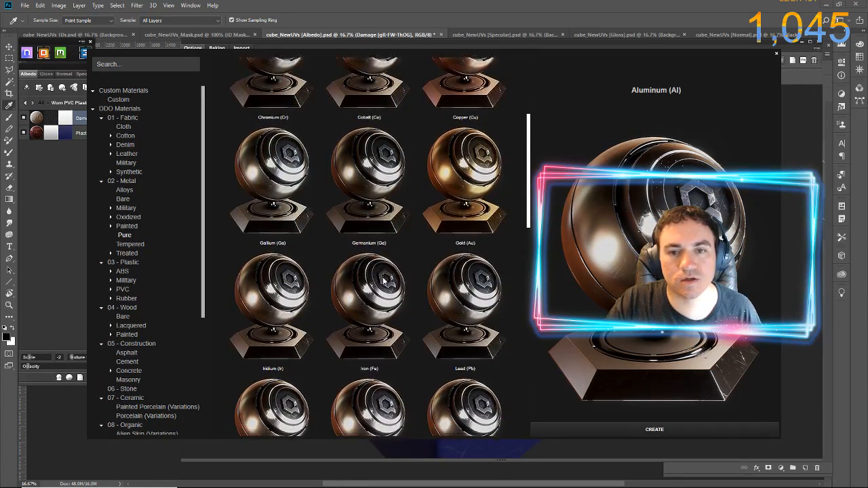
pyautogui.scroll(-4, 383, 280)
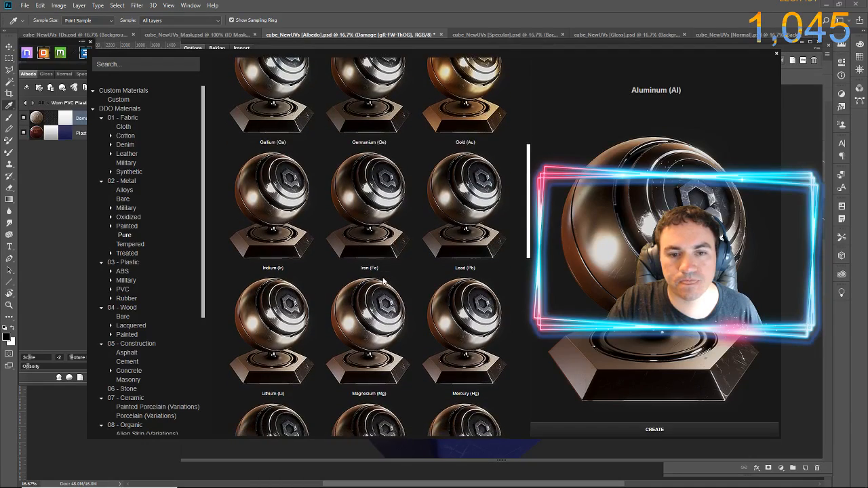
pyautogui.scroll(-9, 383, 280)
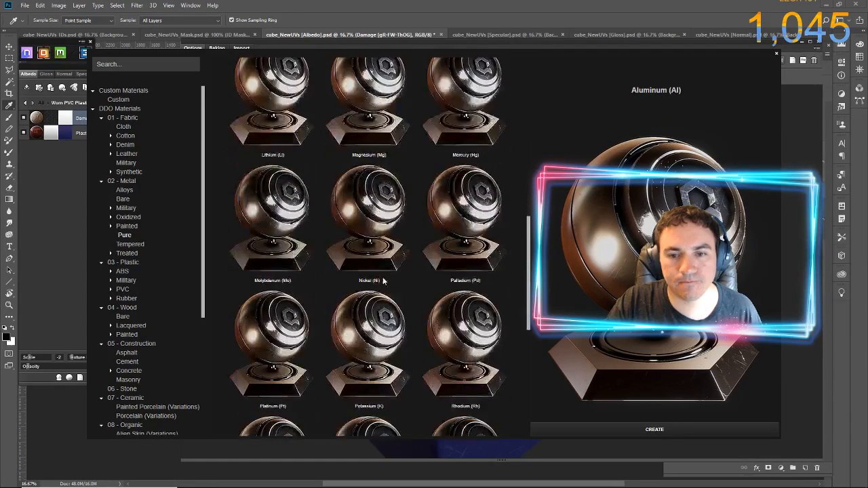
pyautogui.scroll(-11, 383, 280)
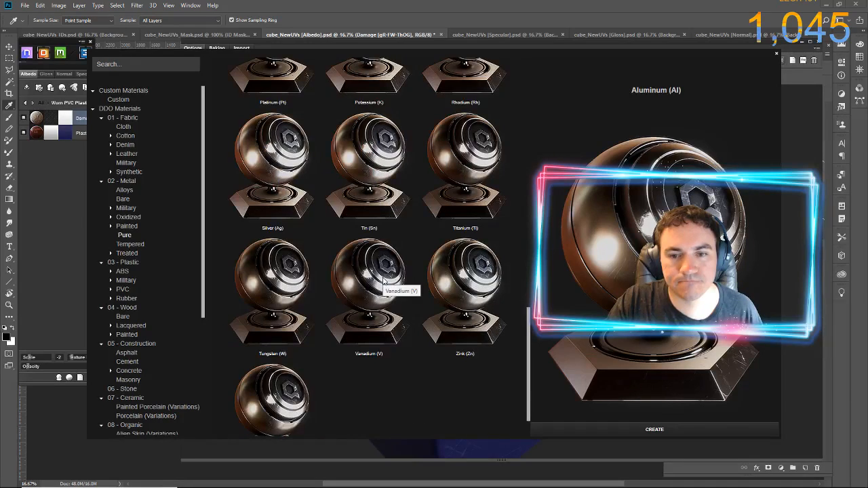
pyautogui.scroll(-2, 384, 281)
pyautogui.click(277, 372)
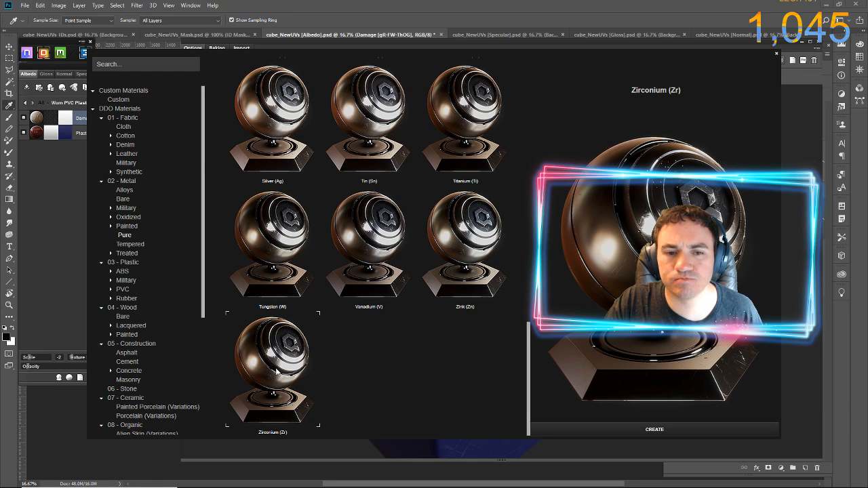
pyautogui.doubleClick(273, 369)
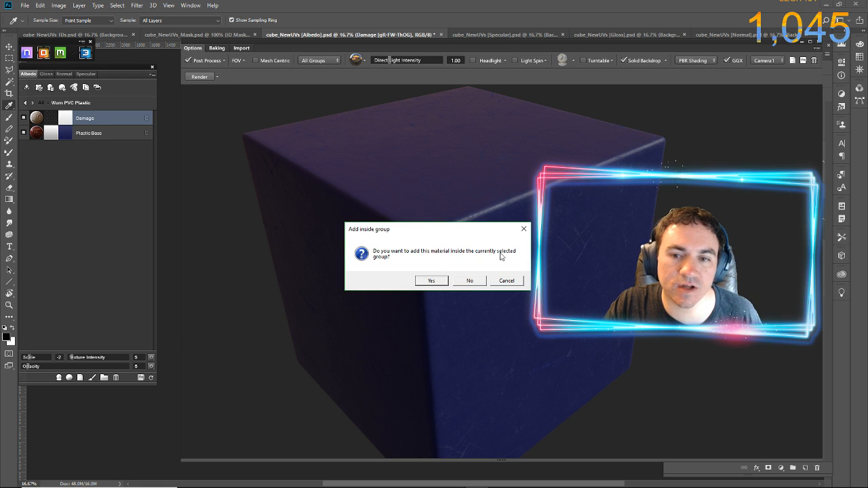
pyautogui.click(469, 280)
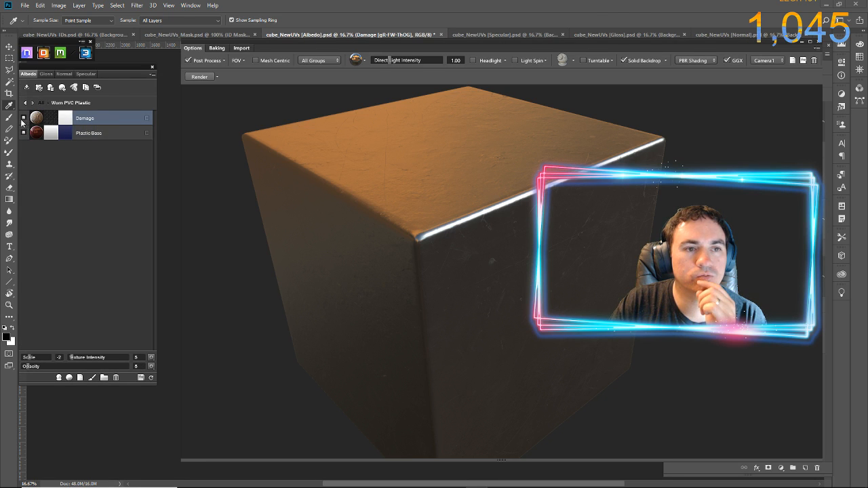
# Return to the top layer level and toggle the Worn PVC Plastic group's and Zirconium layer's visibility to compare them on the cube
pyautogui.click(26, 103)
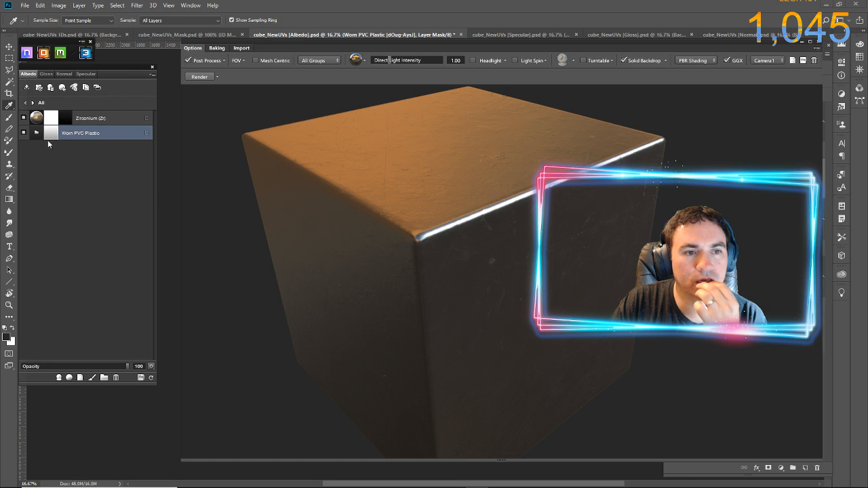
pyautogui.click(24, 133)
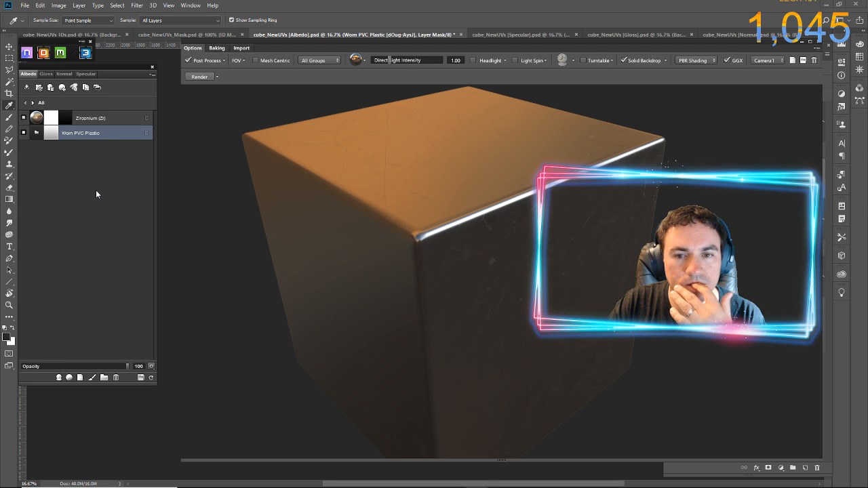
pyautogui.click(25, 119)
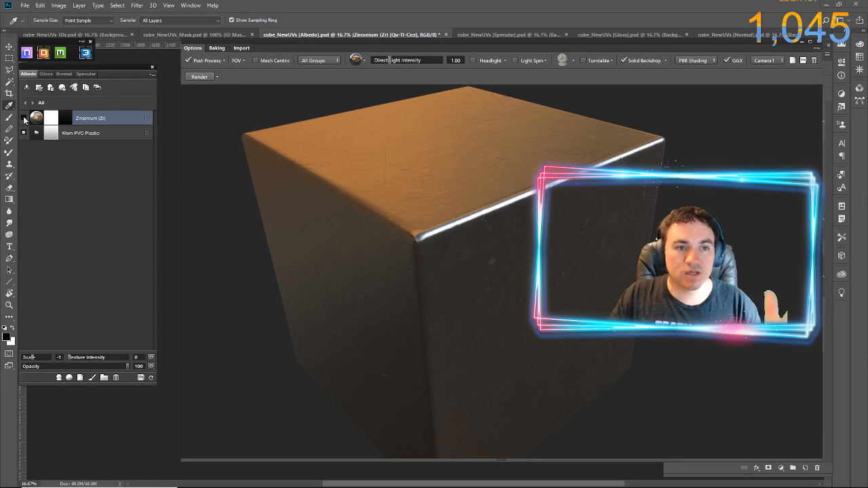
pyautogui.click(24, 118)
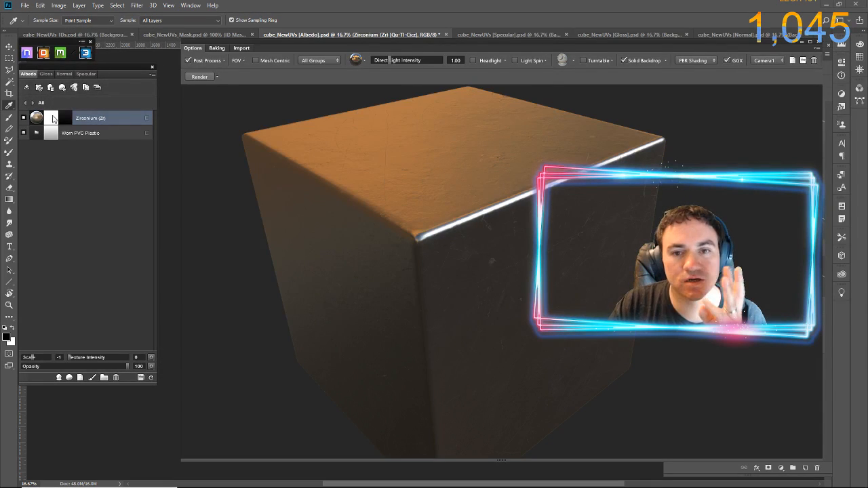
# Open the Zirconium layer's mask for painting in full shaded mode and apply the Edges Dynamask preset
pyautogui.doubleClick(53, 119)
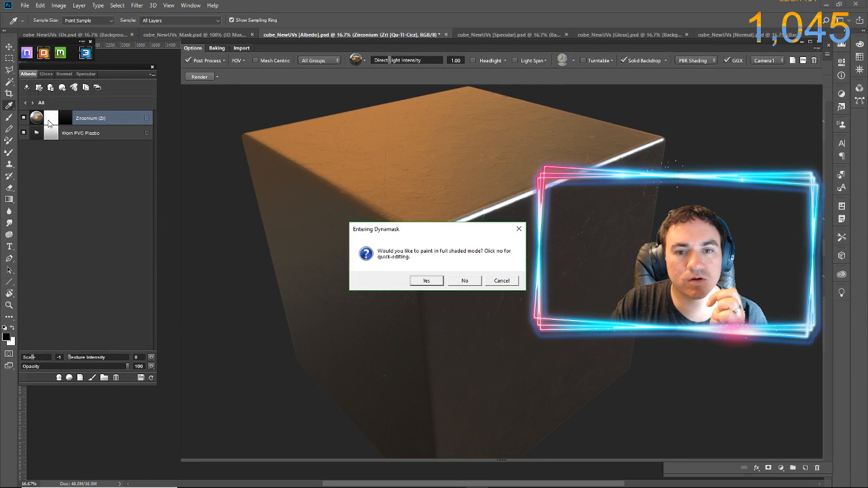
pyautogui.click(430, 282)
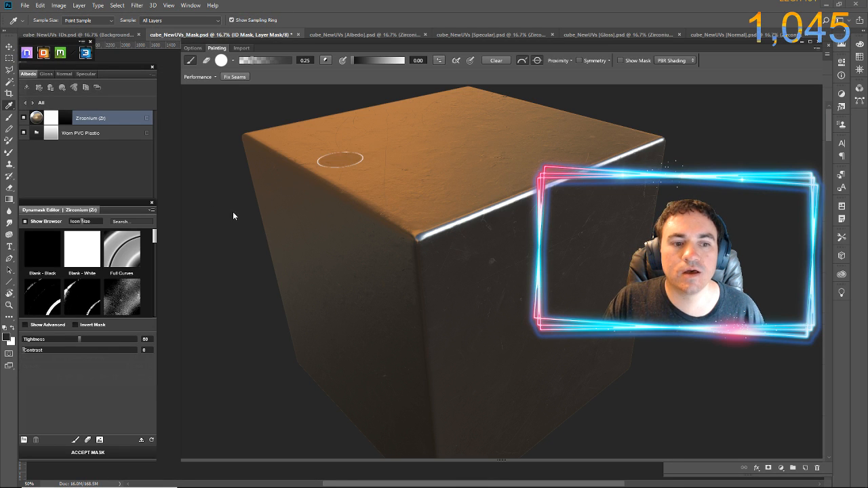
pyautogui.scroll(-1, 154, 246)
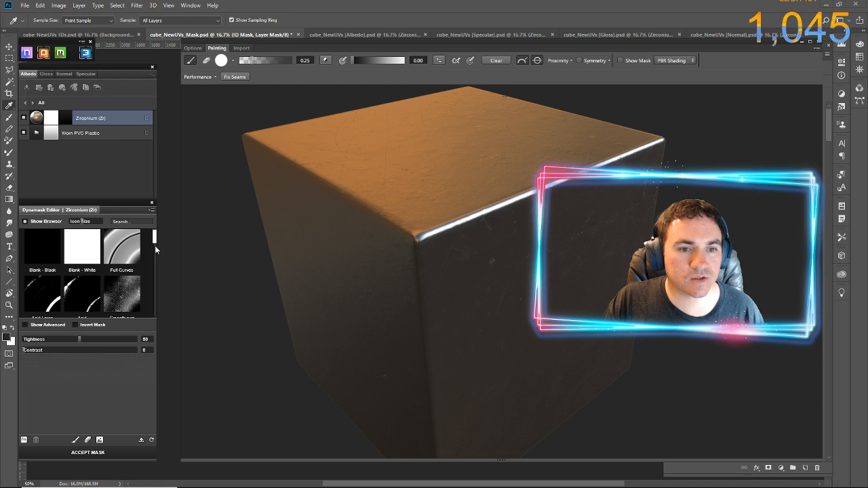
pyautogui.scroll(-2, 156, 272)
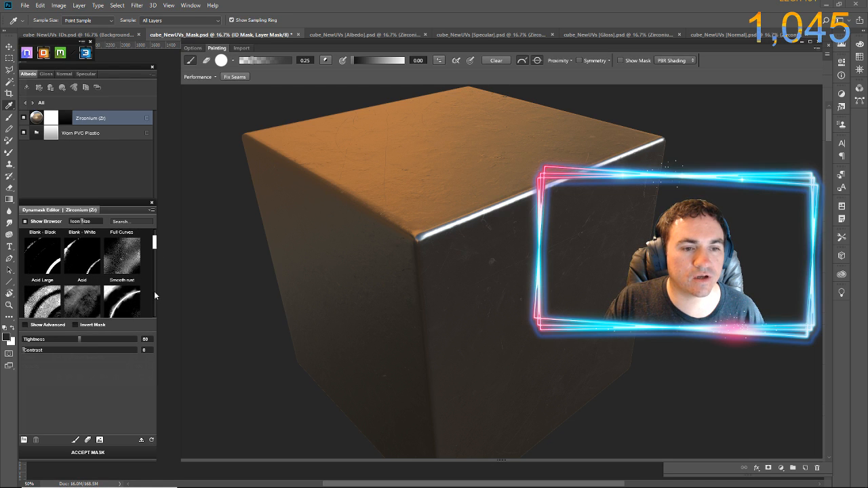
pyautogui.scroll(-5, 154, 292)
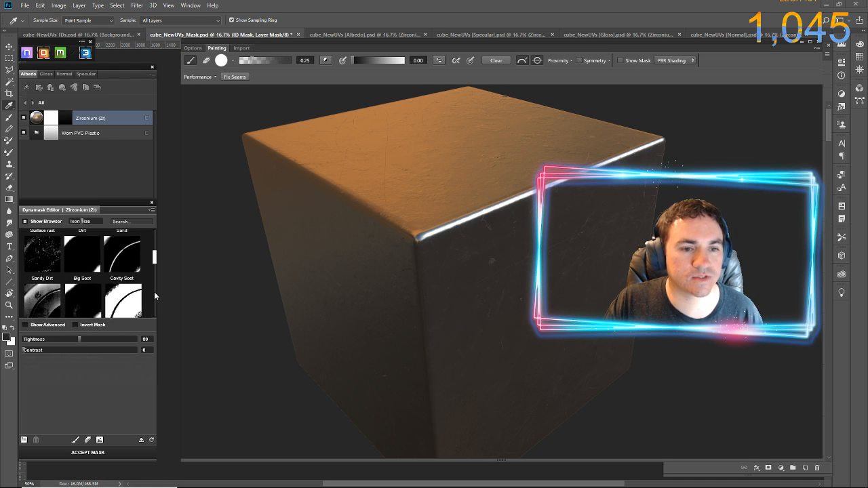
pyautogui.scroll(-6, 154, 292)
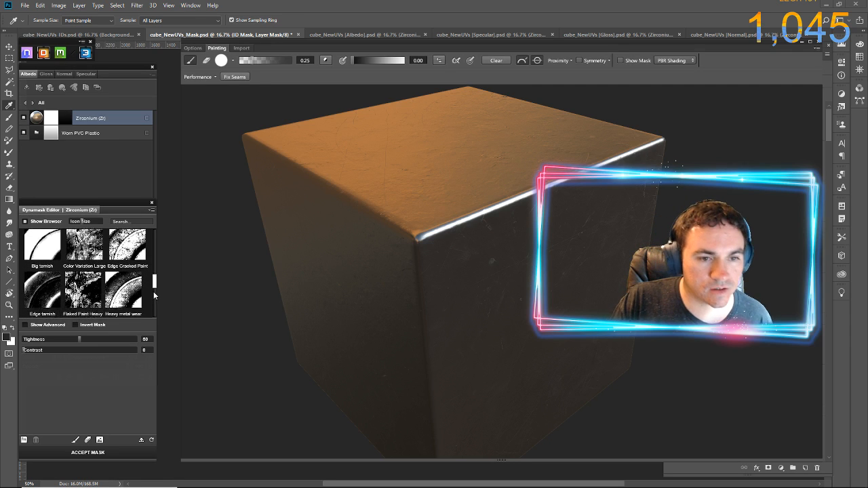
pyautogui.scroll(-2, 150, 292)
pyautogui.scroll(-2, 108, 289)
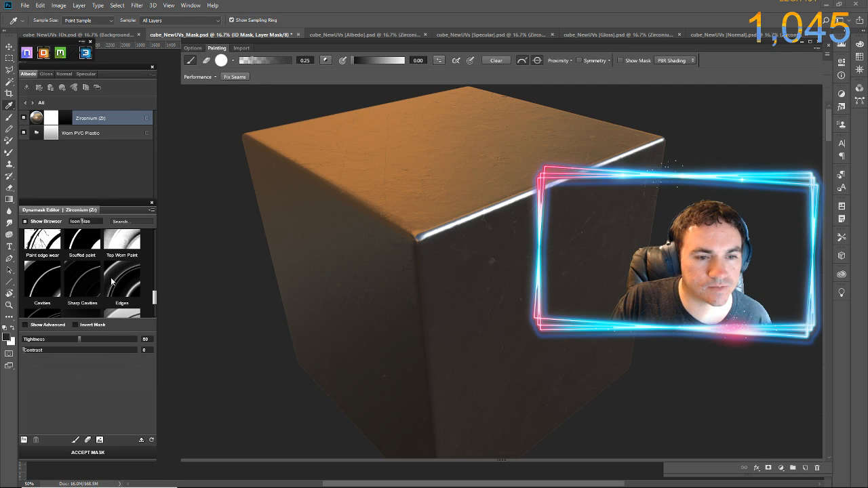
pyautogui.click(114, 281)
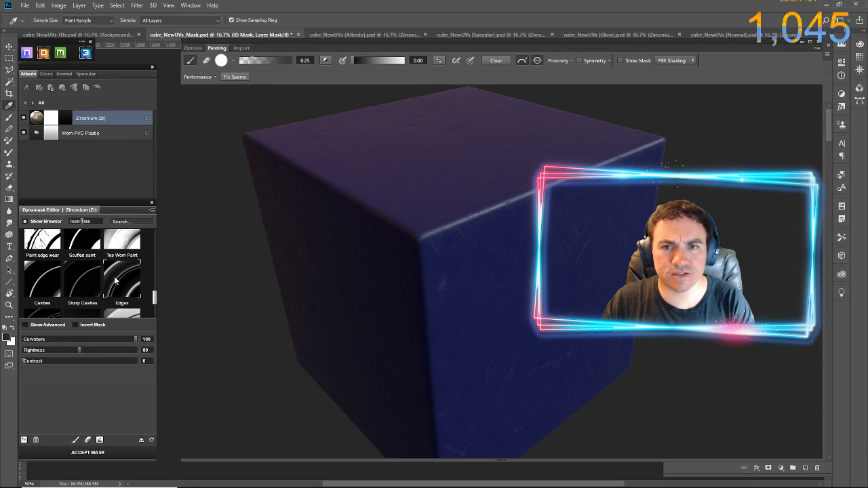
# Set the Edges mask's tightness to 0 and its contrast to 49
pyautogui.click(56, 351)
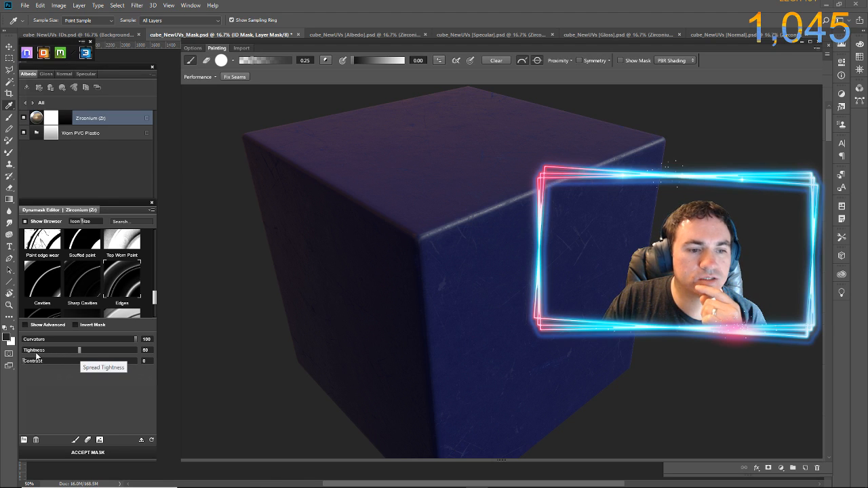
pyautogui.moveTo(31, 354); pyautogui.dragTo(18, 354)
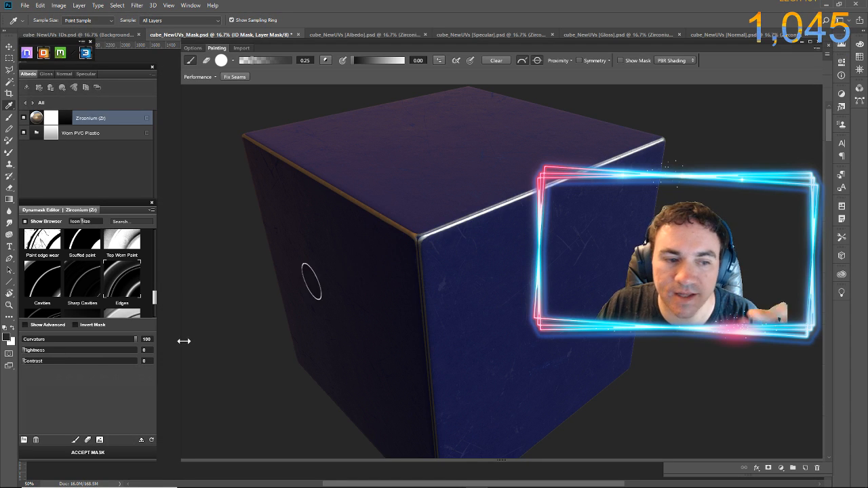
pyautogui.click(138, 361)
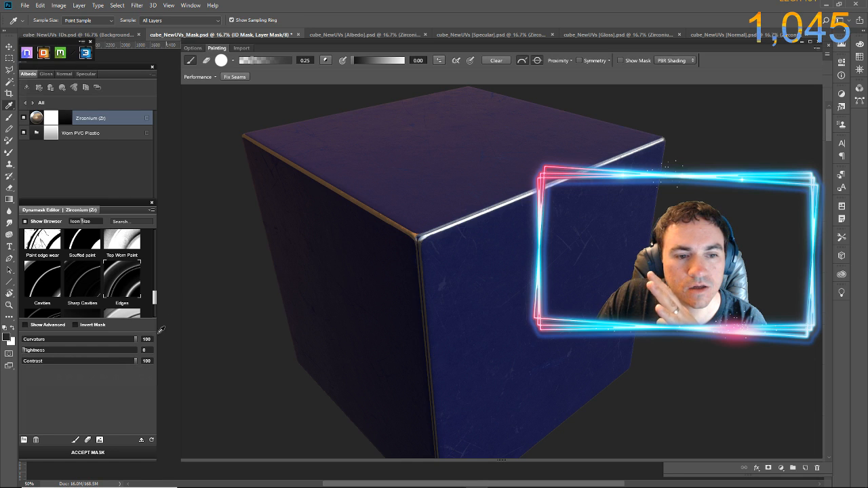
pyautogui.click(79, 361)
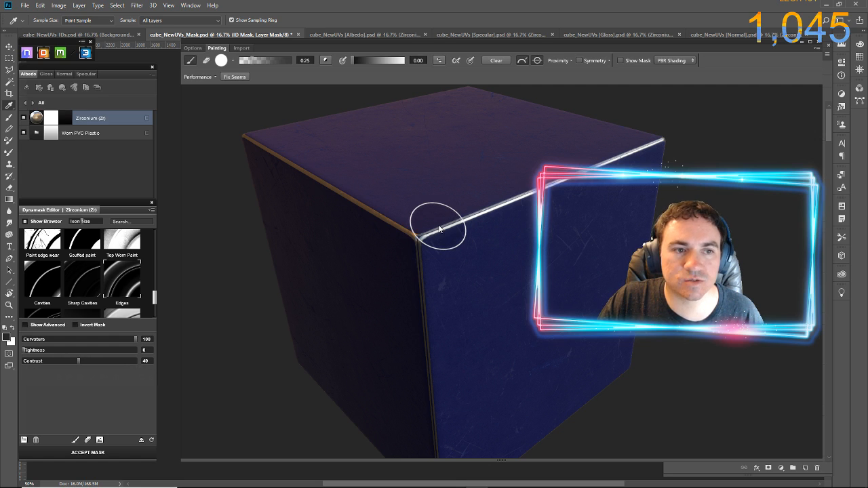
# Choose the round spiky splatter brush from the Brush Tip Shapes category
pyautogui.click(234, 61)
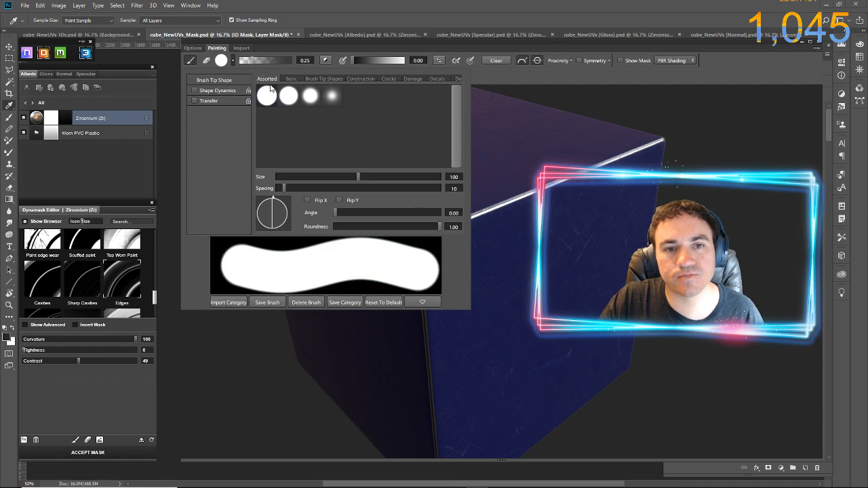
pyautogui.click(195, 100)
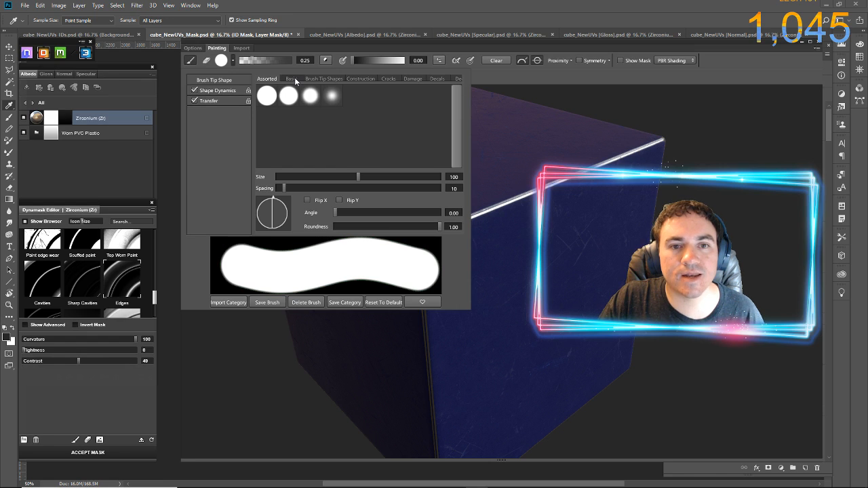
pyautogui.click(293, 78)
pyautogui.click(329, 78)
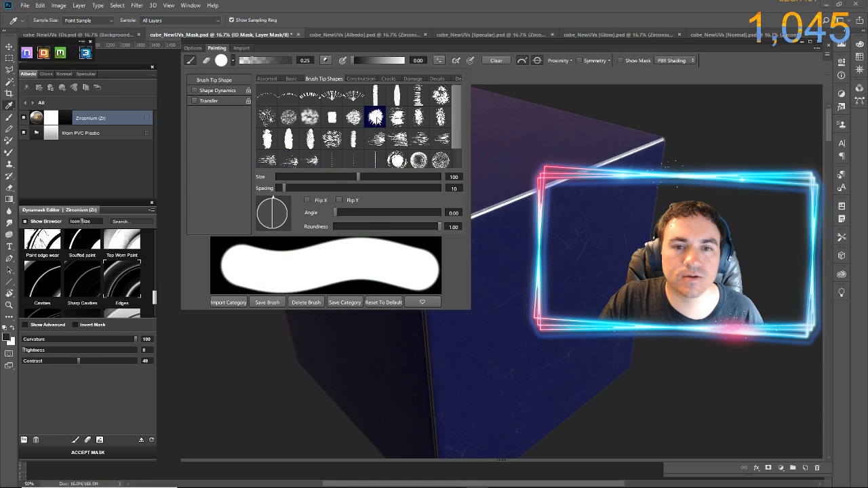
pyautogui.click(377, 119)
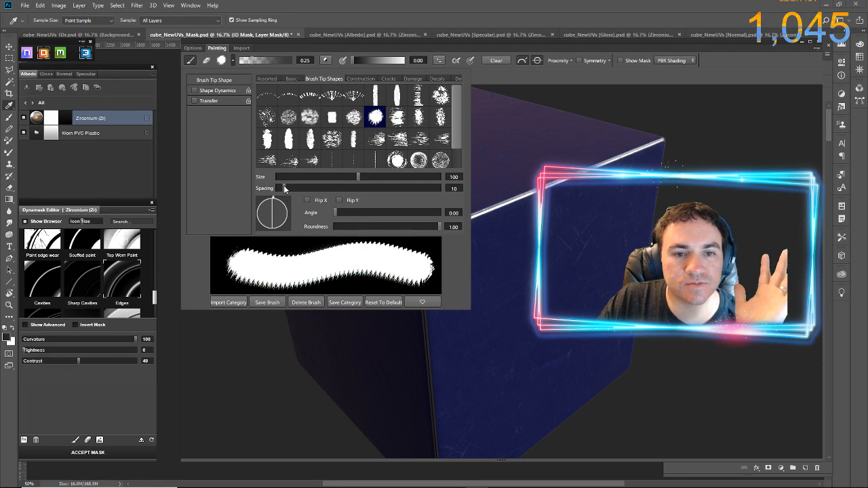
# Set the spiky brush's spacing to 77 and angle to 135, try Flip X, and enable Shape Dynamics and Transfer
pyautogui.moveTo(285, 188); pyautogui.dragTo(341, 181)
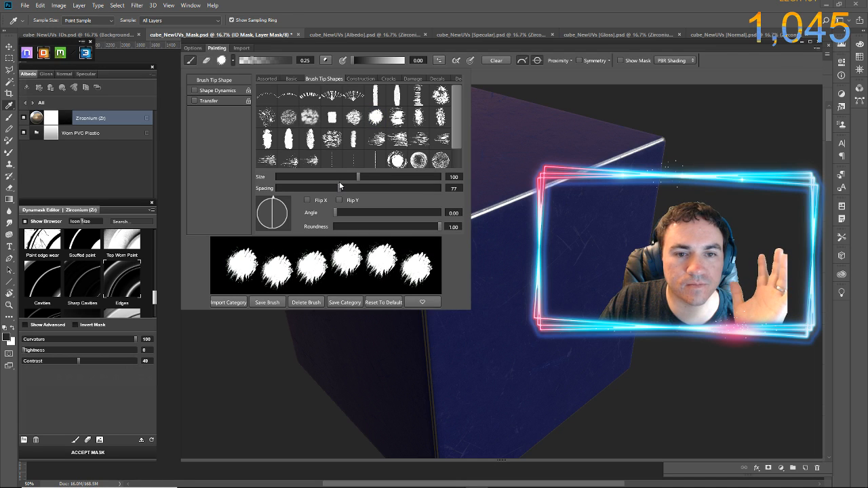
pyautogui.click(307, 201)
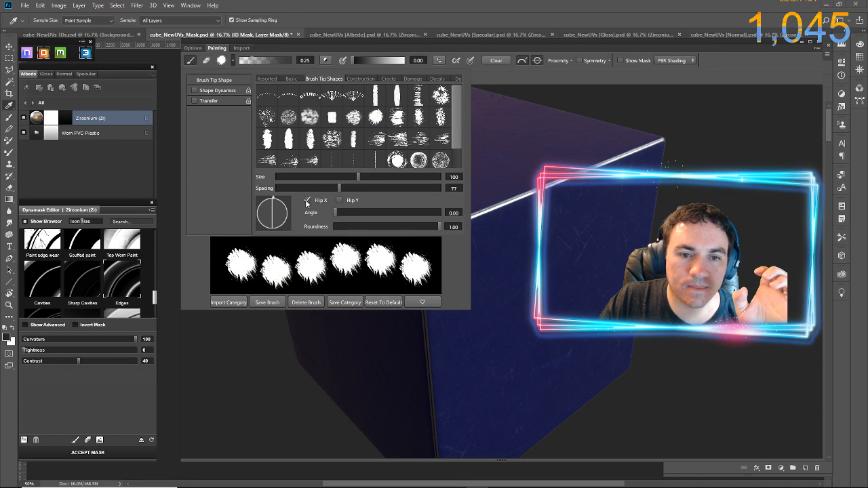
pyautogui.click(307, 201)
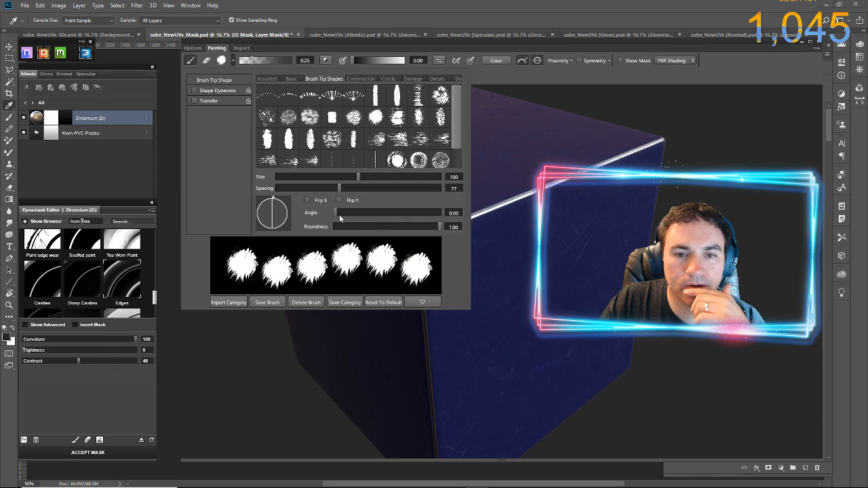
pyautogui.moveTo(339, 215); pyautogui.dragTo(373, 210)
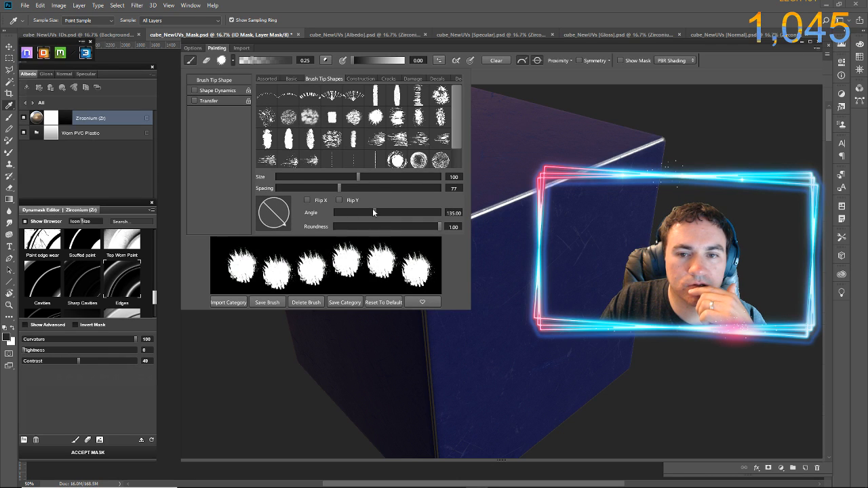
pyautogui.click(194, 90)
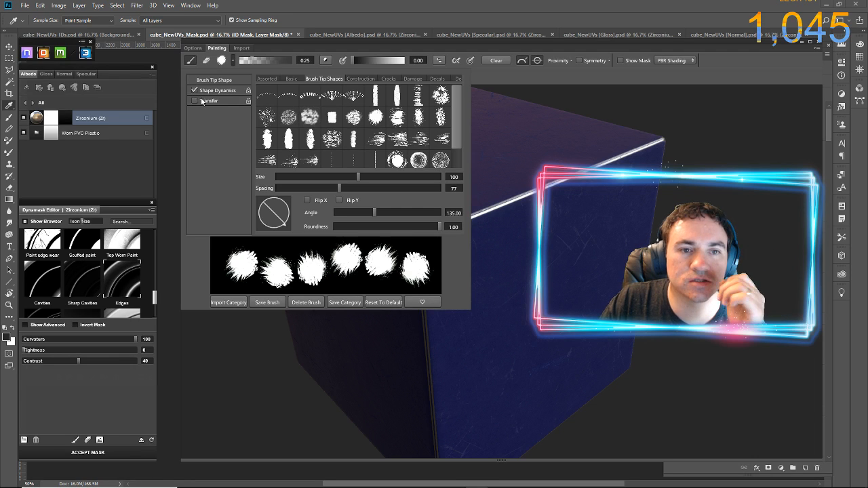
pyautogui.click(194, 101)
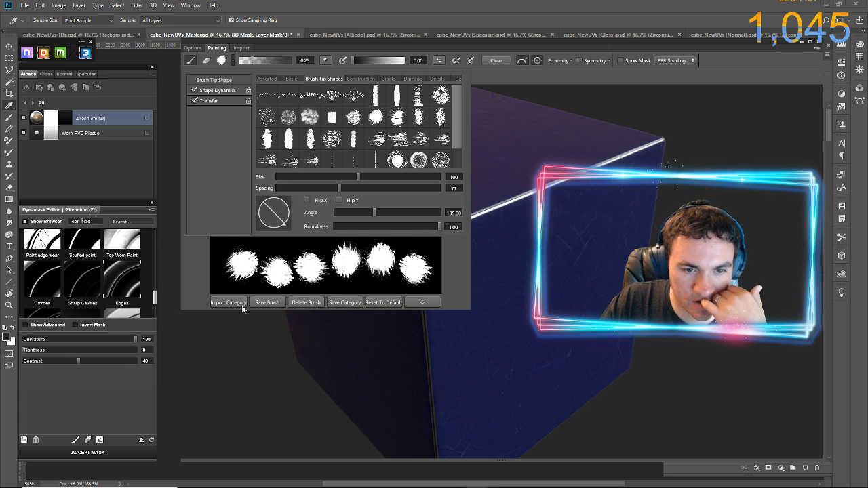
# Mark the spiky brush as a favorite and give it spacing 74, angle 165.81, Shape Dynamics and Transfer
pyautogui.click(422, 303)
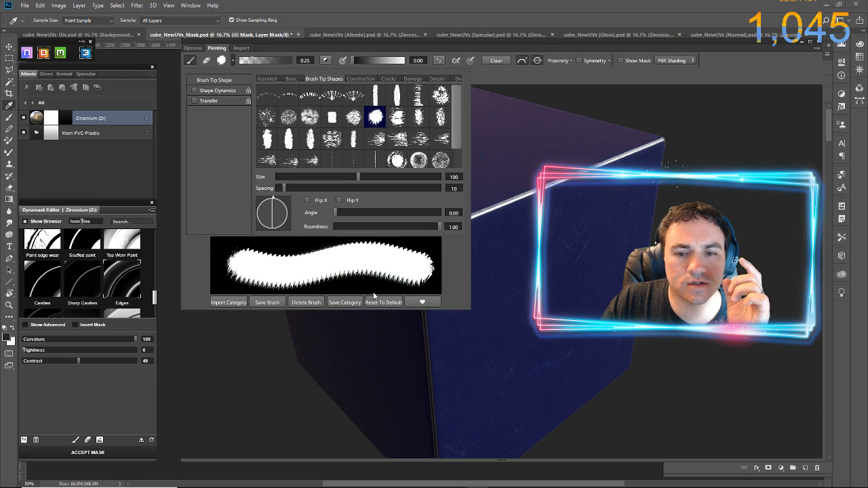
pyautogui.click(421, 304)
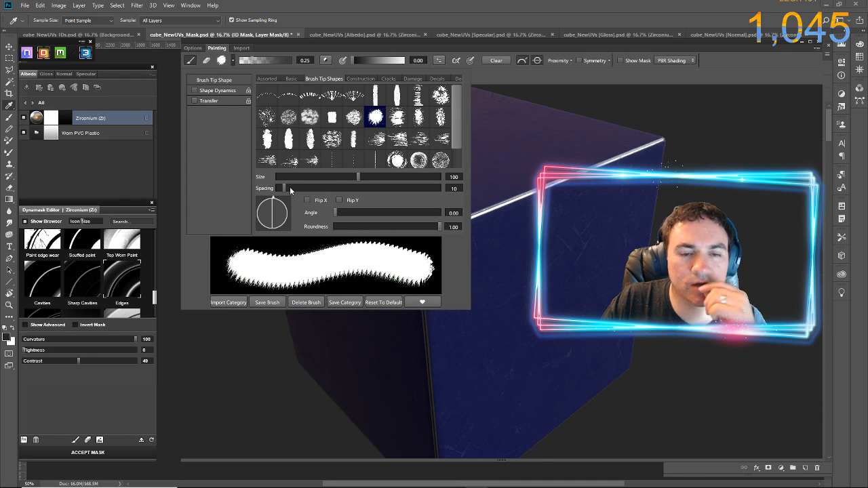
pyautogui.moveTo(285, 188); pyautogui.dragTo(319, 190)
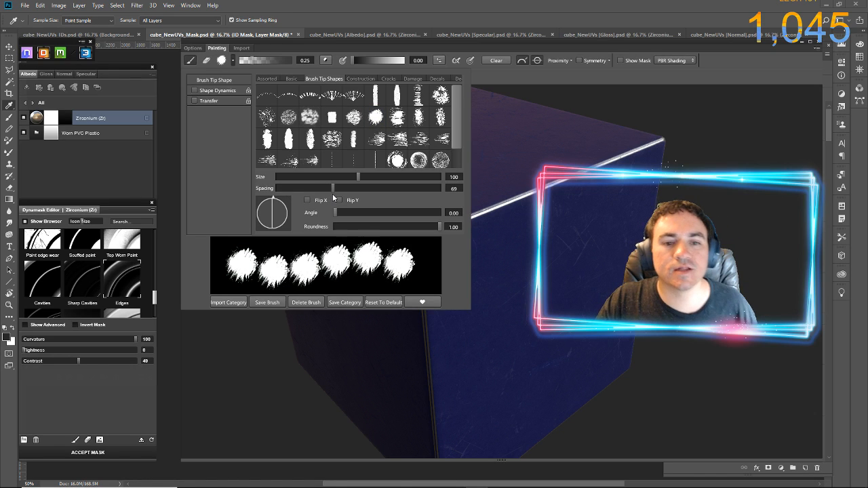
pyautogui.click(336, 188)
pyautogui.click(195, 91)
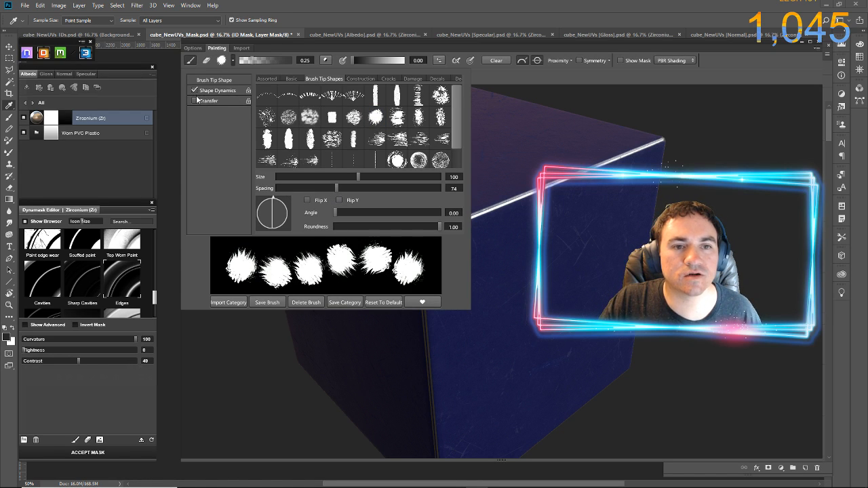
pyautogui.click(195, 101)
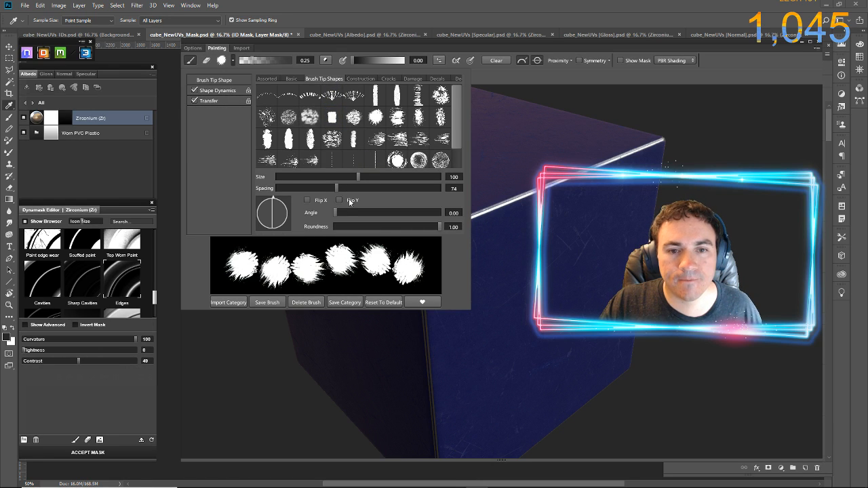
pyautogui.moveTo(275, 202)
pyautogui.mouseDown()
pyautogui.moveTo(268, 227)
pyautogui.moveTo(282, 222)
pyautogui.mouseUp()
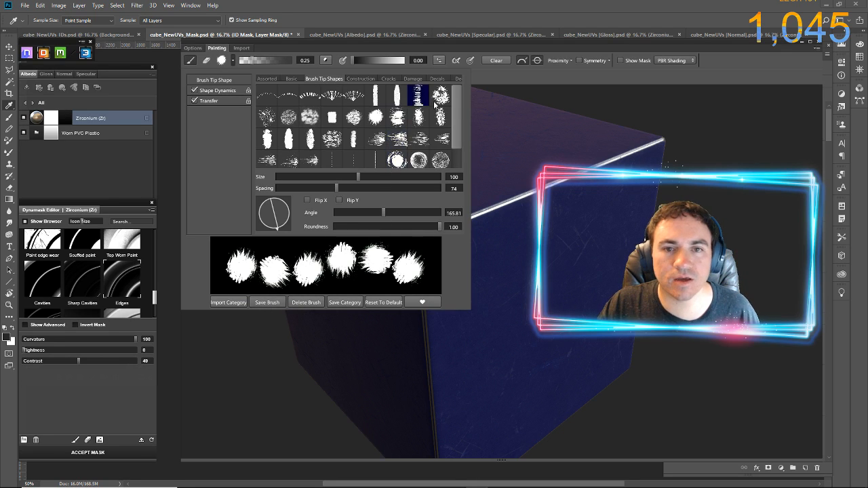
# Look through the Brush Tip Shapes and Assorted brush categories
pyautogui.scroll(-1, 460, 149)
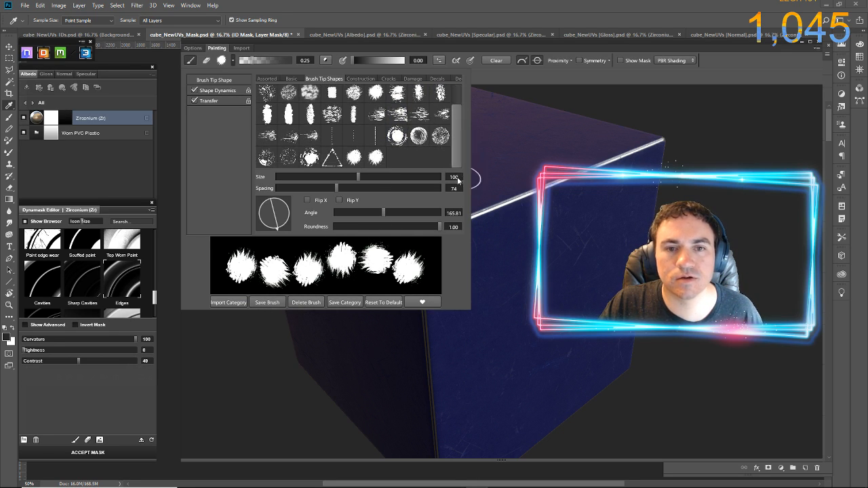
pyautogui.click(266, 79)
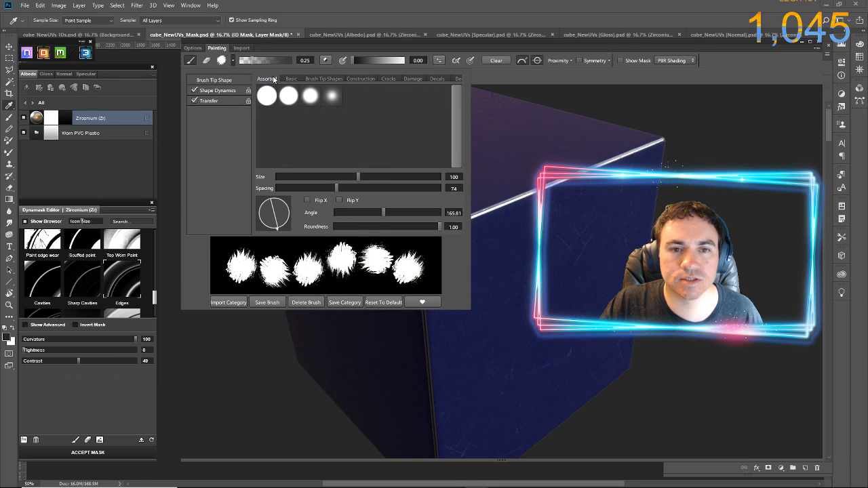
pyautogui.click(319, 80)
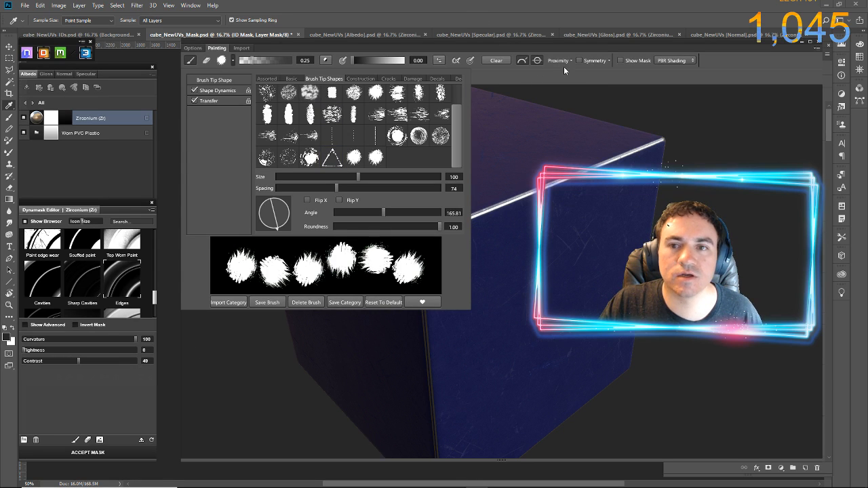
# Paint black at opacity 1.00 over the near end of the cube's bright top edge to break up the metal
pyautogui.click(562, 102)
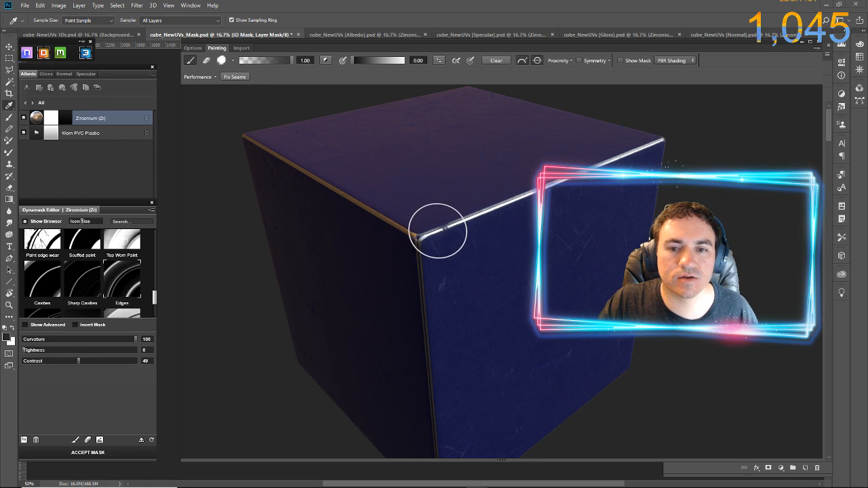
pyautogui.moveTo(475, 213); pyautogui.dragTo(483, 209)
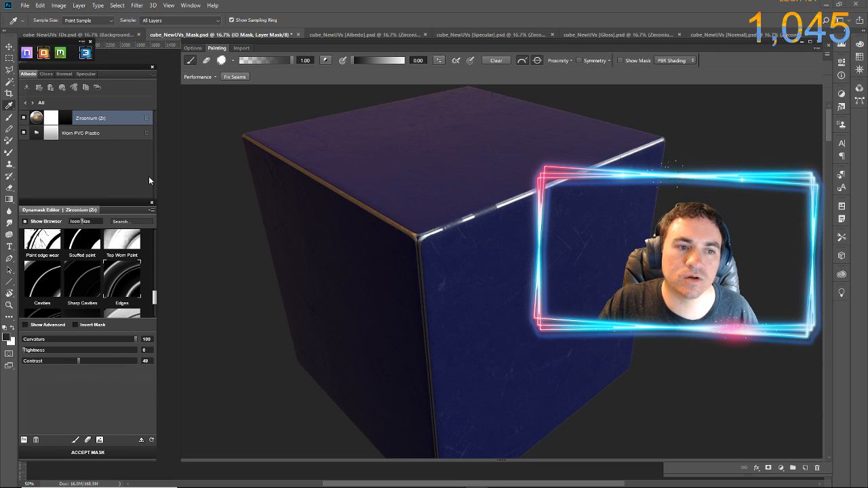
pyautogui.click(12, 328)
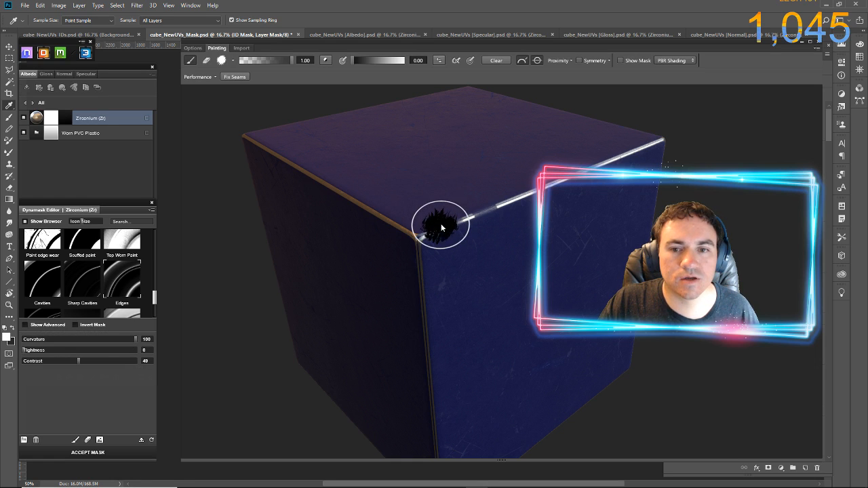
pyautogui.moveTo(445, 223); pyautogui.dragTo(465, 221)
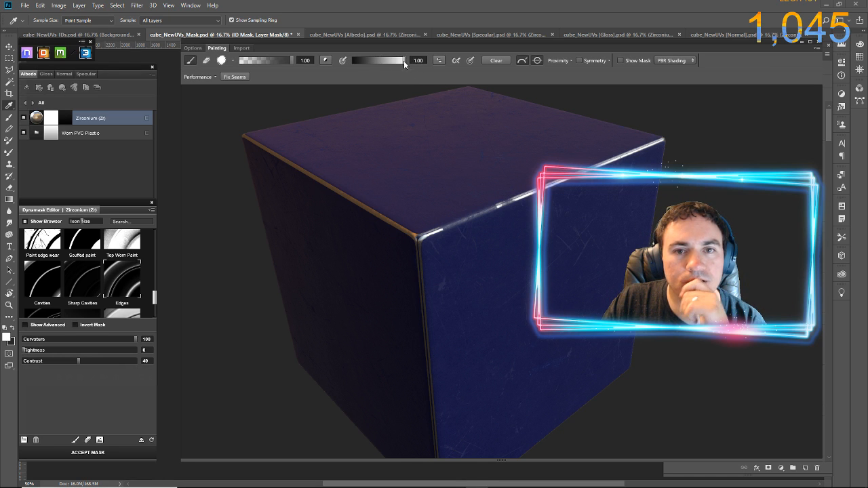
# Dab the Zirconium mask around the broken edge with the brush's grayscale value at 1.00 and at 0.26
pyautogui.click(466, 236)
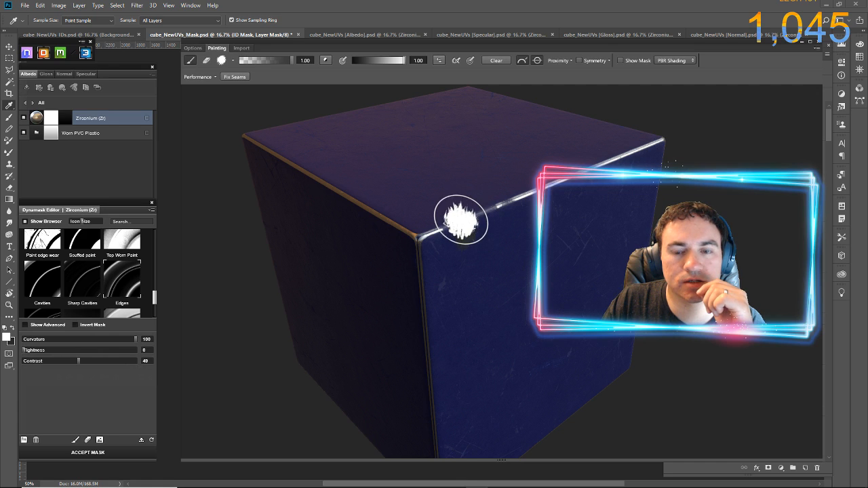
pyautogui.click(485, 211)
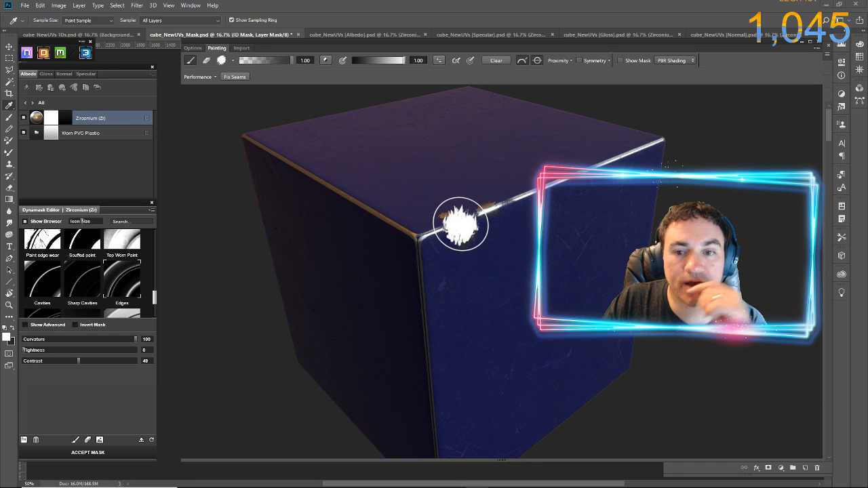
pyautogui.click(367, 63)
pyautogui.moveTo(366, 65); pyautogui.dragTo(363, 66)
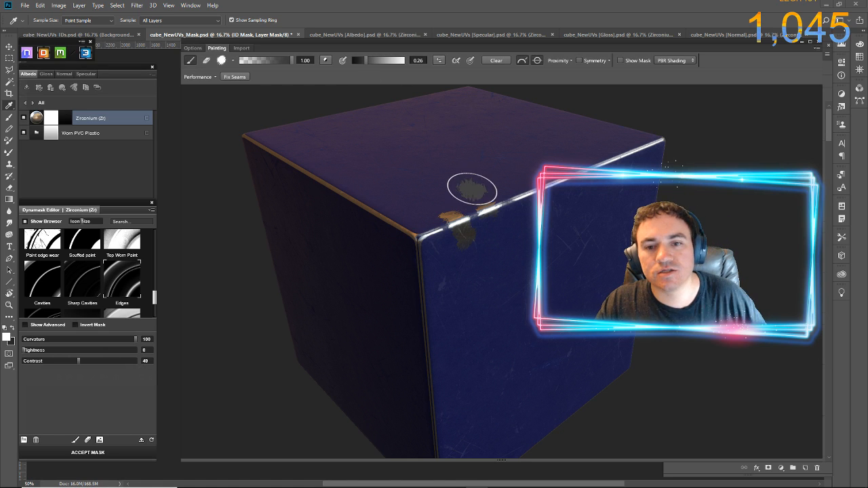
pyautogui.moveTo(479, 226); pyautogui.dragTo(476, 217)
pyautogui.click(463, 213)
pyautogui.click(475, 205)
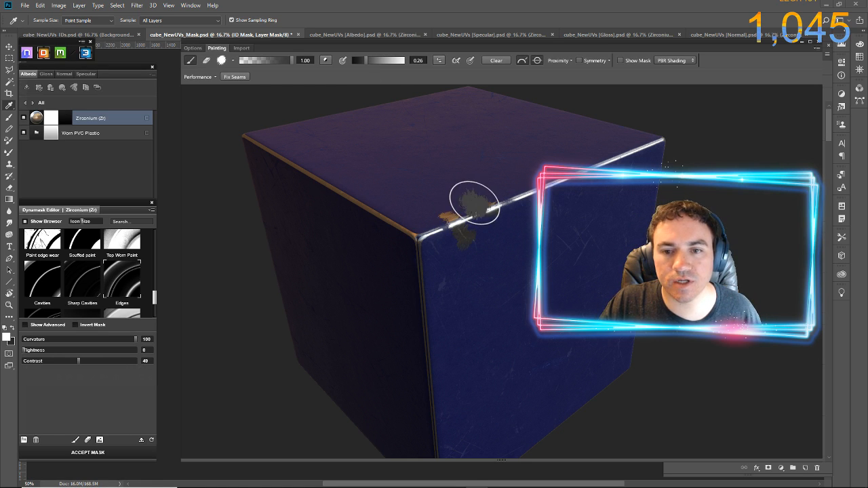
pyautogui.click(459, 238)
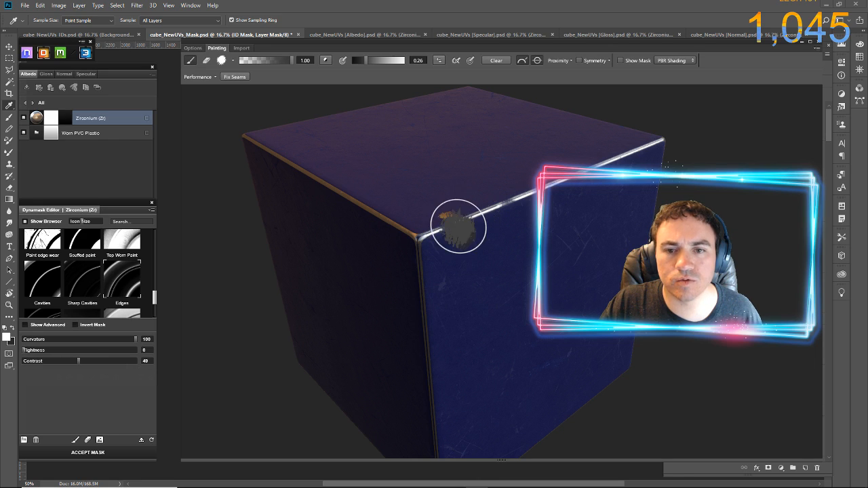
# Repaint the worn patch on the edge using brush grayscale values of 0.45 and 0.75
pyautogui.click(377, 60)
pyautogui.click(461, 224)
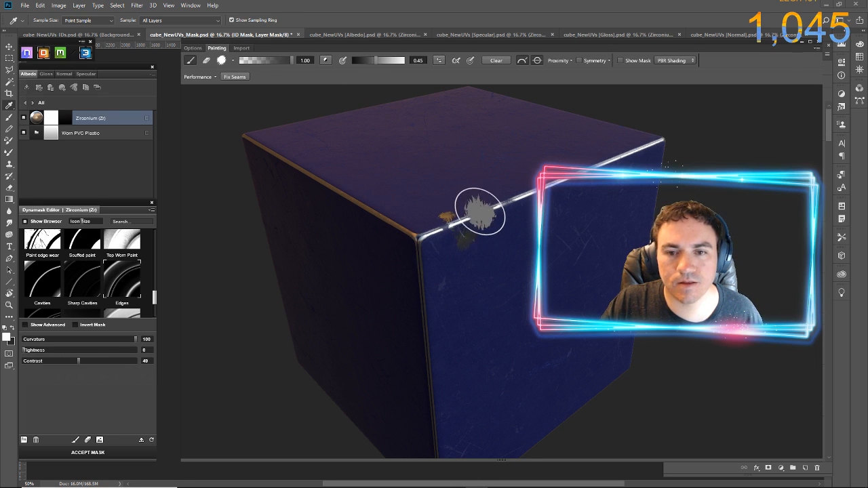
pyautogui.click(393, 60)
pyautogui.moveTo(469, 206); pyautogui.dragTo(441, 236)
pyautogui.click(462, 224)
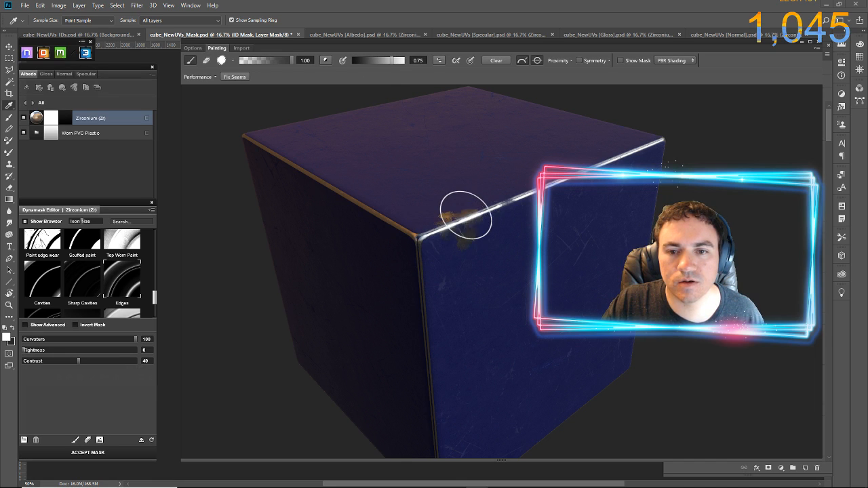
# Maximize the 3D viewport, hide its interface and inspect the painted metal wear along the cube's edge
pyautogui.scroll(4, 502, 232)
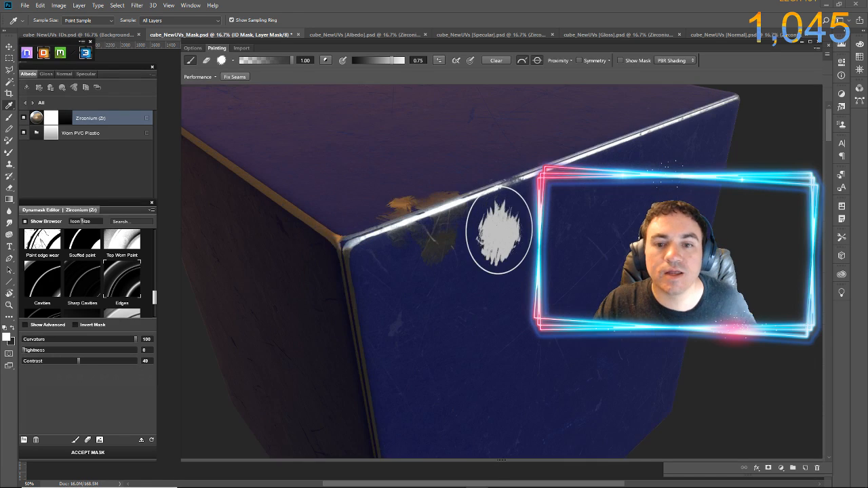
pyautogui.click(808, 42)
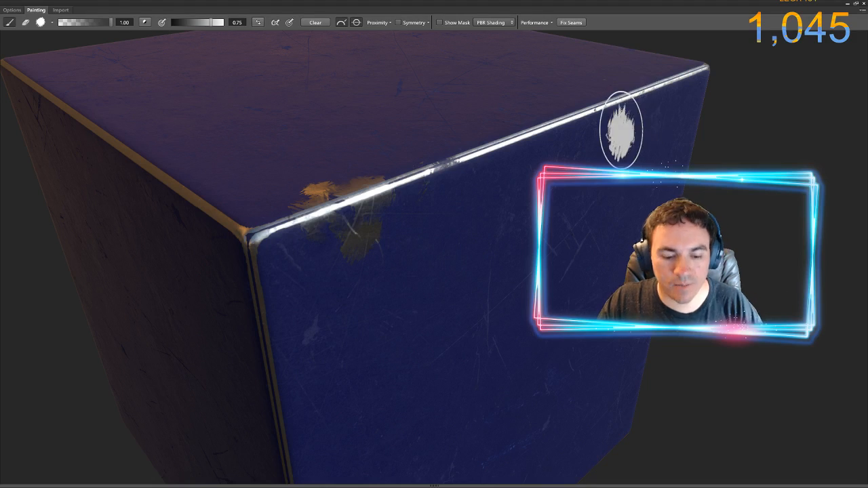
pyautogui.press('Tab')
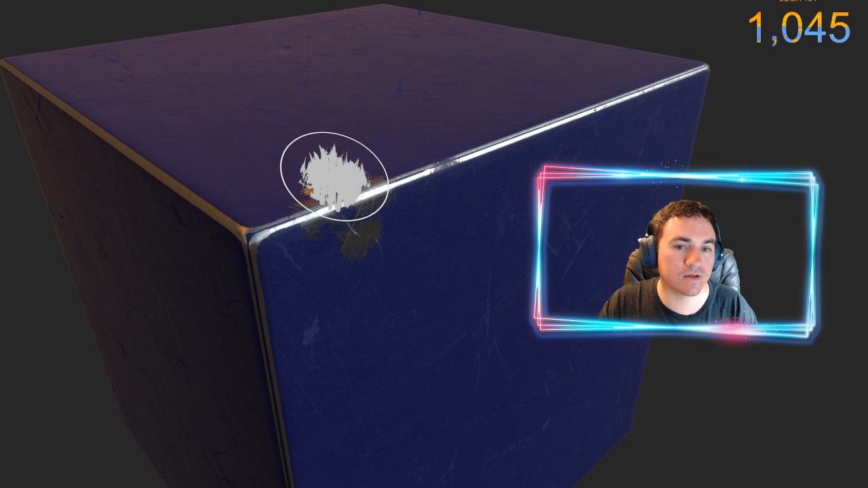
pyautogui.moveTo(317, 232)
pyautogui.keyDown('alt'); pyautogui.mouseDown()
pyautogui.moveTo(256, 242)
pyautogui.moveTo(303, 228)
pyautogui.moveTo(287, 240)
pyautogui.moveTo(302, 229)
pyautogui.mouseUp(); pyautogui.keyUp('alt')
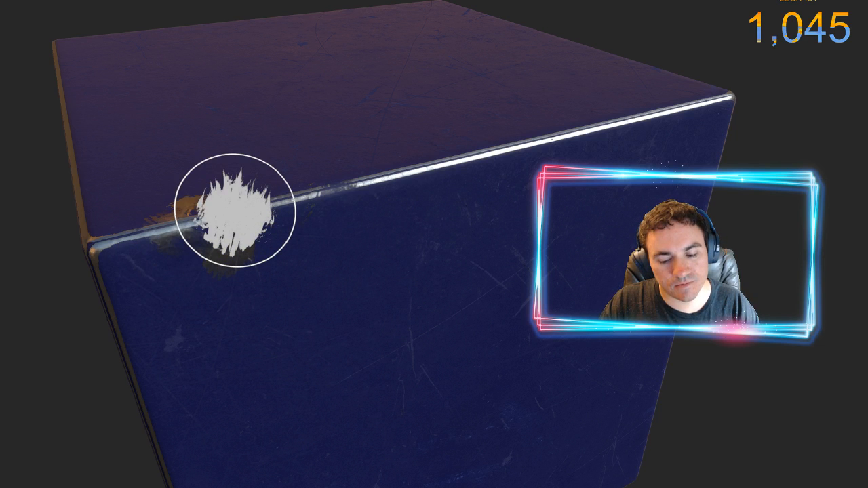
pyautogui.keyDown('alt'); pyautogui.moveTo(234, 211); pyautogui.dragTo(363, 189); pyautogui.keyUp('alt')
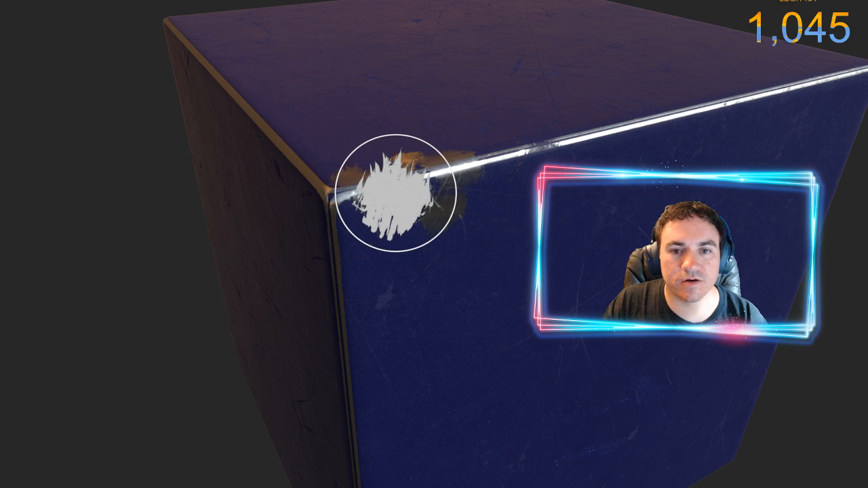
# Show the interface again and dab wear at opacity 1.00 and grayscale 0.70 along the top edge, near corner and upper vertical edge
pyautogui.press('Tab')
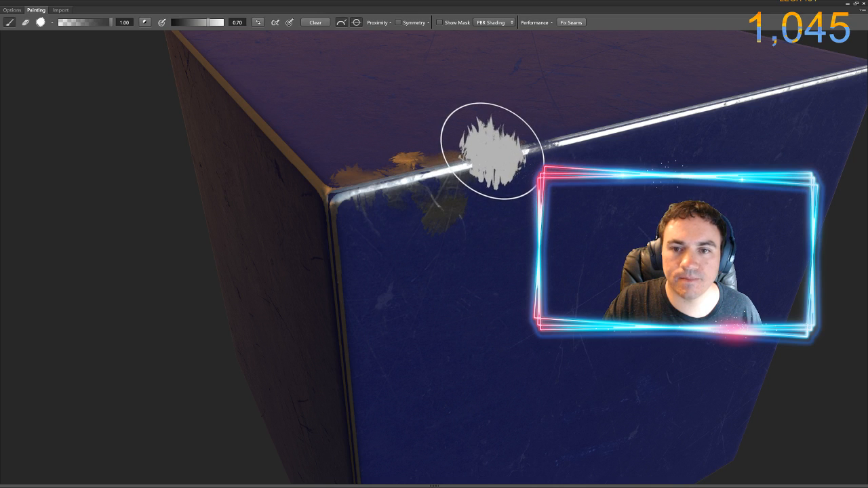
pyautogui.click(493, 150)
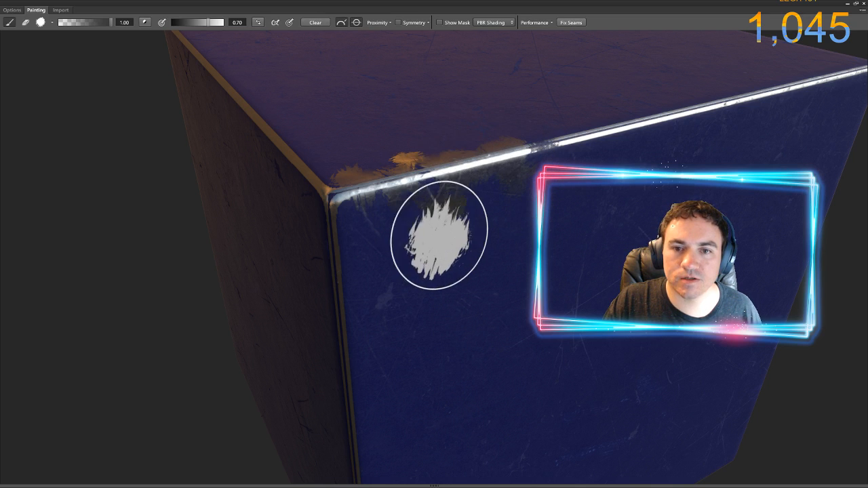
pyautogui.click(347, 198)
pyautogui.click(345, 250)
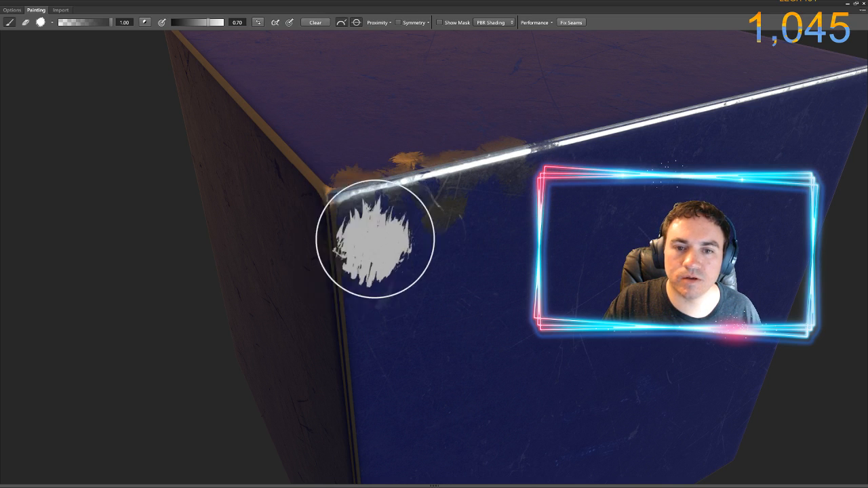
pyautogui.click(360, 196)
pyautogui.click(368, 321)
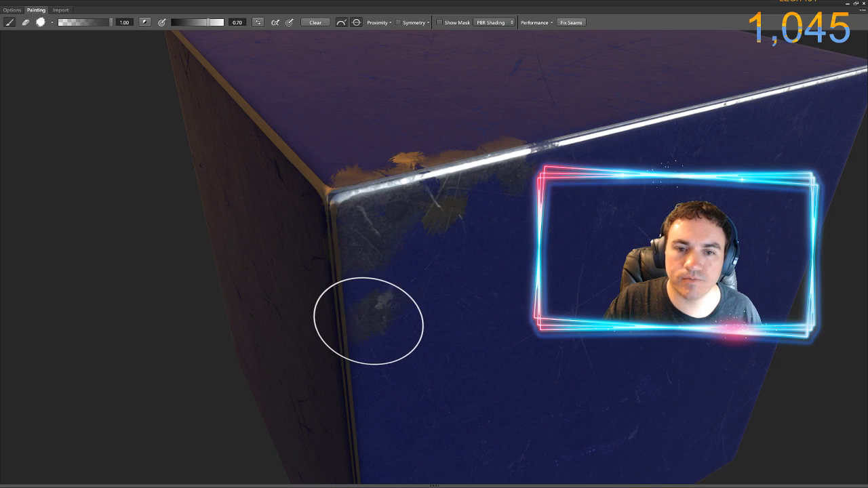
pyautogui.moveTo(340, 320)
pyautogui.mouseDown()
pyautogui.moveTo(344, 291)
pyautogui.moveTo(368, 268)
pyautogui.moveTo(337, 240)
pyautogui.mouseUp()
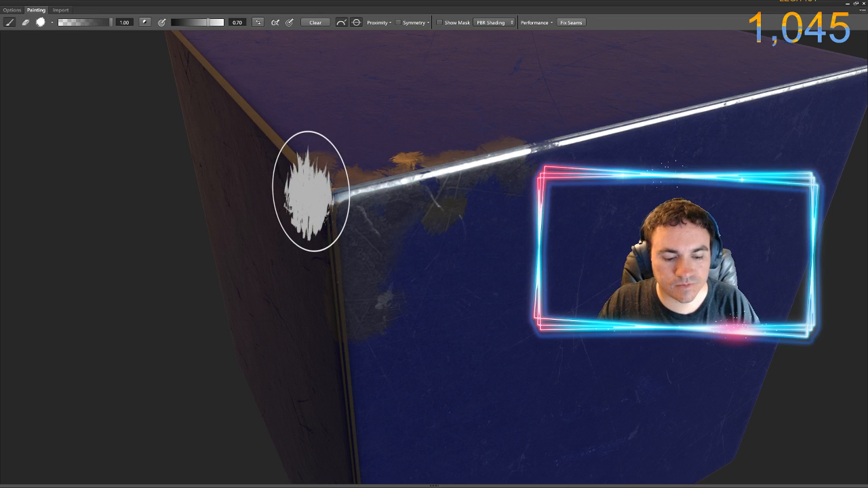
# Lower the brush opacity to 0.20 and build up faint wear beside the bright top edge to blend the hard patches
pyautogui.moveTo(311, 192); pyautogui.dragTo(405, 187, button='middle')
pyautogui.moveTo(640, 194)
pyautogui.mouseDown(button='middle')
pyautogui.moveTo(665, 204)
pyautogui.moveTo(562, 184)
pyautogui.moveTo(480, 213)
pyautogui.moveTo(514, 271)
pyautogui.moveTo(488, 223)
pyautogui.moveTo(490, 248)
pyautogui.mouseUp(button='middle')
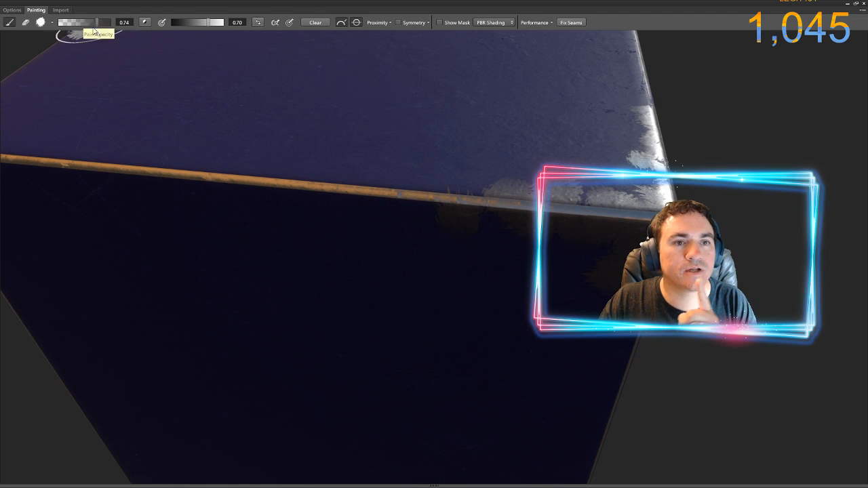
pyautogui.click(85, 30)
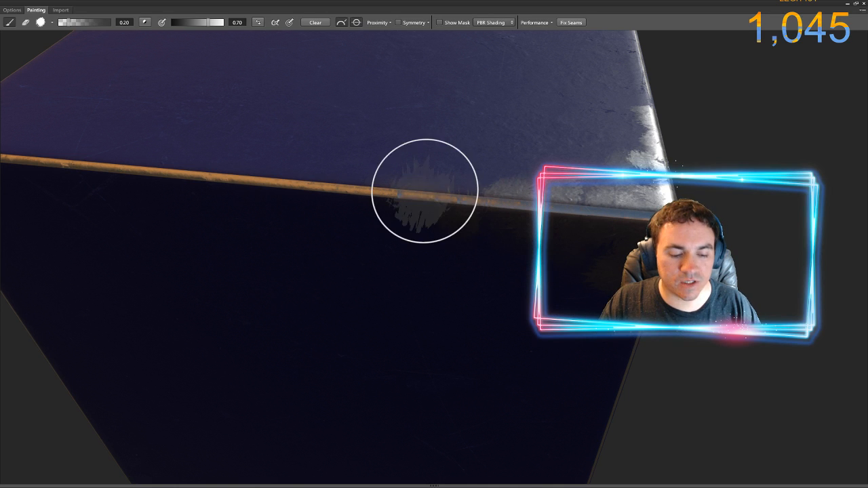
pyautogui.moveTo(424, 190)
pyautogui.keyDown('alt'); pyautogui.mouseDown()
pyautogui.moveTo(272, 122)
pyautogui.moveTo(156, 109)
pyautogui.mouseUp(); pyautogui.keyUp('alt')
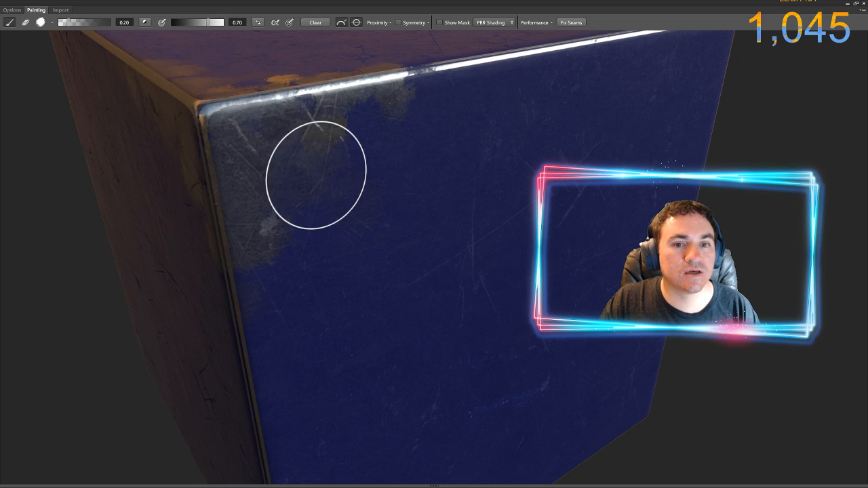
pyautogui.click(450, 108)
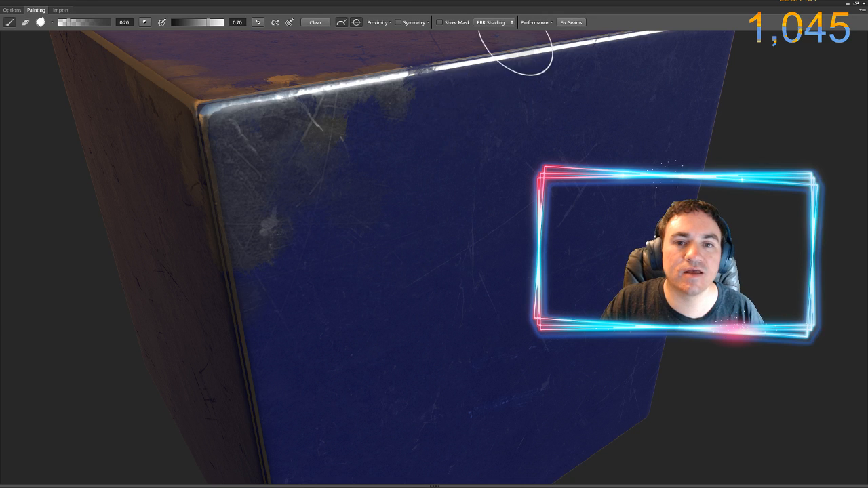
pyautogui.keyDown('alt'); pyautogui.moveTo(462, 176); pyautogui.dragTo(415, 240); pyautogui.keyUp('alt')
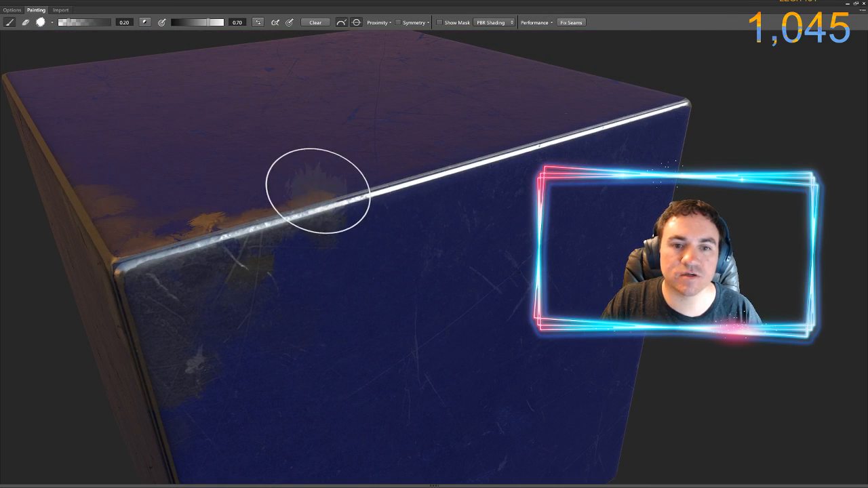
pyautogui.moveTo(365, 181); pyautogui.dragTo(353, 216)
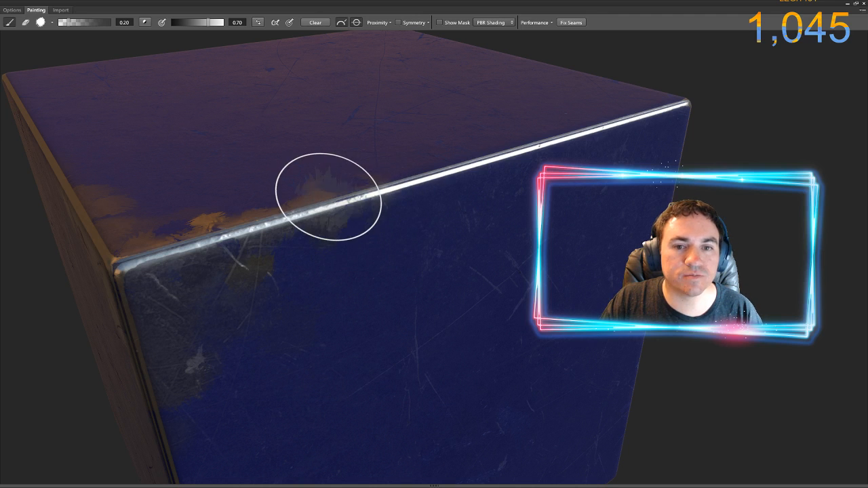
pyautogui.moveTo(432, 247)
pyautogui.keyDown('alt'); pyautogui.mouseDown()
pyautogui.moveTo(400, 277)
pyautogui.moveTo(341, 278)
pyautogui.mouseUp(); pyautogui.keyUp('alt')
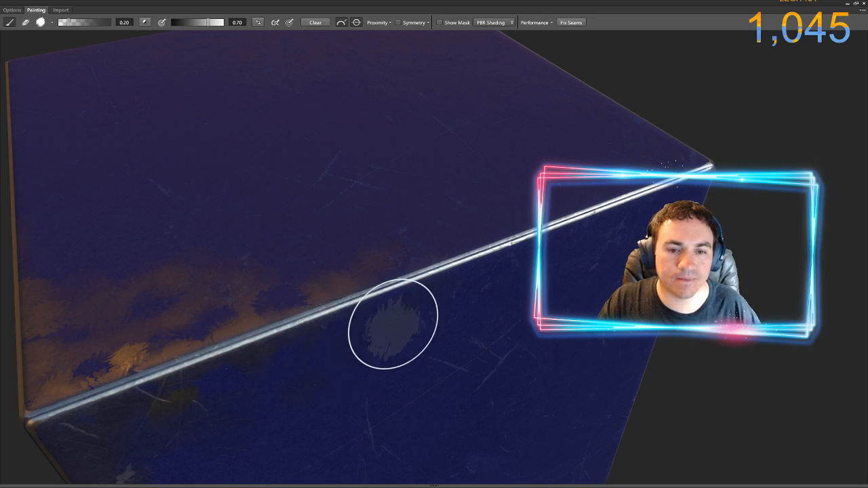
# Paint soft wear at opacity 0.20 around the corner at the other end of the bright edge
pyautogui.moveTo(446, 303)
pyautogui.keyDown('alt'); pyautogui.mouseDown()
pyautogui.moveTo(363, 304)
pyautogui.moveTo(366, 310)
pyautogui.mouseUp(); pyautogui.keyUp('alt')
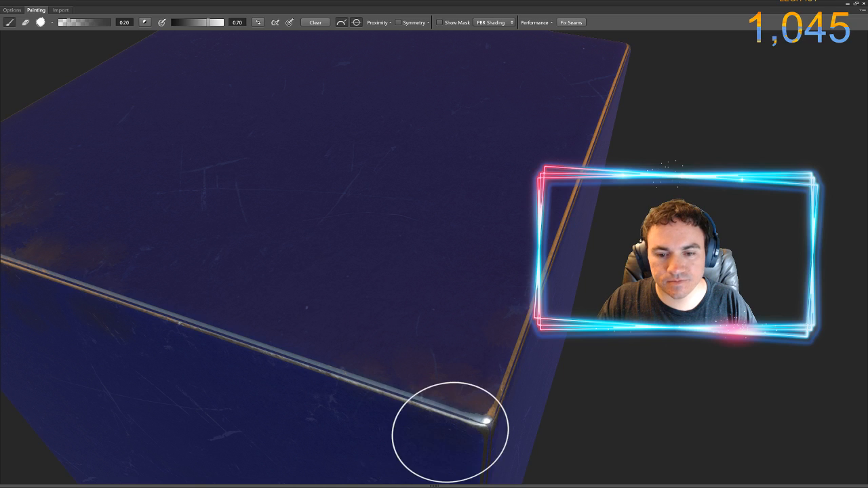
pyautogui.moveTo(418, 431)
pyautogui.keyDown('alt'); pyautogui.mouseDown()
pyautogui.moveTo(508, 374)
pyautogui.moveTo(506, 346)
pyautogui.mouseUp(); pyautogui.keyUp('alt')
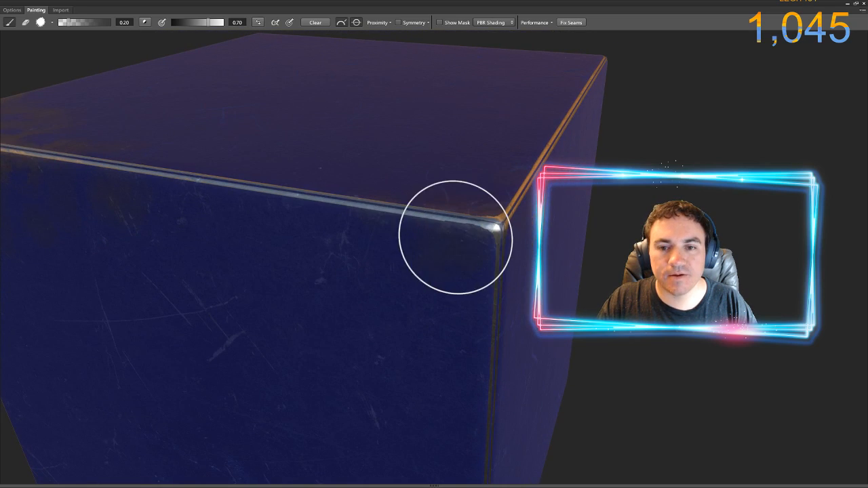
pyautogui.moveTo(457, 235); pyautogui.dragTo(417, 221)
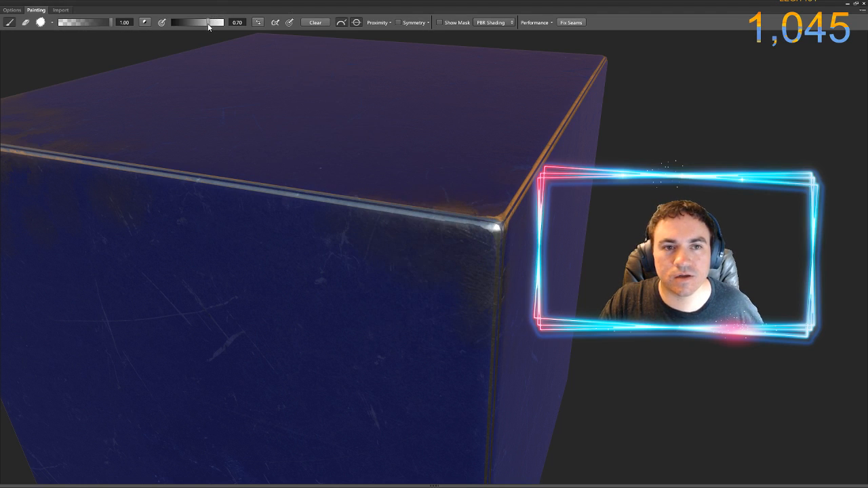
# Set brush opacity and grayscale to 1.00 and dab strong metal wear around that corner and its adjoining edges
pyautogui.click(458, 277)
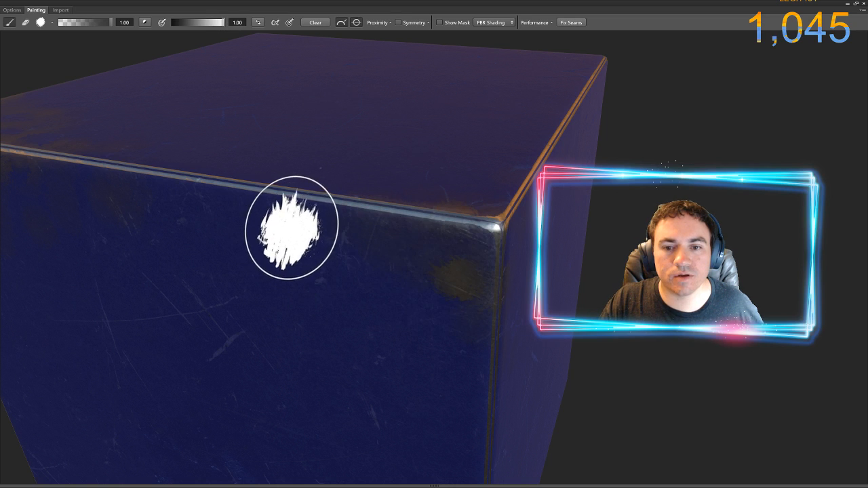
pyautogui.click(293, 226)
pyautogui.click(451, 232)
pyautogui.moveTo(397, 225)
pyautogui.mouseDown()
pyautogui.moveTo(343, 208)
pyautogui.moveTo(359, 219)
pyautogui.mouseUp()
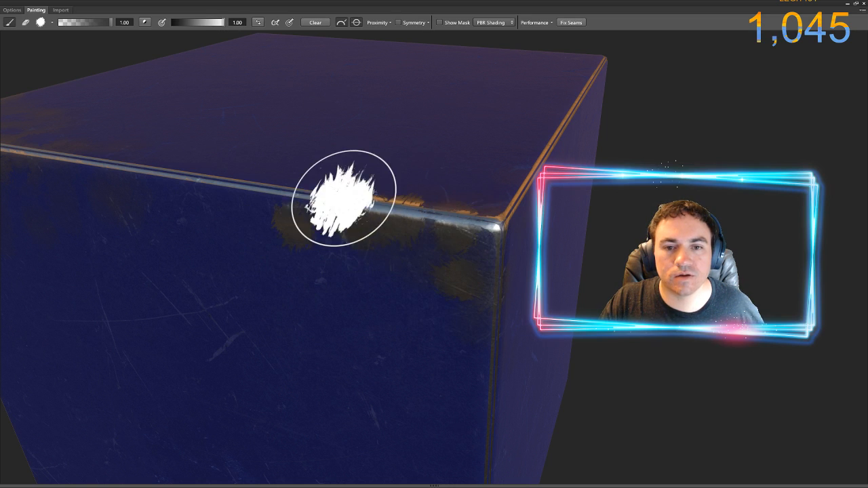
pyautogui.click(390, 187)
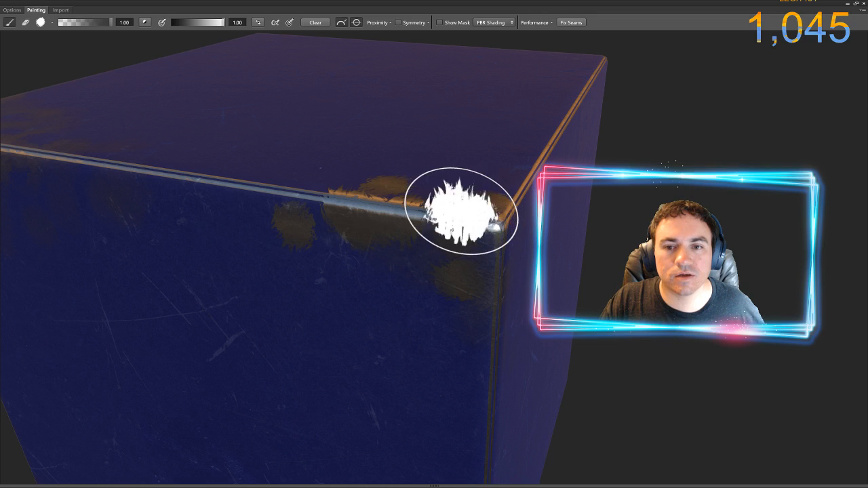
pyautogui.moveTo(461, 211); pyautogui.dragTo(519, 215)
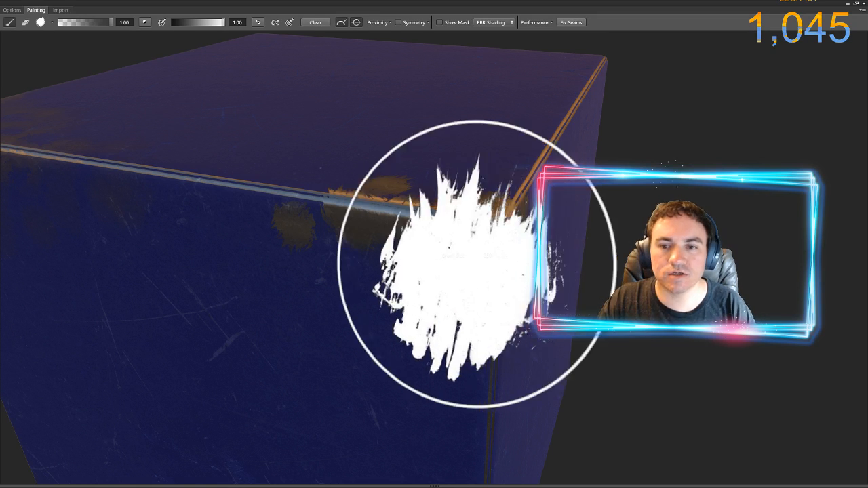
# Enlarge the spiky brush and paint a large full-strength metal patch on the side face beside the worn corner
pyautogui.keyDown('alt'); pyautogui.moveTo(477, 263); pyautogui.dragTo(427, 261); pyautogui.keyUp('alt')
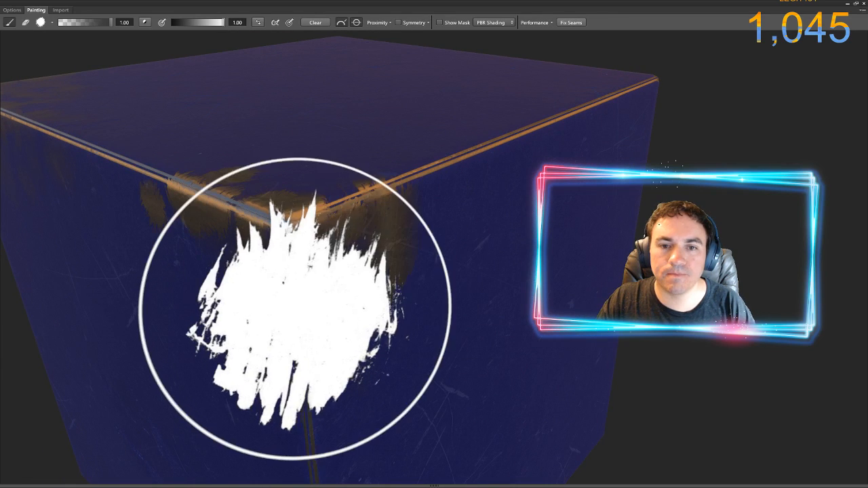
pyautogui.keyDown('alt'); pyautogui.moveTo(203, 290); pyautogui.dragTo(301, 262); pyautogui.keyUp('alt')
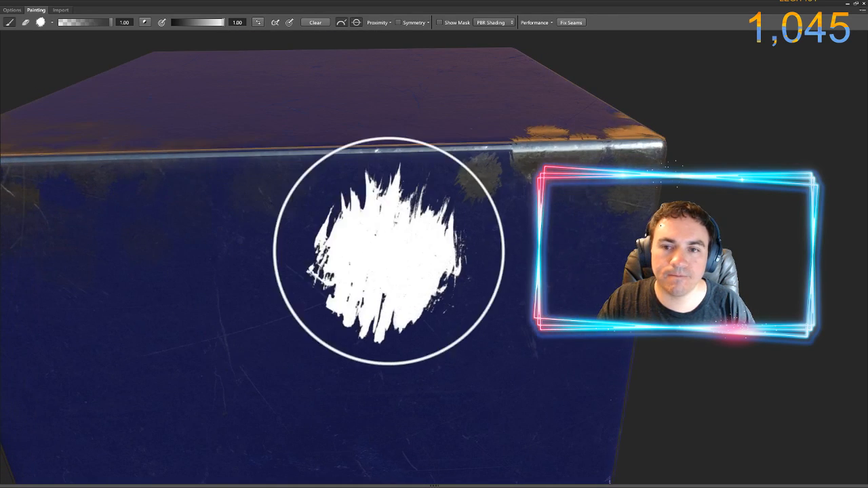
pyautogui.moveTo(449, 184)
pyautogui.mouseDown()
pyautogui.moveTo(562, 251)
pyautogui.moveTo(569, 241)
pyautogui.mouseUp()
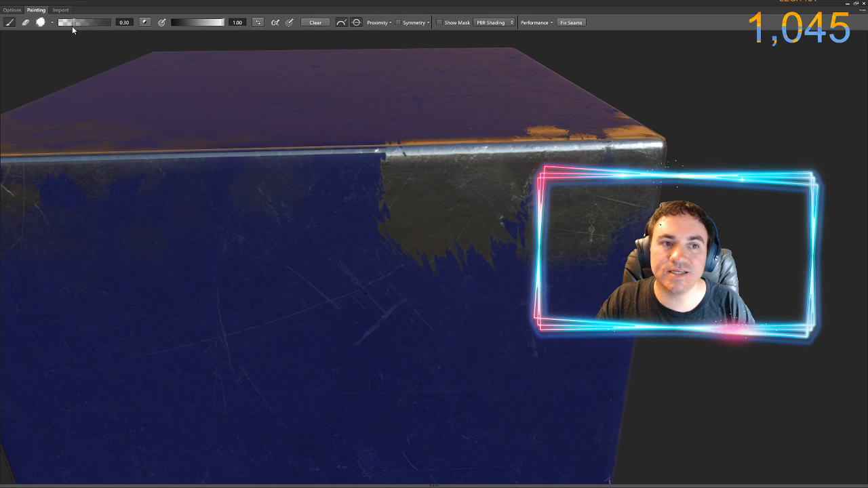
# Reduce the brush opacity to 0.29 and soften the border of the large metal patch on the side face
pyautogui.moveTo(427, 215)
pyautogui.mouseDown()
pyautogui.moveTo(453, 210)
pyautogui.moveTo(367, 175)
pyautogui.moveTo(386, 242)
pyautogui.moveTo(537, 285)
pyautogui.mouseUp()
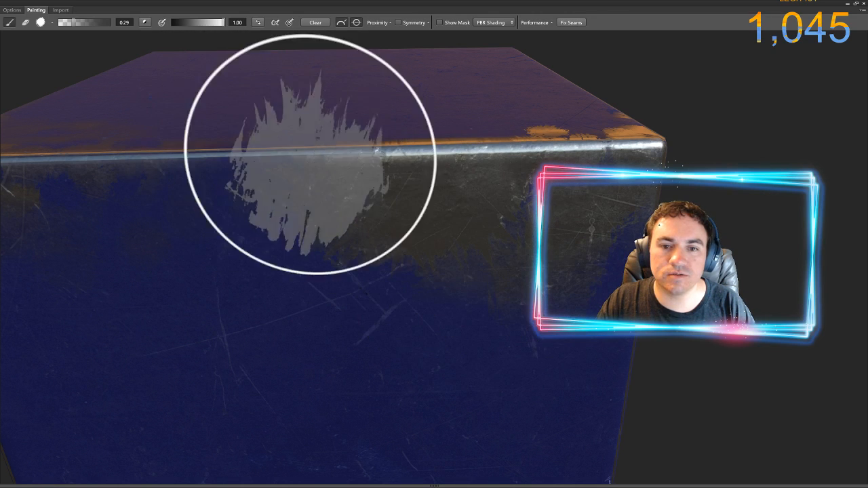
pyautogui.moveTo(595, 240)
pyautogui.keyDown('alt'); pyautogui.mouseDown()
pyautogui.moveTo(557, 235)
pyautogui.moveTo(449, 272)
pyautogui.mouseUp(); pyautogui.keyUp('alt')
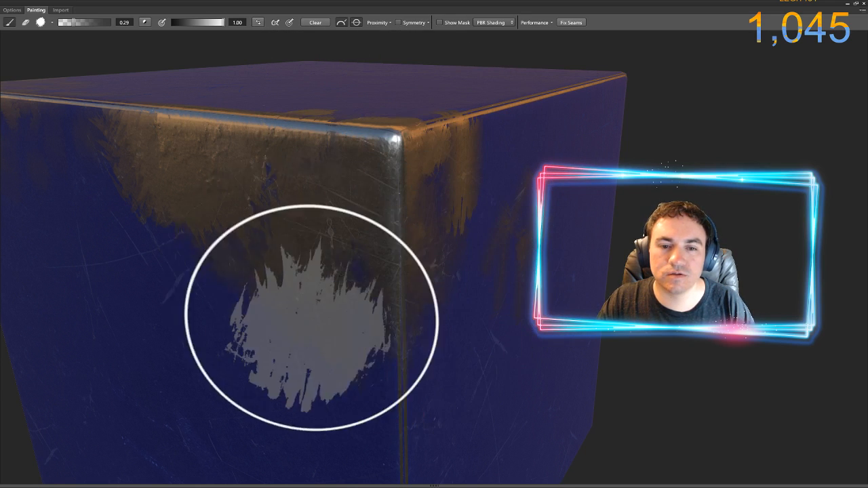
pyautogui.moveTo(233, 310)
pyautogui.keyDown('alt'); pyautogui.mouseDown()
pyautogui.moveTo(291, 300)
pyautogui.moveTo(497, 212)
pyautogui.mouseUp(); pyautogui.keyUp('alt')
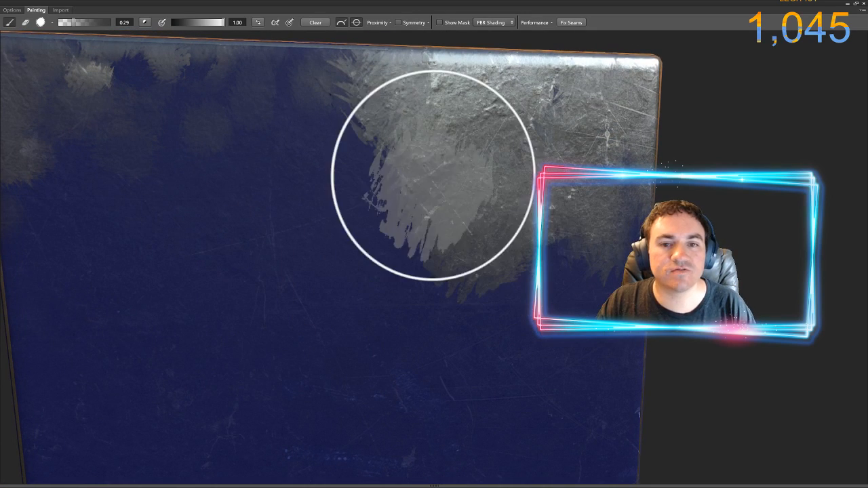
pyautogui.keyDown('alt'); pyautogui.moveTo(527, 244); pyautogui.dragTo(500, 301); pyautogui.keyUp('alt')
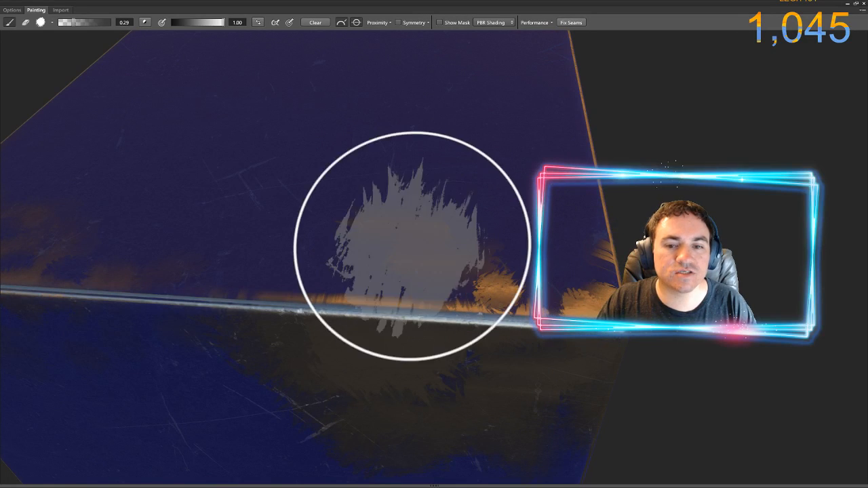
# Extend the wear at opacity 0.29 onto the top face and the adjacent side face around the same corner
pyautogui.moveTo(411, 245)
pyautogui.keyDown('alt'); pyautogui.mouseDown()
pyautogui.moveTo(445, 387)
pyautogui.moveTo(446, 373)
pyautogui.mouseUp(); pyautogui.keyUp('alt')
pyautogui.moveTo(474, 310)
pyautogui.keyDown('alt'); pyautogui.mouseDown()
pyautogui.moveTo(438, 175)
pyautogui.moveTo(385, 256)
pyautogui.mouseUp(); pyautogui.keyUp('alt')
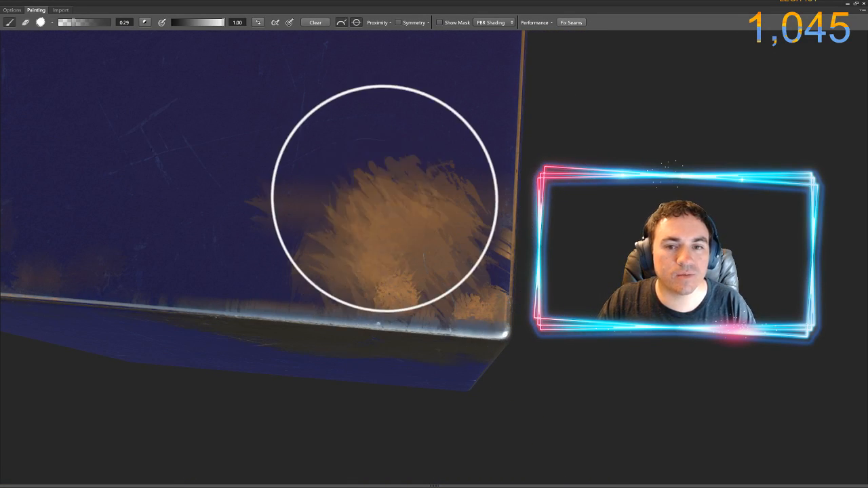
pyautogui.moveTo(458, 242)
pyautogui.mouseDown()
pyautogui.moveTo(244, 258)
pyautogui.moveTo(338, 162)
pyautogui.moveTo(455, 87)
pyautogui.moveTo(389, 120)
pyautogui.moveTo(414, 216)
pyautogui.moveTo(354, 203)
pyautogui.moveTo(310, 107)
pyautogui.mouseUp()
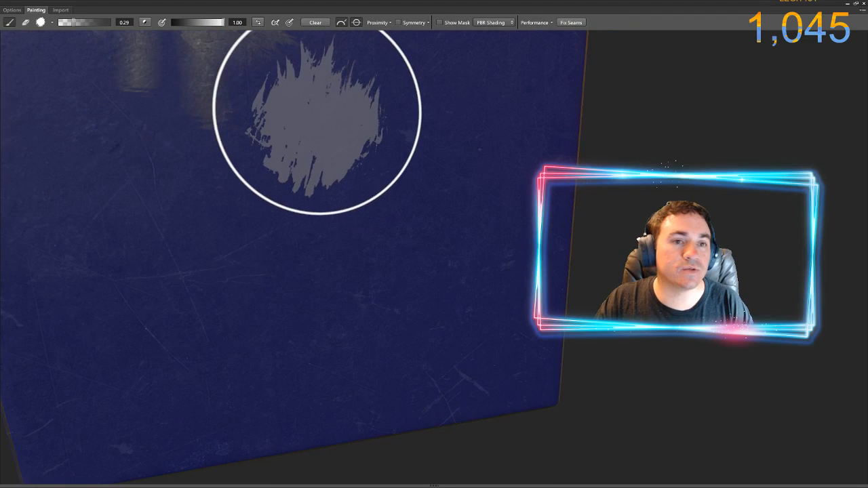
pyautogui.keyDown('alt'); pyautogui.moveTo(305, 141); pyautogui.dragTo(405, 293); pyautogui.keyUp('alt')
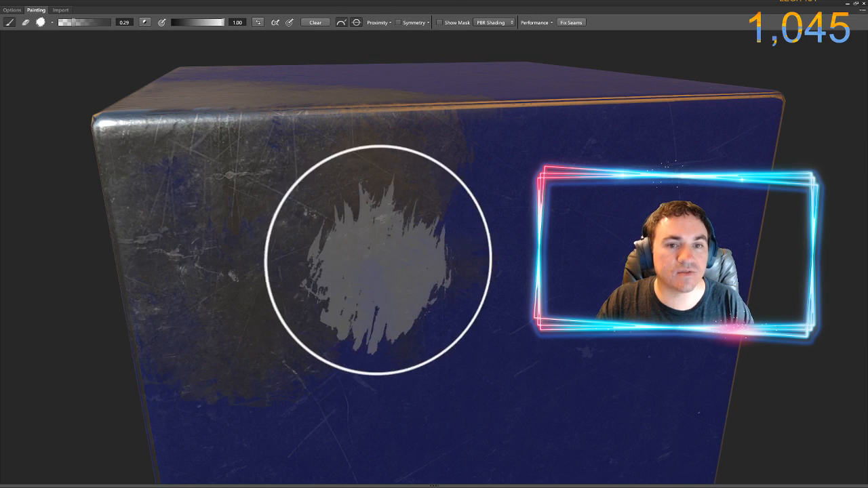
# Set the brush grayscale to 0.00 and paint away parts of the metal patches on the side and top faces
pyautogui.scroll(-2, 376, 250)
pyautogui.scroll(-5, 376, 250)
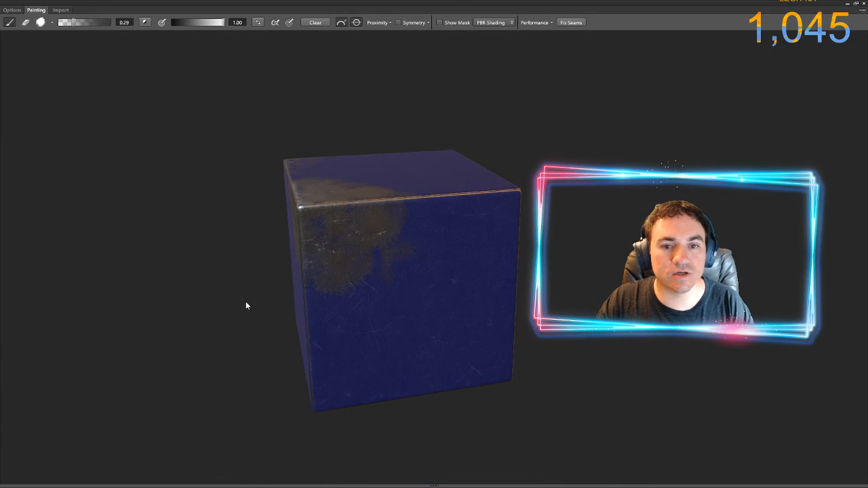
pyautogui.moveTo(247, 305); pyautogui.dragTo(339, 305)
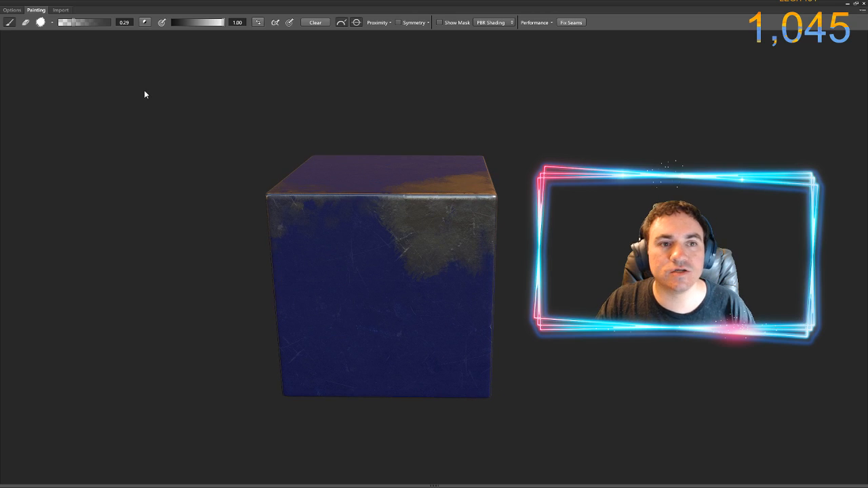
pyautogui.click(206, 23)
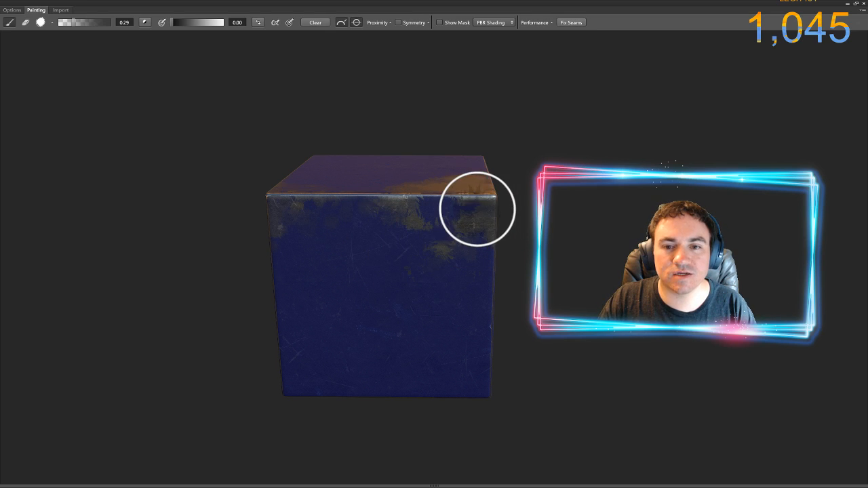
pyautogui.moveTo(417, 257); pyautogui.dragTo(446, 305)
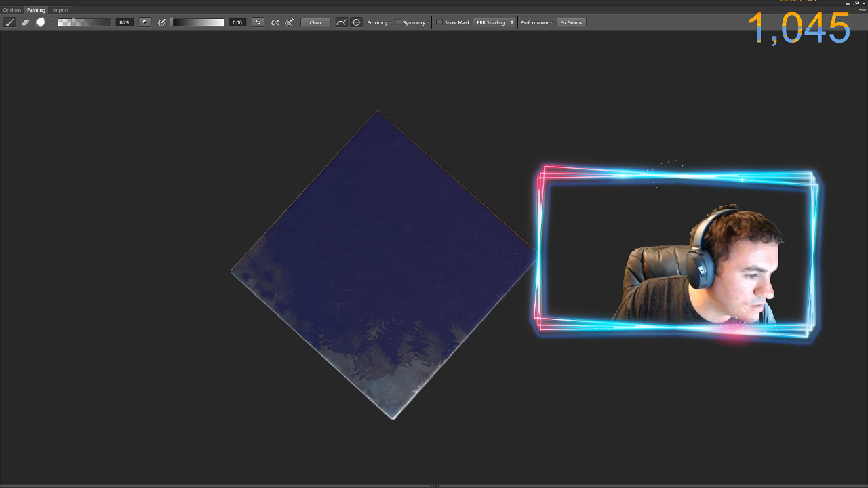
pyautogui.keyDown('alt'); pyautogui.moveTo(445, 362); pyautogui.dragTo(433, 330, button='right'); pyautogui.keyUp('alt')
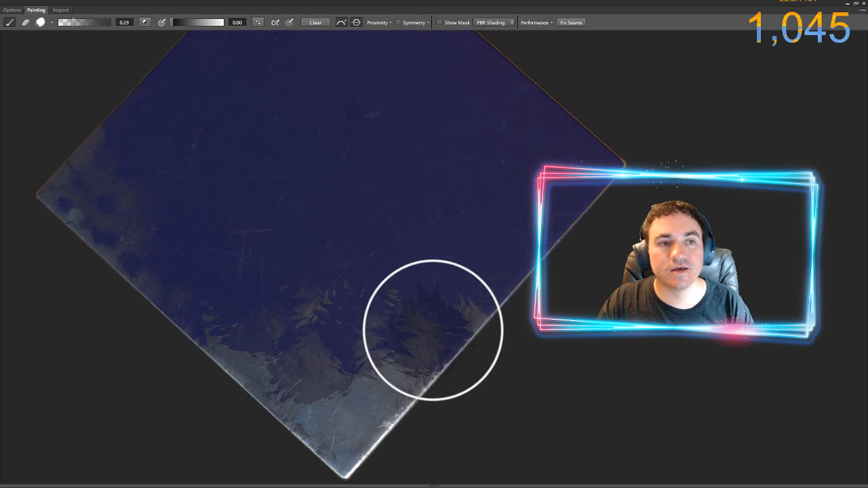
# Return the brush grayscale to 1.00 and paint light wear at opacity 0.29 around another upper corner of the cube
pyautogui.moveTo(362, 397)
pyautogui.keyDown('alt'); pyautogui.mouseDown()
pyautogui.moveTo(330, 361)
pyautogui.moveTo(335, 305)
pyautogui.moveTo(339, 326)
pyautogui.moveTo(271, 320)
pyautogui.moveTo(251, 300)
pyautogui.moveTo(368, 209)
pyautogui.moveTo(445, 225)
pyautogui.moveTo(362, 256)
pyautogui.moveTo(333, 254)
pyautogui.moveTo(416, 373)
pyautogui.moveTo(441, 343)
pyautogui.moveTo(420, 271)
pyautogui.mouseUp(); pyautogui.keyUp('alt')
pyautogui.click(170, 252)
pyautogui.moveTo(398, 154)
pyautogui.mouseDown()
pyautogui.moveTo(341, 141)
pyautogui.moveTo(355, 178)
pyautogui.mouseUp()
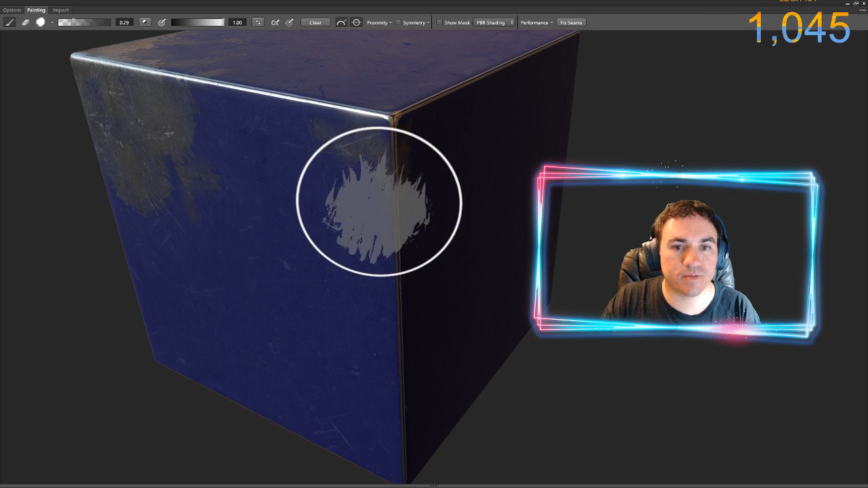
# Set the brush grayscale to 0.00 and opacity to 0.16, and paint away parts of the metal patches on the heavily worn side face
pyautogui.moveTo(313, 197)
pyautogui.keyDown('alt'); pyautogui.mouseDown()
pyautogui.moveTo(482, 104)
pyautogui.moveTo(444, 60)
pyautogui.moveTo(498, 139)
pyautogui.moveTo(486, 254)
pyautogui.moveTo(422, 196)
pyautogui.moveTo(403, 275)
pyautogui.moveTo(208, 372)
pyautogui.moveTo(305, 267)
pyautogui.moveTo(148, 298)
pyautogui.moveTo(331, 310)
pyautogui.moveTo(403, 277)
pyautogui.moveTo(360, 148)
pyautogui.moveTo(290, 229)
pyautogui.mouseUp(); pyautogui.keyUp('alt')
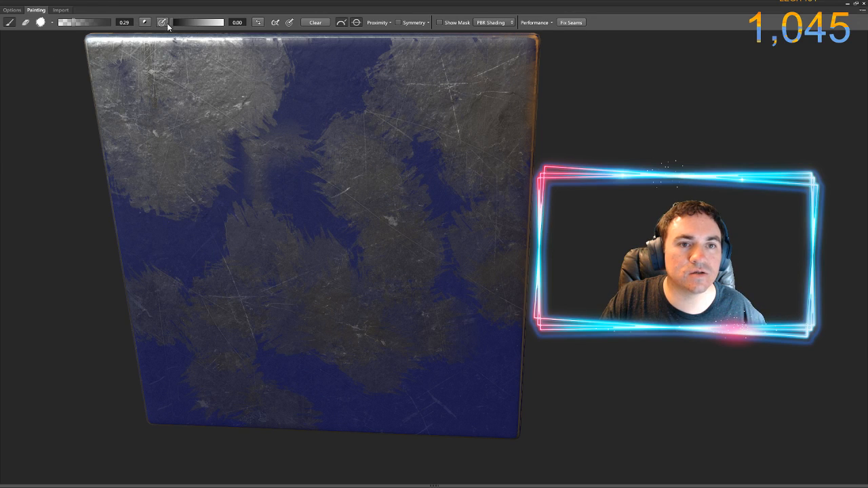
pyautogui.click(68, 26)
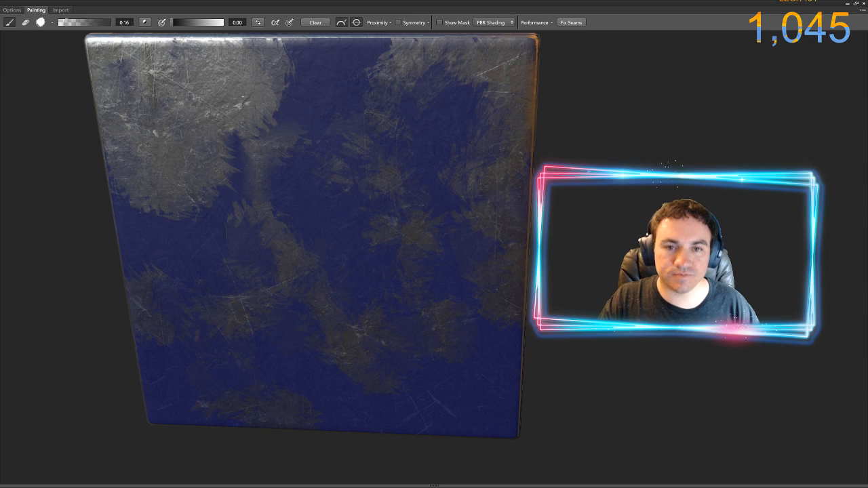
pyautogui.moveTo(629, 223)
pyautogui.mouseDown()
pyautogui.moveTo(604, 230)
pyautogui.moveTo(625, 232)
pyautogui.mouseUp()
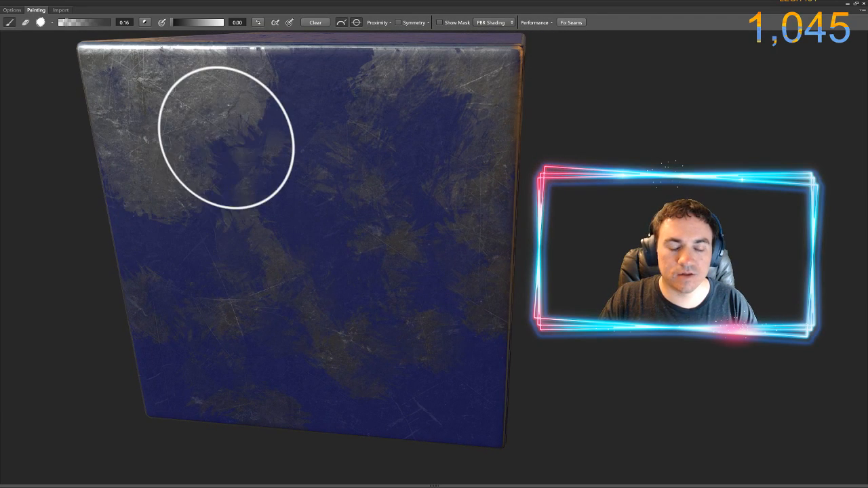
pyautogui.moveTo(231, 119)
pyautogui.mouseDown()
pyautogui.moveTo(156, 188)
pyautogui.moveTo(161, 130)
pyautogui.moveTo(308, 140)
pyautogui.moveTo(359, 132)
pyautogui.mouseUp()
# Turn to the dark side face next to the worn one and spin the light until that face is lit
pyautogui.moveTo(545, 243)
pyautogui.mouseDown()
pyautogui.moveTo(519, 258)
pyautogui.moveTo(448, 219)
pyautogui.mouseUp()
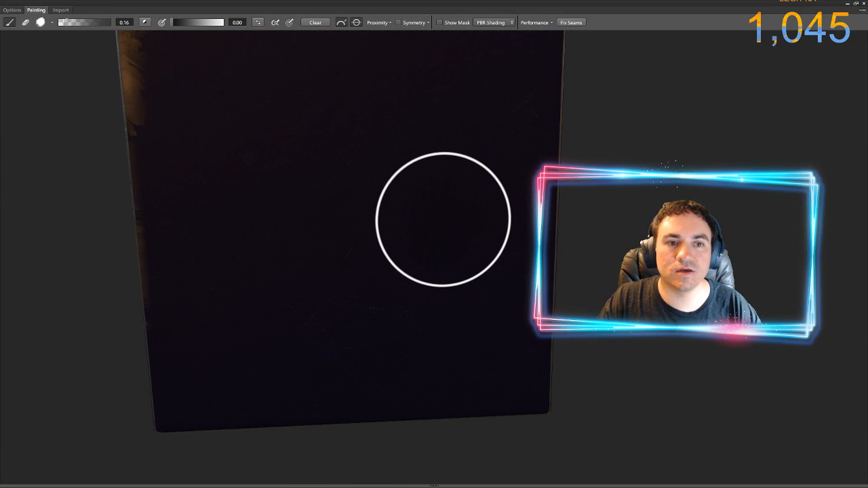
pyautogui.scroll(-2, 407, 188)
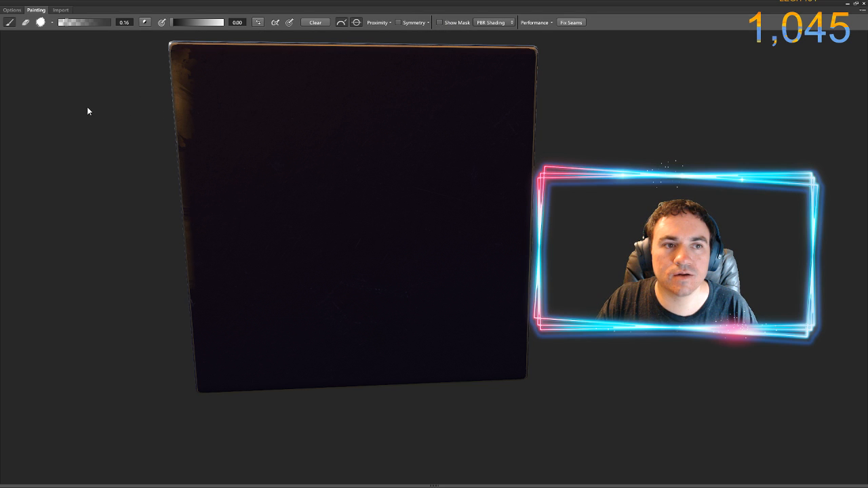
pyautogui.click(13, 10)
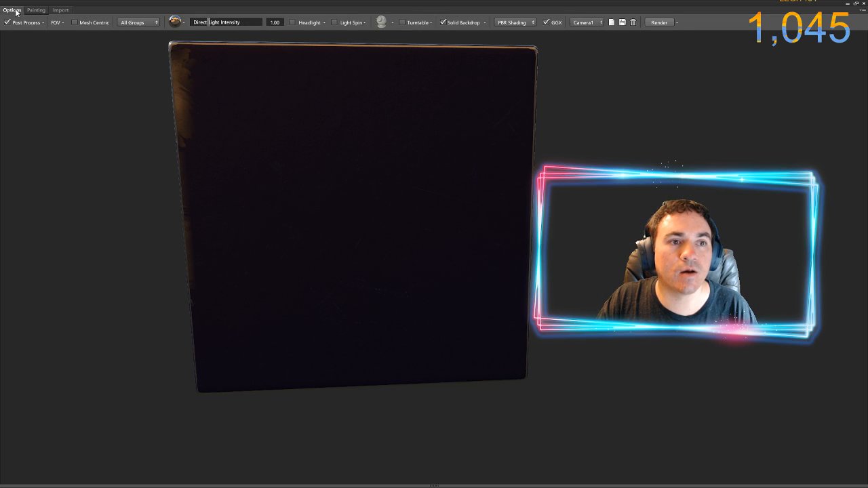
pyautogui.click(364, 23)
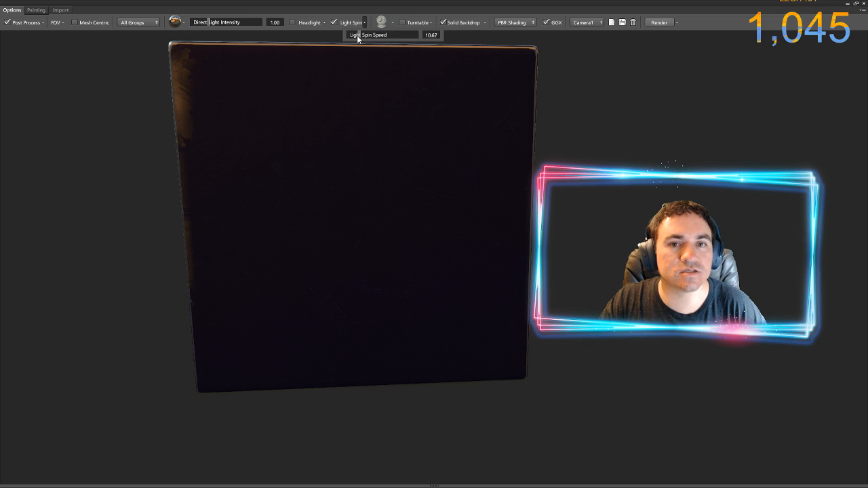
pyautogui.moveTo(373, 36); pyautogui.dragTo(396, 34)
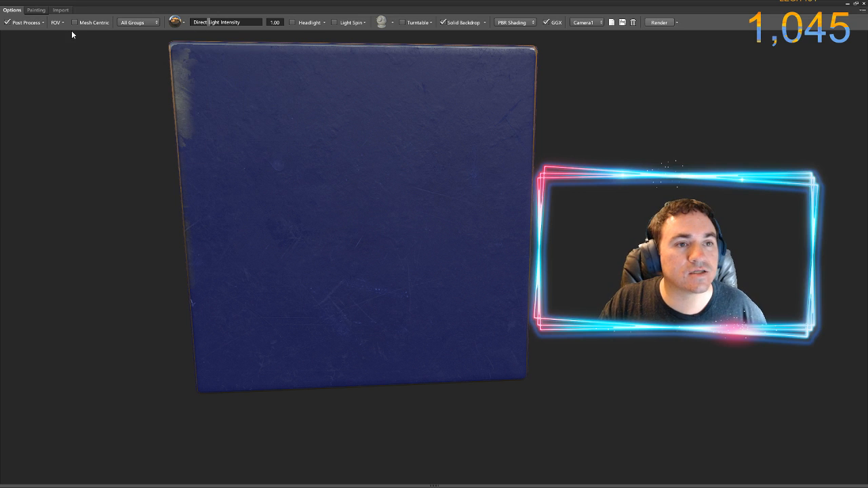
# Set the brush grayscale to 1.00 and paint scattered, overlapping metal wear at opacity 0.16 across the lit side face
pyautogui.click(37, 10)
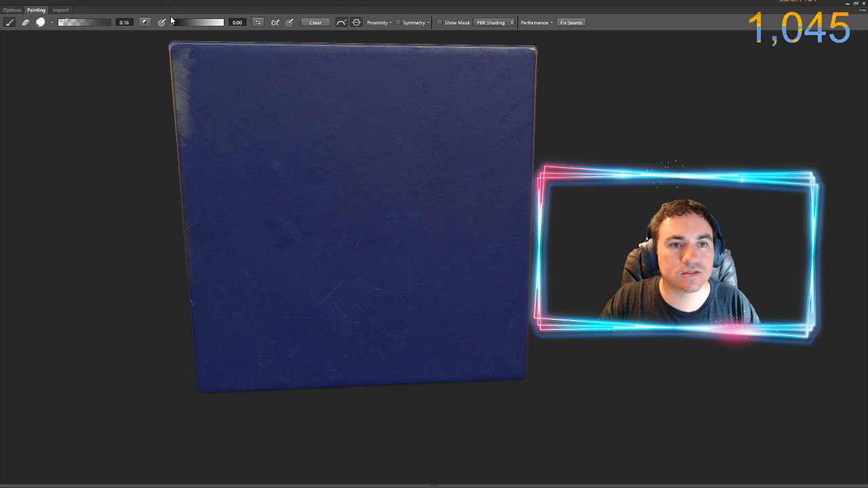
pyautogui.moveTo(179, 24); pyautogui.dragTo(239, 24)
pyautogui.click(246, 155)
pyautogui.click(311, 229)
pyautogui.click(382, 118)
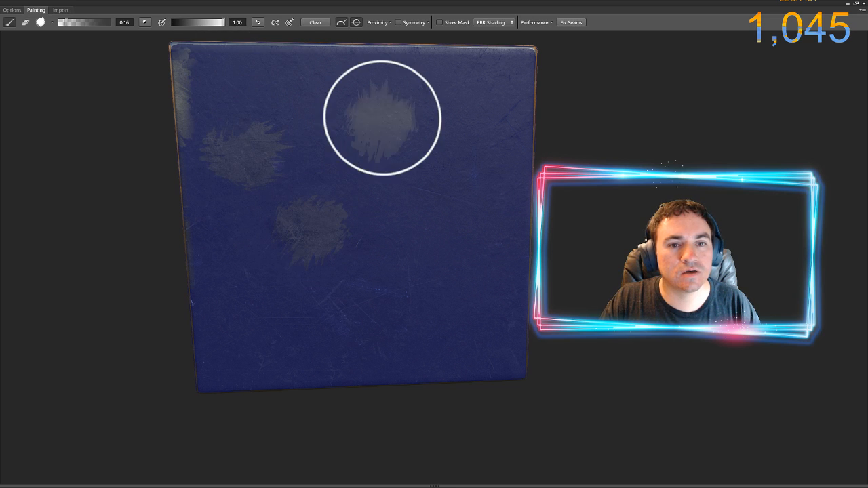
pyautogui.click(515, 155)
pyautogui.click(441, 238)
pyautogui.click(413, 308)
pyautogui.click(382, 200)
pyautogui.click(276, 260)
pyautogui.click(361, 119)
pyautogui.click(258, 127)
pyautogui.click(400, 143)
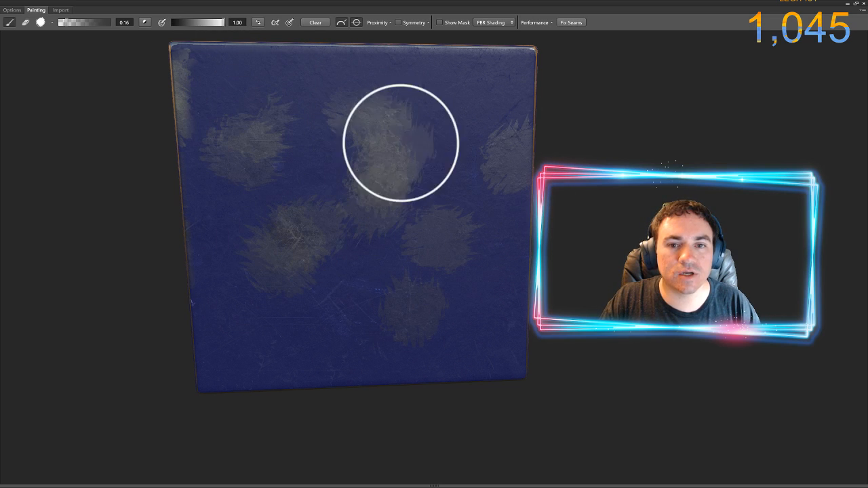
pyautogui.click(380, 193)
pyautogui.moveTo(421, 112)
pyautogui.mouseDown()
pyautogui.moveTo(409, 178)
pyautogui.moveTo(362, 155)
pyautogui.moveTo(316, 210)
pyautogui.moveTo(278, 338)
pyautogui.moveTo(254, 301)
pyautogui.moveTo(245, 91)
pyautogui.mouseUp()
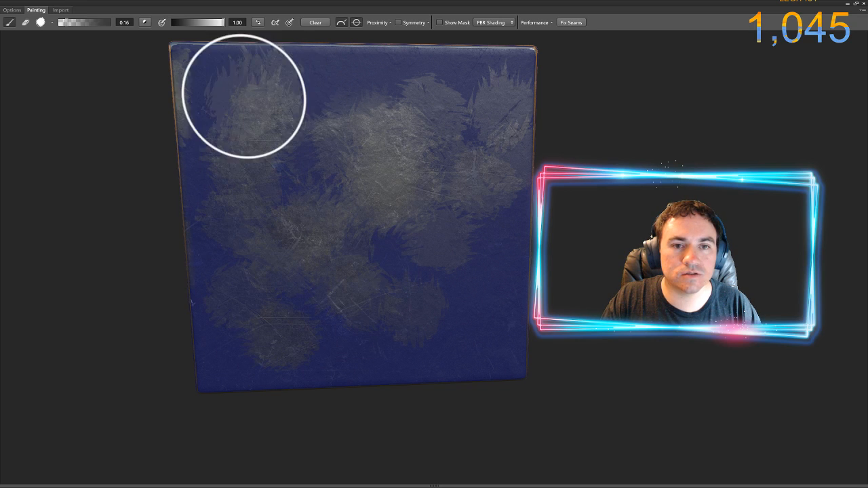
pyautogui.moveTo(499, 221)
pyautogui.mouseDown()
pyautogui.moveTo(451, 306)
pyautogui.moveTo(354, 276)
pyautogui.moveTo(310, 59)
pyautogui.moveTo(224, 162)
pyautogui.mouseUp()
# Set the brush grayscale to 0.00 and opacity to 1.00, and stamp separate spiky blue areas out of the metal wear across this face
pyautogui.moveTo(407, 113)
pyautogui.keyDown('alt'); pyautogui.mouseDown()
pyautogui.moveTo(413, 185)
pyautogui.moveTo(452, 281)
pyautogui.moveTo(457, 272)
pyautogui.moveTo(422, 187)
pyautogui.moveTo(418, 106)
pyautogui.moveTo(440, 102)
pyautogui.moveTo(416, 19)
pyautogui.moveTo(422, 112)
pyautogui.moveTo(460, 180)
pyautogui.mouseUp(); pyautogui.keyUp('alt')
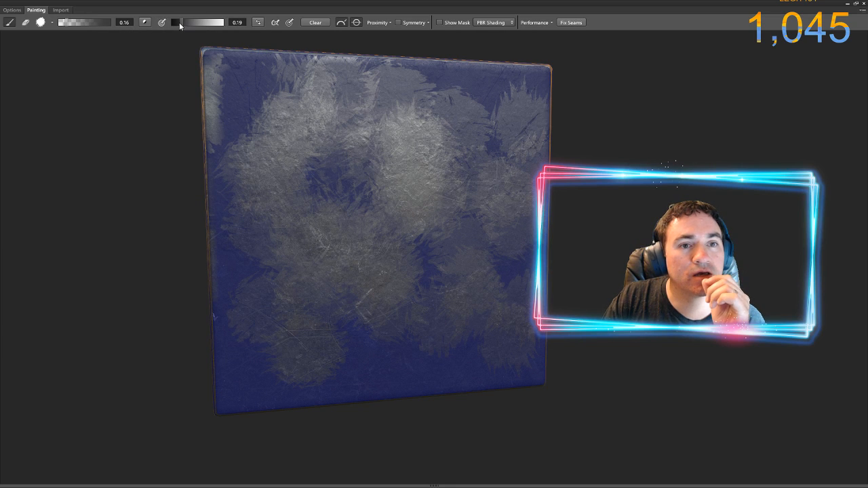
pyautogui.moveTo(179, 22); pyautogui.dragTo(156, 27)
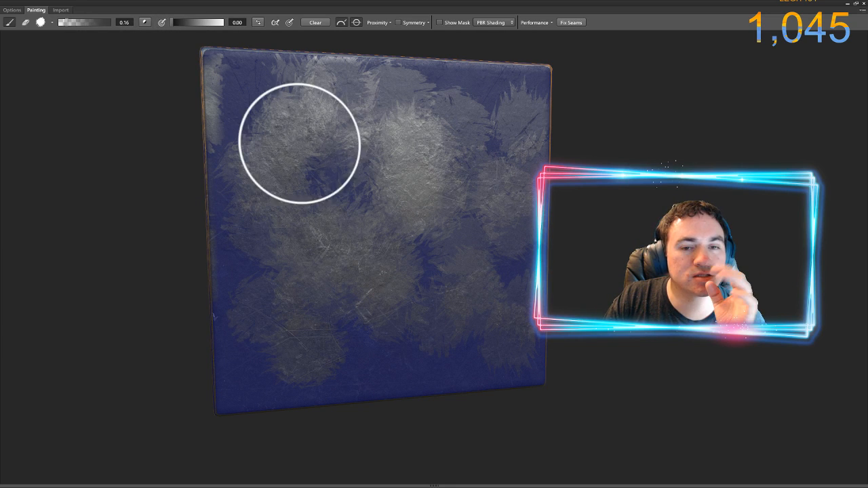
pyautogui.moveTo(299, 143)
pyautogui.mouseDown()
pyautogui.moveTo(373, 170)
pyautogui.moveTo(414, 163)
pyautogui.mouseUp()
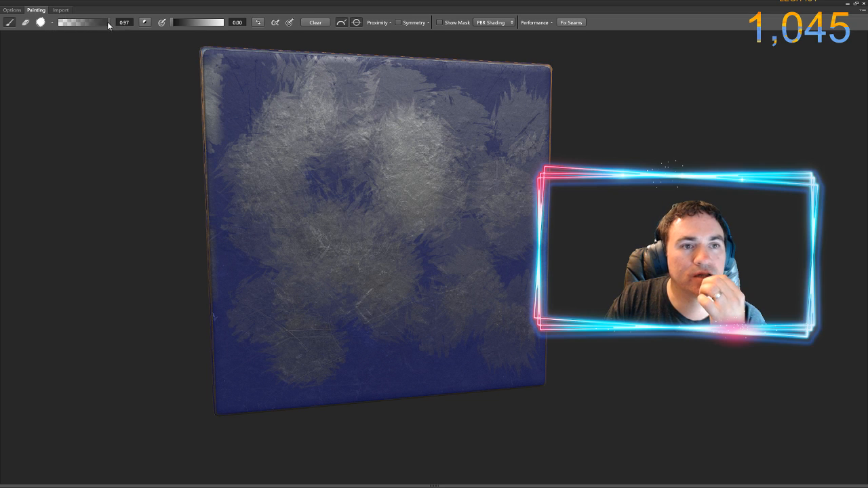
pyautogui.click(427, 175)
pyautogui.click(295, 124)
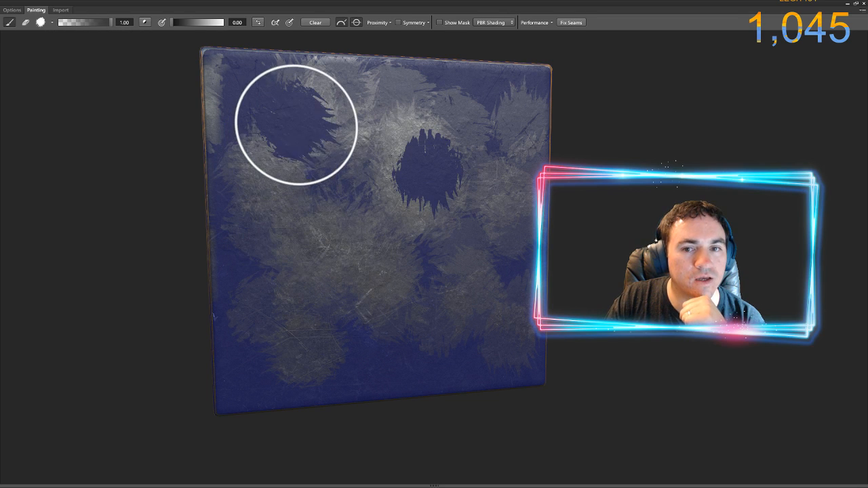
pyautogui.click(321, 292)
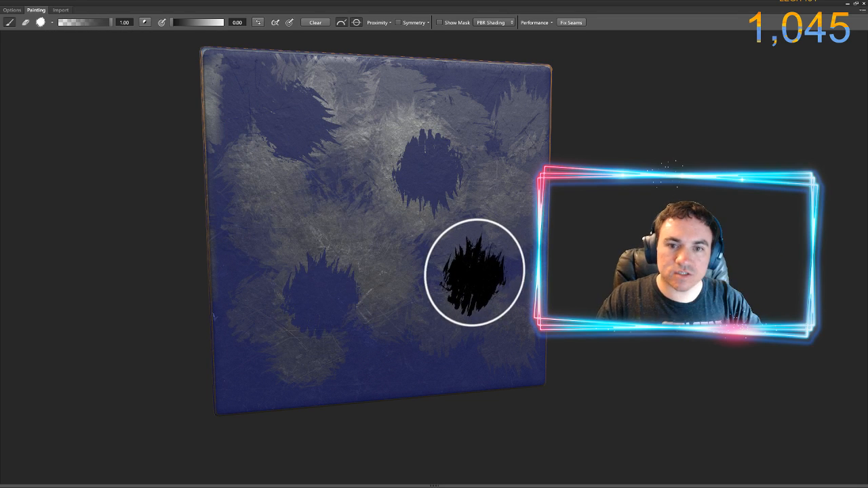
pyautogui.click(362, 221)
pyautogui.click(269, 191)
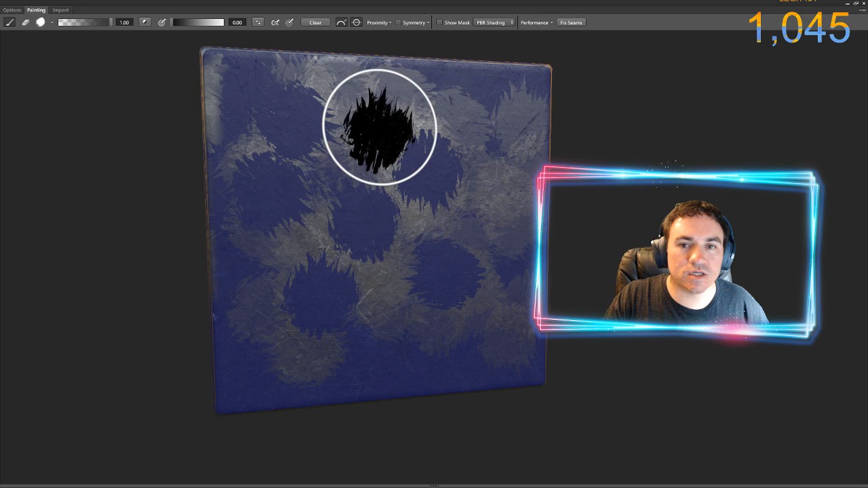
pyautogui.click(397, 112)
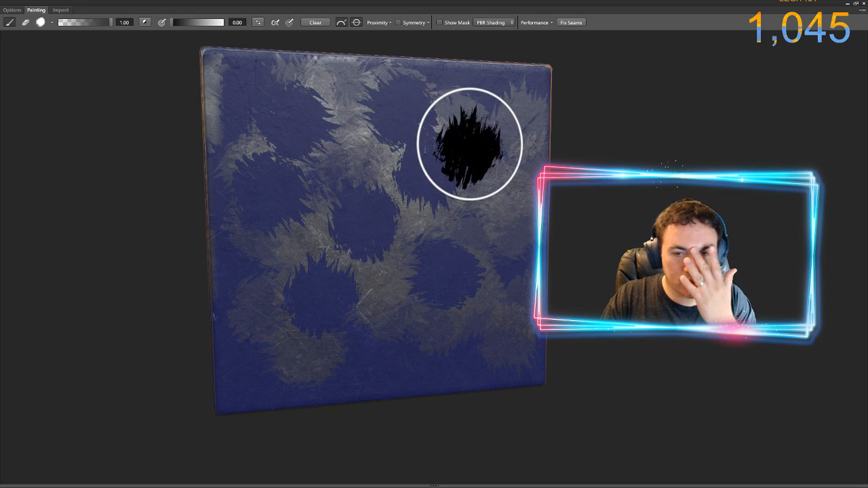
pyautogui.click(500, 186)
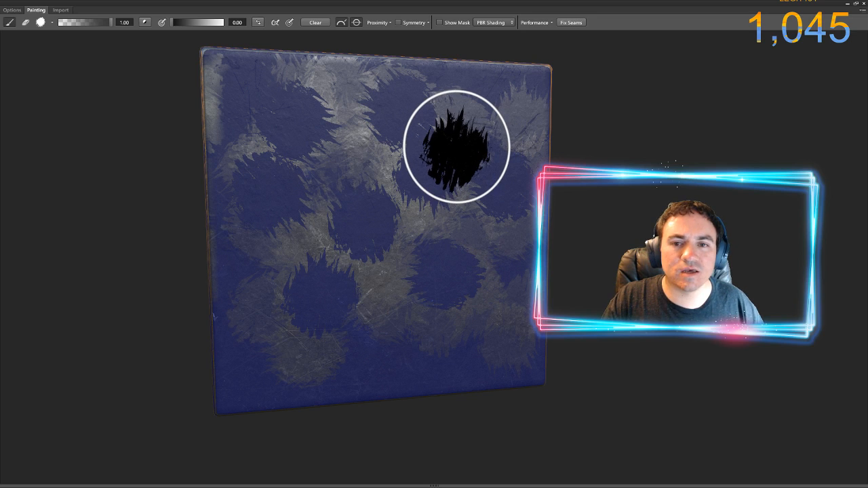
pyautogui.click(456, 146)
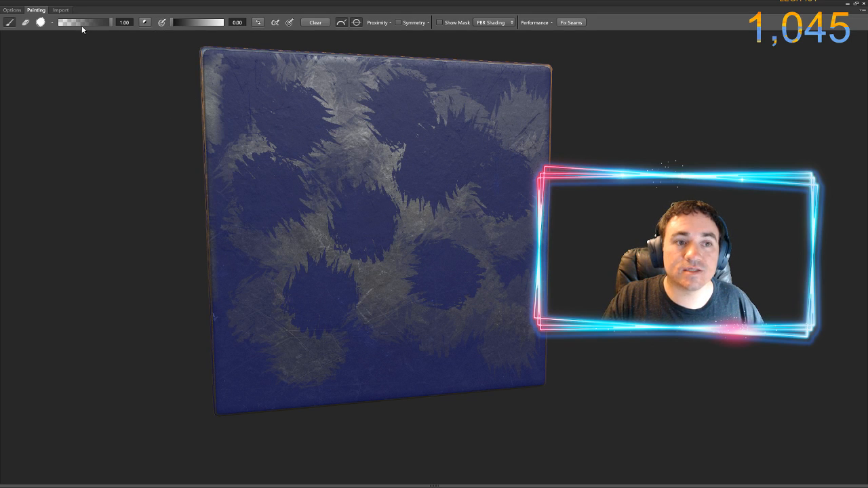
# Lower the brush opacity to 0.27 and on to 0.09, and softly fade the remaining metal between the stamped-out areas
pyautogui.click(77, 25)
pyautogui.moveTo(73, 29); pyautogui.dragTo(71, 29)
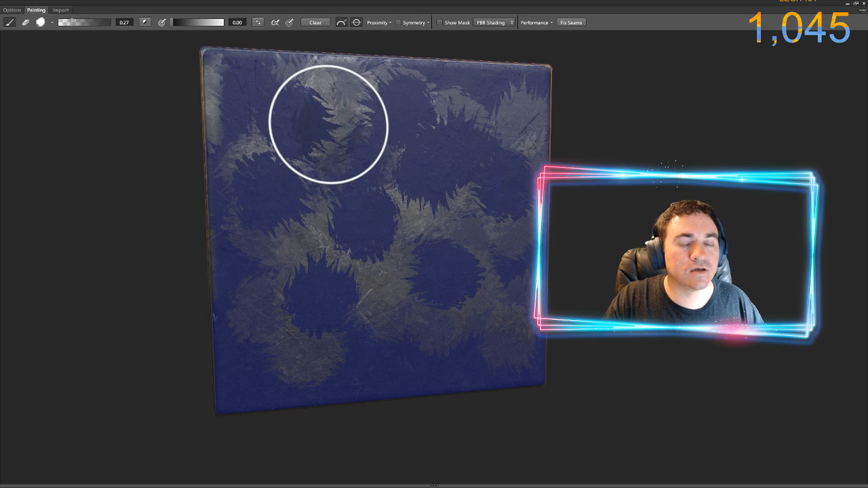
pyautogui.click(67, 26)
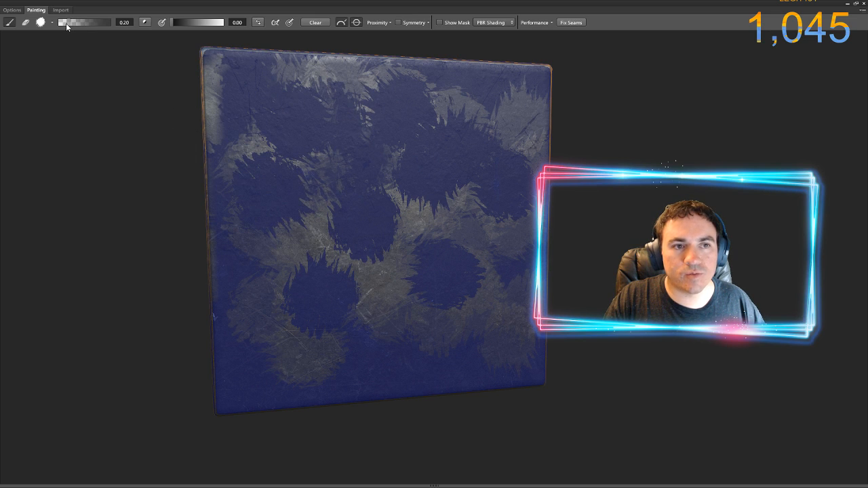
pyautogui.click(63, 24)
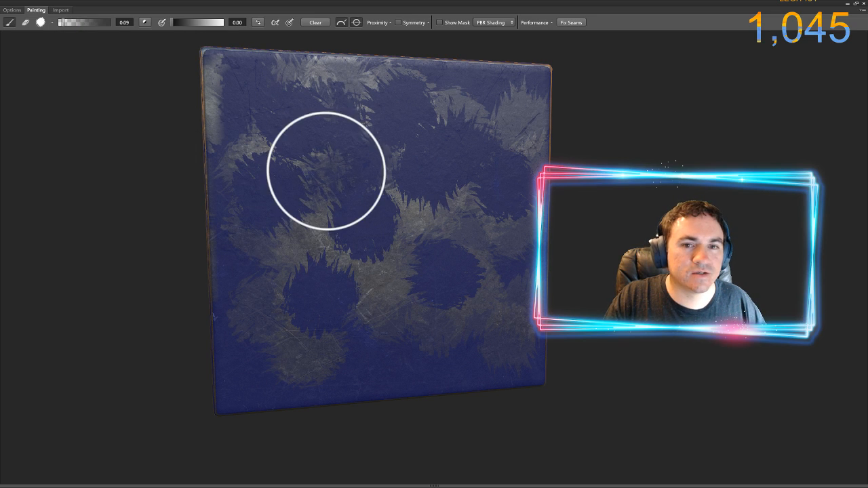
pyautogui.moveTo(335, 251)
pyautogui.mouseDown()
pyautogui.moveTo(418, 269)
pyautogui.moveTo(393, 318)
pyautogui.moveTo(482, 261)
pyautogui.moveTo(391, 189)
pyautogui.moveTo(474, 115)
pyautogui.moveTo(538, 145)
pyautogui.mouseUp()
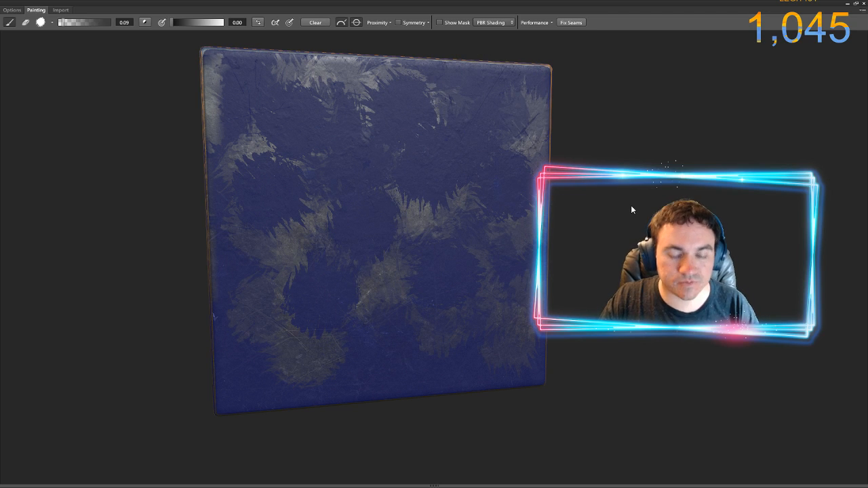
# Turn to the side face with wear only in one upper corner, return the grayscale to 1.00 and spin the light onto that face
pyautogui.moveTo(631, 206); pyautogui.dragTo(474, 229)
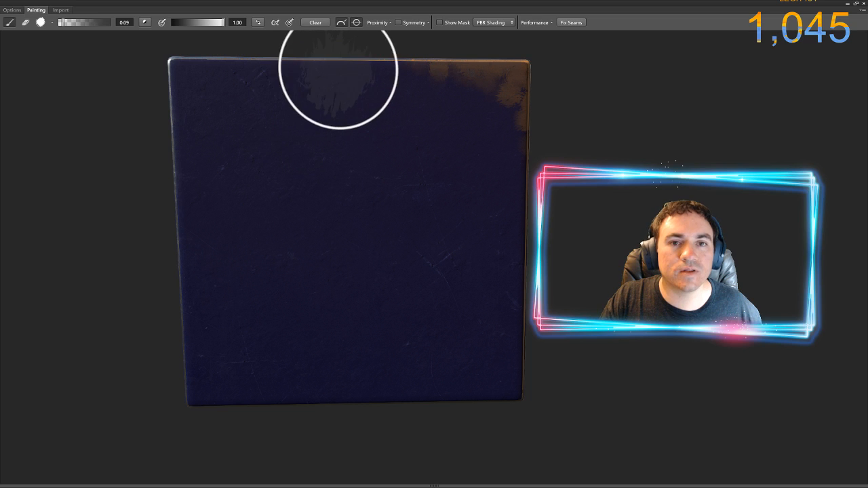
pyautogui.click(15, 10)
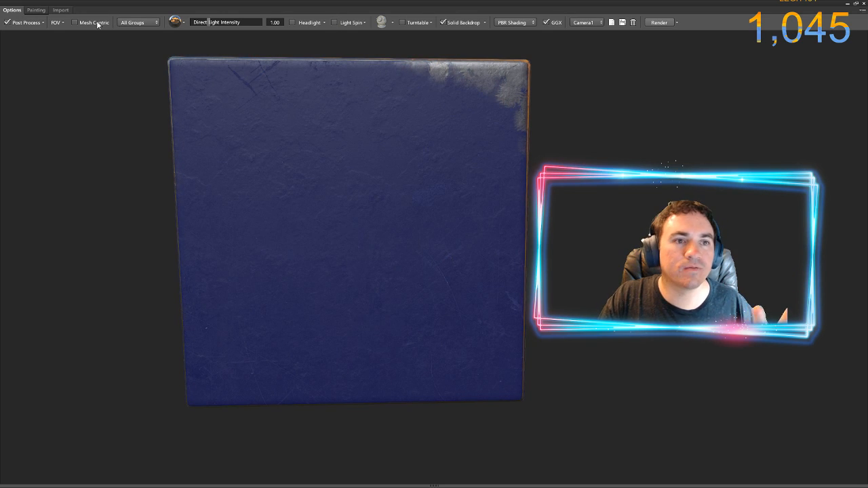
pyautogui.click(36, 10)
# Paint faint metal wear at opacity 0.09 in scattered dabs over the middle and lower parts of this side face
pyautogui.click(392, 147)
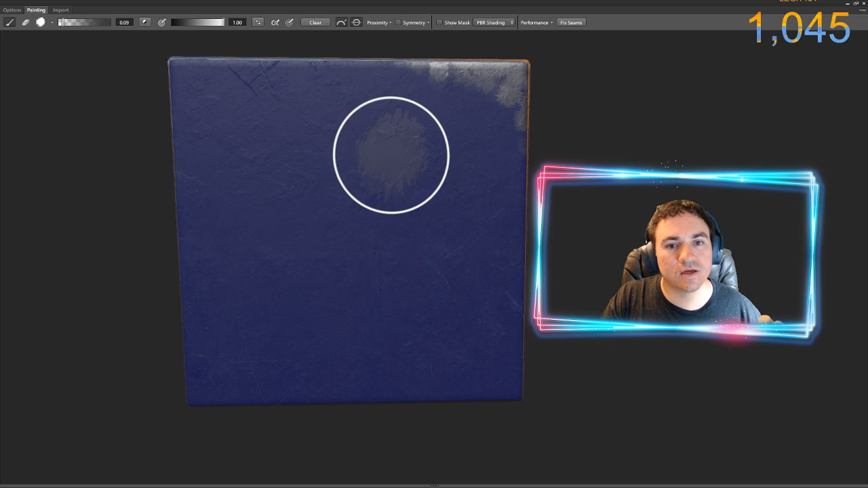
pyautogui.click(335, 216)
pyautogui.click(261, 139)
pyautogui.click(249, 242)
pyautogui.click(269, 185)
pyautogui.click(337, 167)
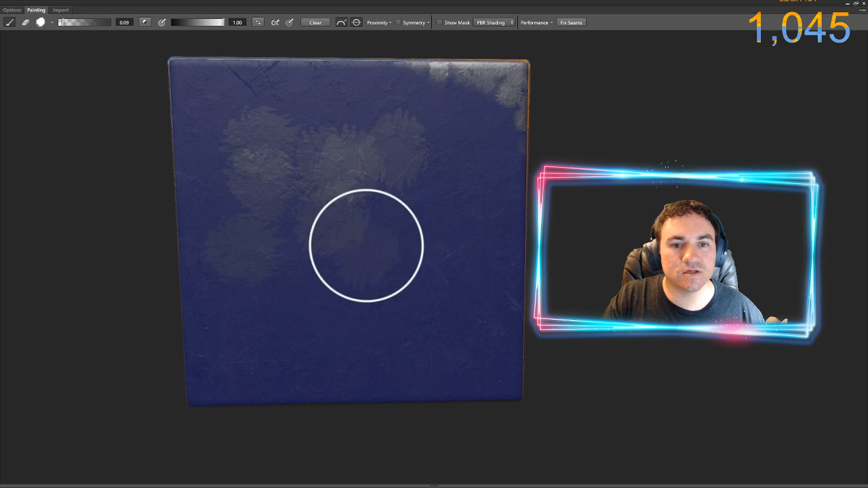
pyautogui.click(370, 248)
pyautogui.click(305, 349)
pyautogui.click(213, 332)
pyautogui.click(268, 310)
pyautogui.click(462, 314)
pyautogui.click(409, 215)
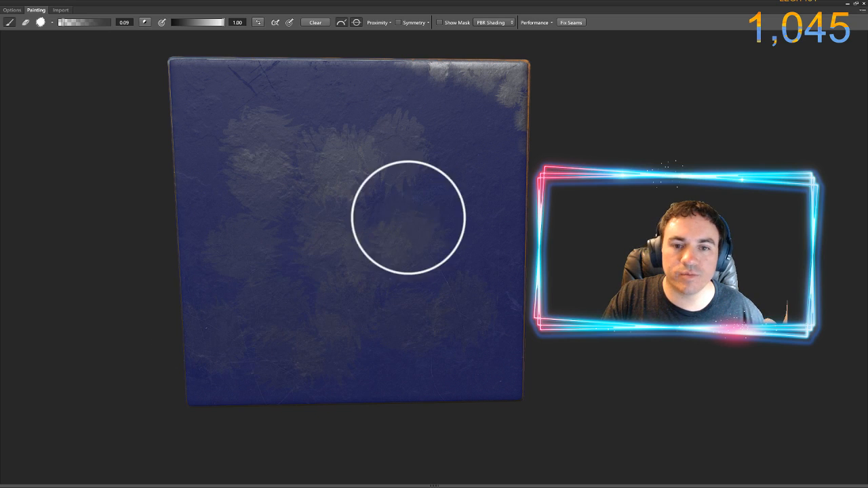
# Build up denser wear at opacity 0.09 along the upper part and centre of the same face with overlapping dabs
pyautogui.click(477, 143)
pyautogui.click(297, 138)
pyautogui.click(238, 107)
pyautogui.click(338, 128)
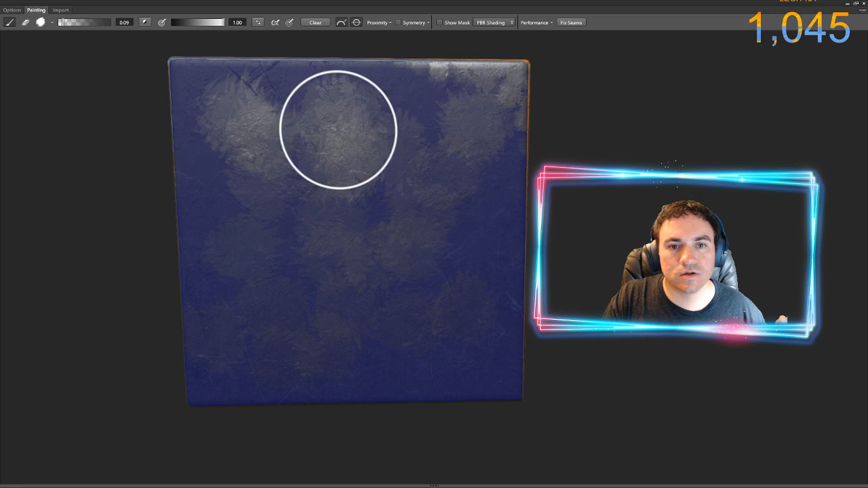
pyautogui.click(384, 210)
pyautogui.click(366, 249)
pyautogui.click(260, 123)
pyautogui.click(359, 214)
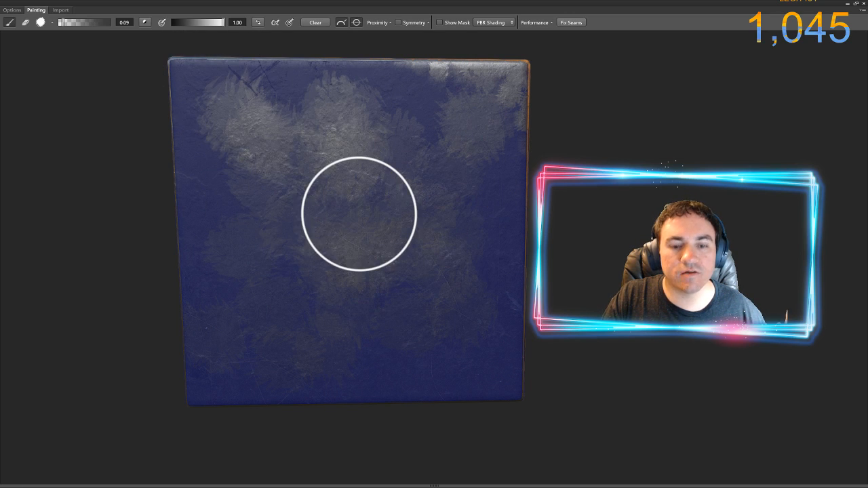
# Enlarge the brush, set its opacity to 1.00 and stamp a large solid metal patch over the centre of the face
pyautogui.press(']')
pyautogui.press(']')
pyautogui.press(']')
pyautogui.press(']')
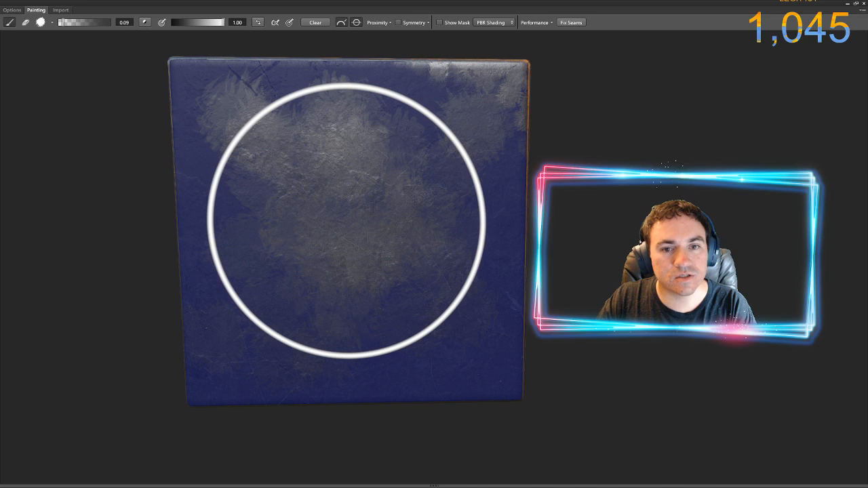
pyautogui.moveTo(64, 25); pyautogui.dragTo(111, 24)
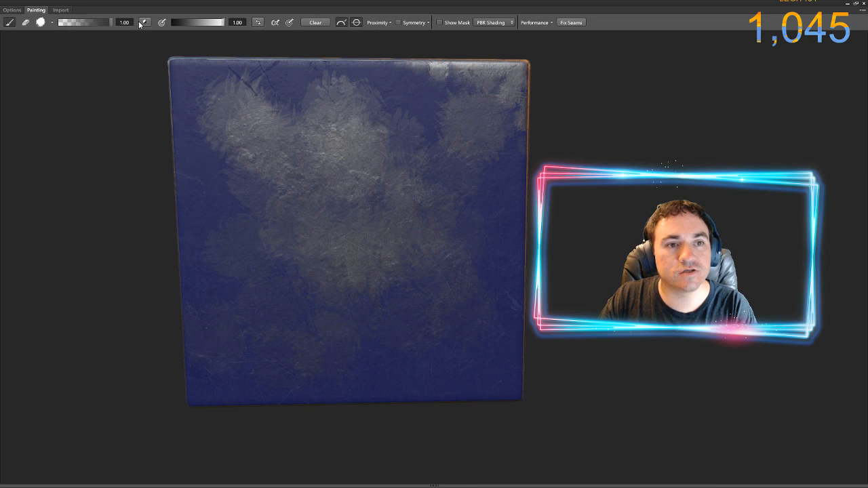
pyautogui.click(330, 213)
pyautogui.click(356, 216)
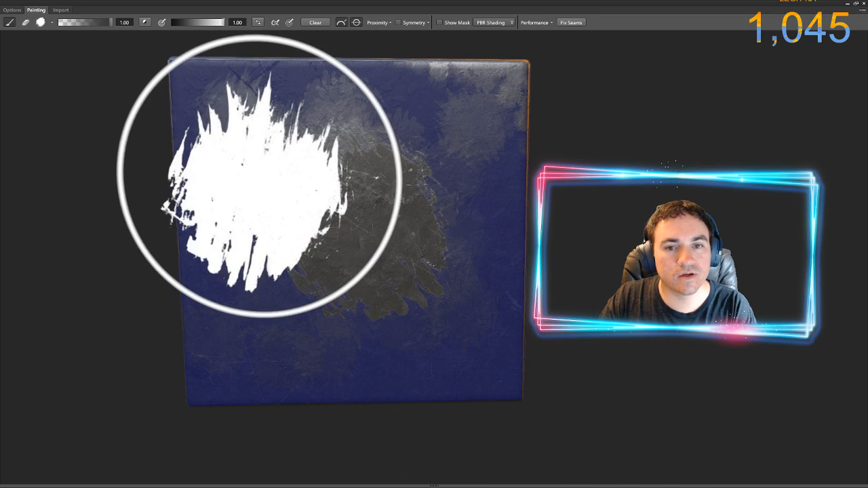
# Extend the solid metal patch towards the face's upper edge, and break it up with a grayscale 0.00 stroke at opacity 0.35
pyautogui.press('[')
pyautogui.click(268, 141)
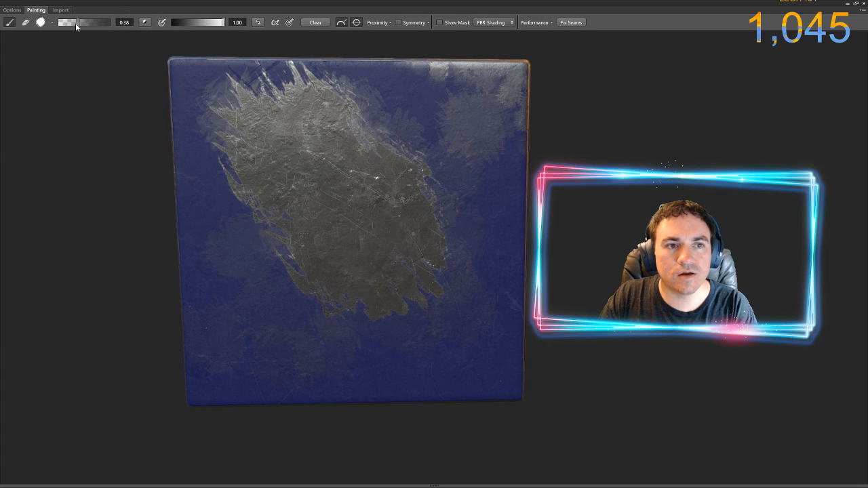
pyautogui.moveTo(187, 23); pyautogui.dragTo(163, 24)
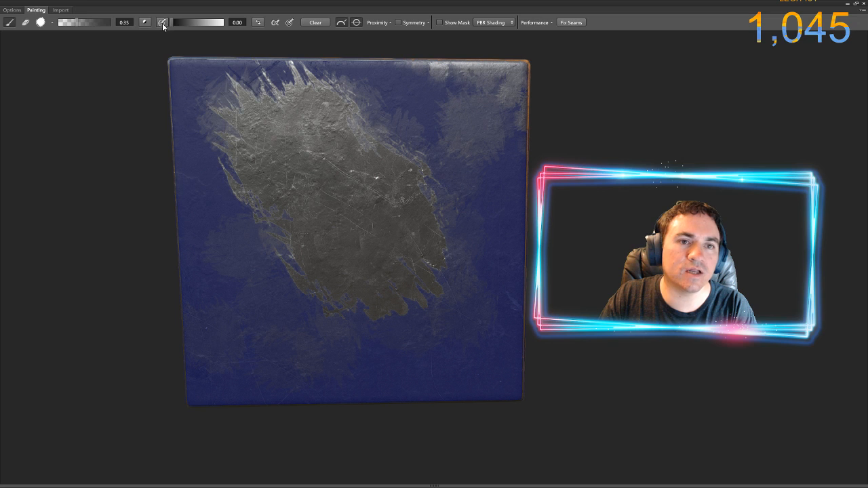
pyautogui.moveTo(204, 85)
pyautogui.mouseDown()
pyautogui.moveTo(282, 157)
pyautogui.moveTo(311, 240)
pyautogui.moveTo(324, 226)
pyautogui.moveTo(409, 208)
pyautogui.moveTo(420, 319)
pyautogui.moveTo(366, 277)
pyautogui.mouseUp()
# Shrink the brush to 200 and dab away more metal across the patch's centre, lower edge and upper part
pyautogui.press('[')
pyautogui.press('[')
pyautogui.press('[')
pyautogui.press('[')
pyautogui.press('[')
pyautogui.press('[')
pyautogui.press('[')
pyautogui.press('[')
pyautogui.press('[')
pyautogui.press('[')
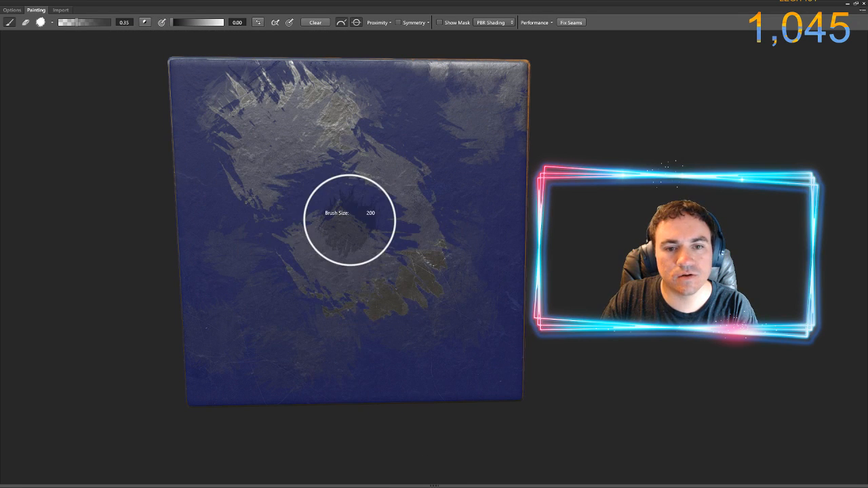
pyautogui.click(342, 267)
pyautogui.click(288, 269)
pyautogui.moveTo(275, 187)
pyautogui.mouseDown()
pyautogui.moveTo(247, 158)
pyautogui.moveTo(371, 109)
pyautogui.mouseUp()
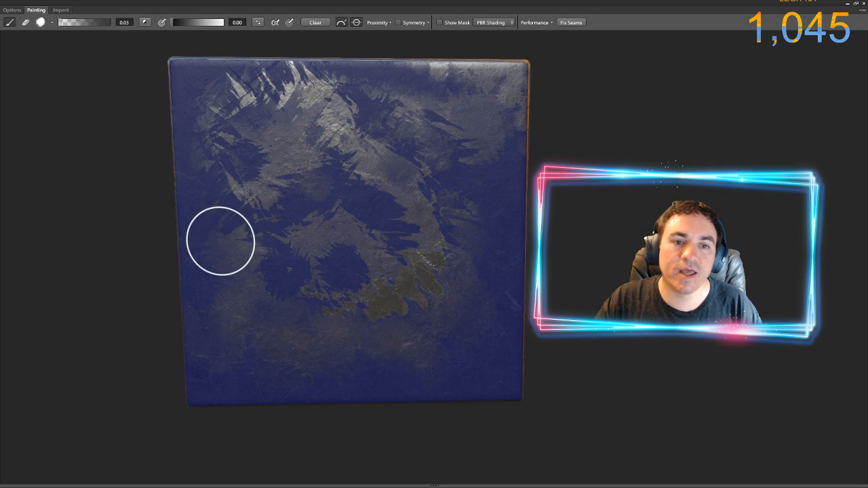
# On the side face with wear along its upper corners, stamp large solid metal patches over the centre with an enlarged brush, opacity 1.00 and grayscale 1.00
pyautogui.moveTo(132, 237)
pyautogui.mouseDown()
pyautogui.moveTo(149, 242)
pyautogui.moveTo(183, 289)
pyautogui.moveTo(211, 360)
pyautogui.moveTo(253, 355)
pyautogui.mouseUp()
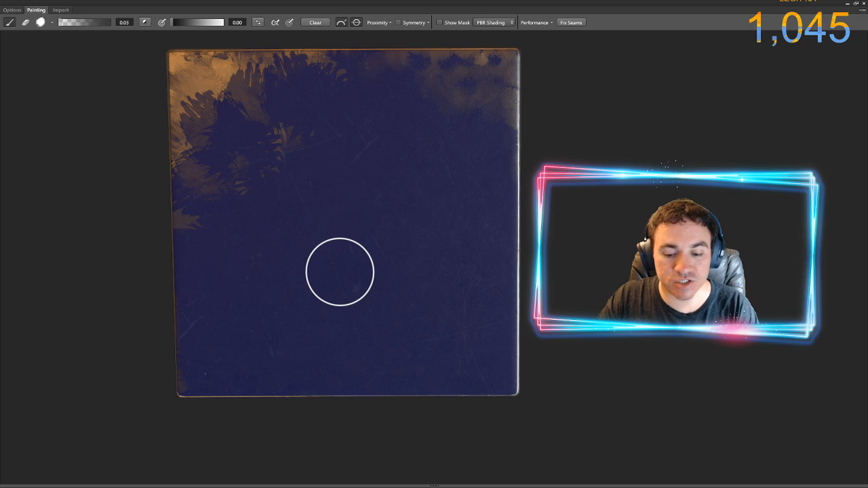
pyautogui.press(']')
pyautogui.press(']')
pyautogui.press(']')
pyautogui.press(']')
pyautogui.press(']')
pyautogui.press(']')
pyautogui.press(']')
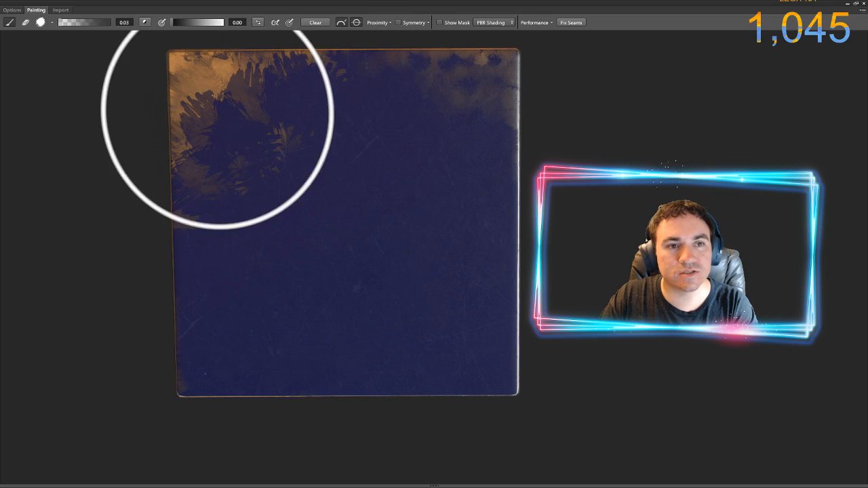
pyautogui.click(130, 23)
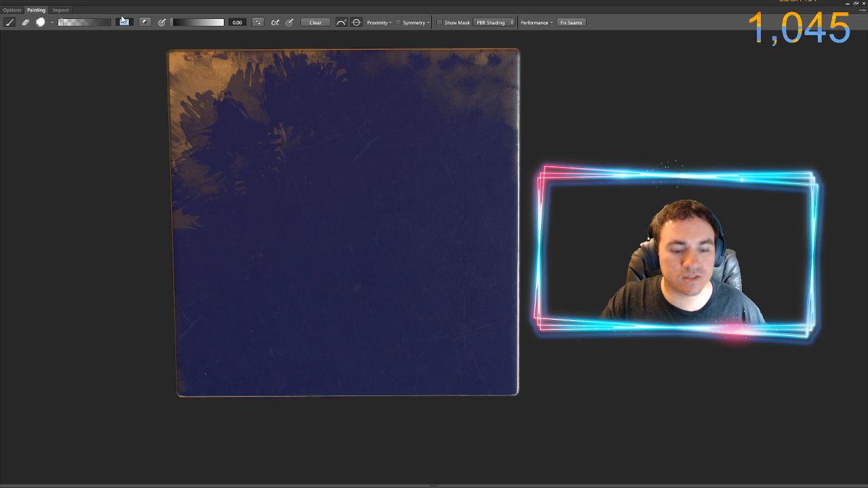
pyautogui.write('1')
pyautogui.press('Return')
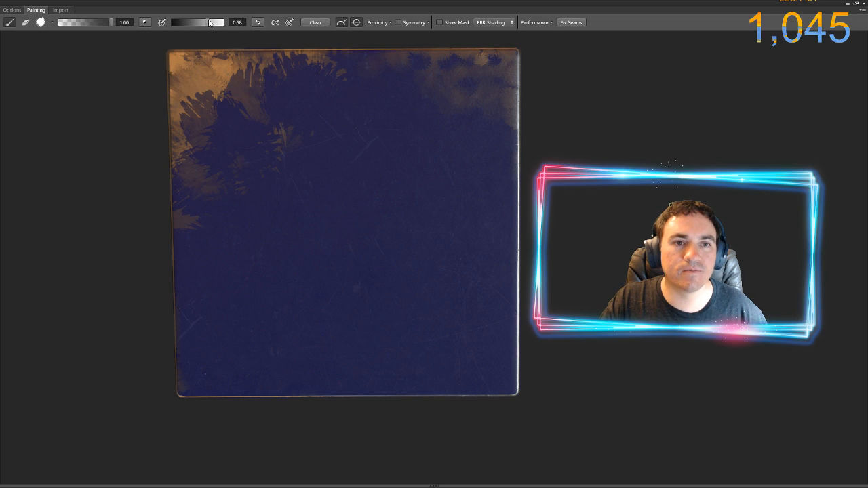
pyautogui.moveTo(209, 22); pyautogui.dragTo(225, 22)
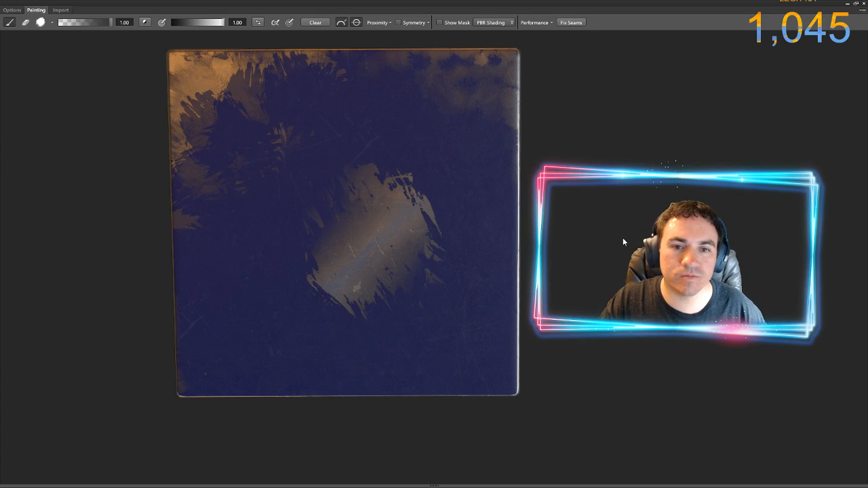
pyautogui.moveTo(529, 257); pyautogui.dragTo(547, 233)
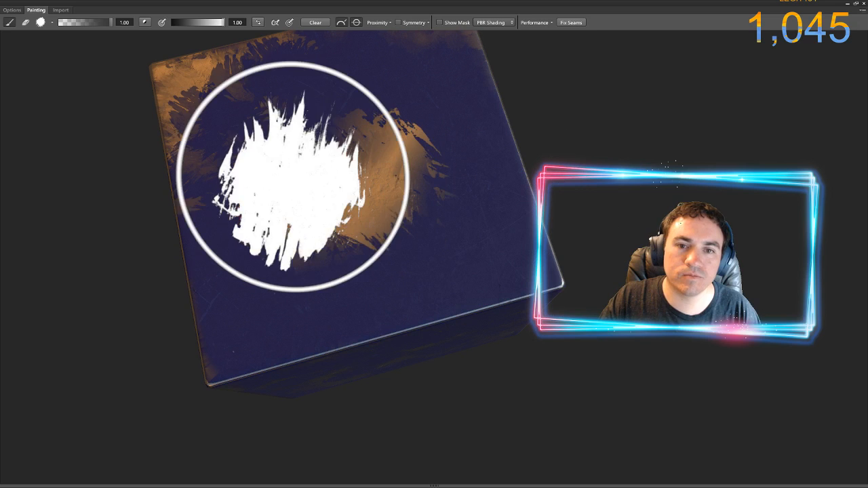
pyautogui.click(292, 175)
# Tilt the face diagonally, briefly spin the light across it, and switch on the headlight to illuminate the metal patch
pyautogui.moveTo(314, 172)
pyautogui.keyDown('alt'); pyautogui.mouseDown()
pyautogui.moveTo(329, 232)
pyautogui.moveTo(349, 242)
pyautogui.mouseUp(); pyautogui.keyUp('alt')
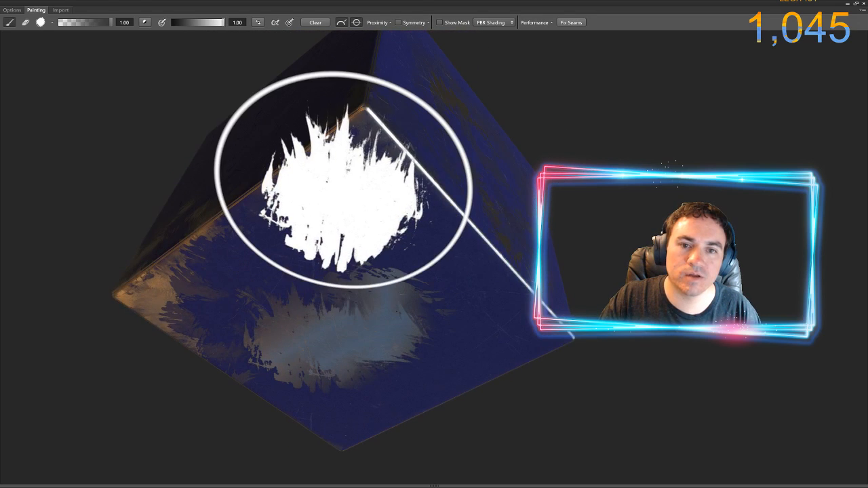
pyautogui.keyDown('alt'); pyautogui.moveTo(343, 180); pyautogui.dragTo(353, 151); pyautogui.keyUp('alt')
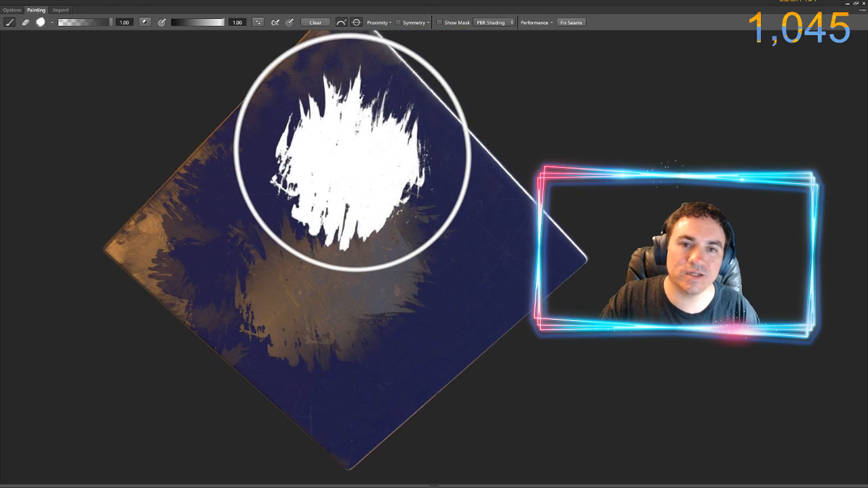
pyautogui.click(11, 10)
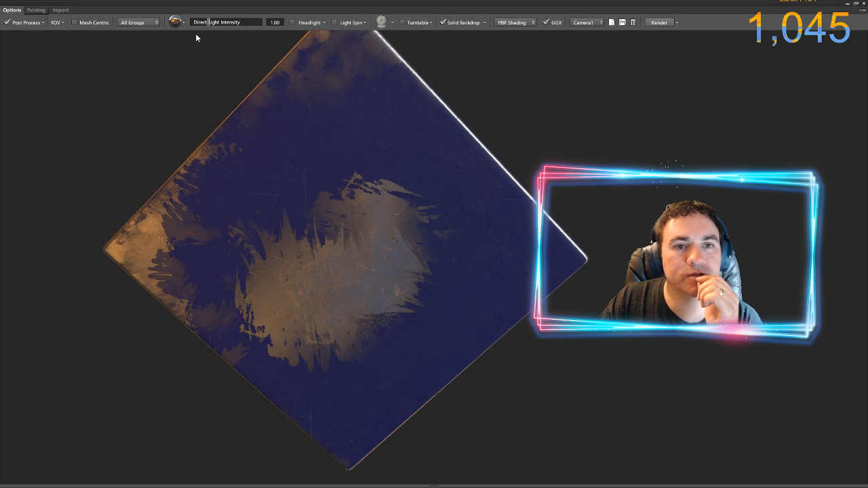
pyautogui.click(365, 24)
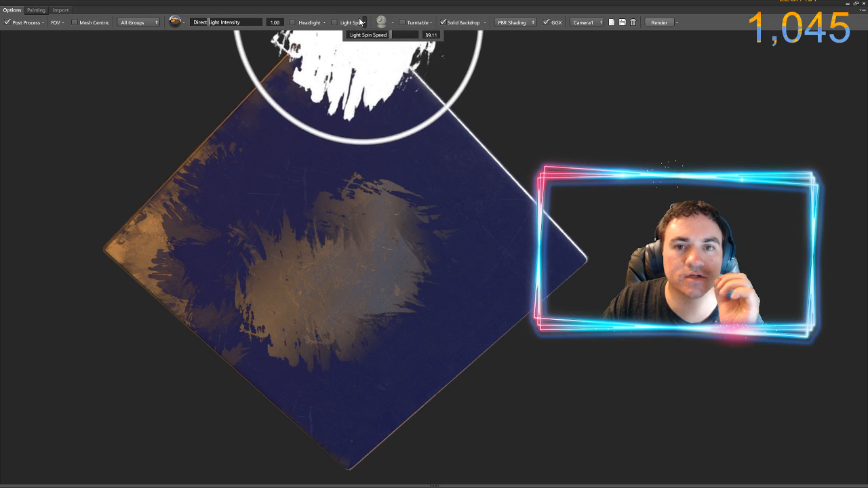
pyautogui.click(335, 22)
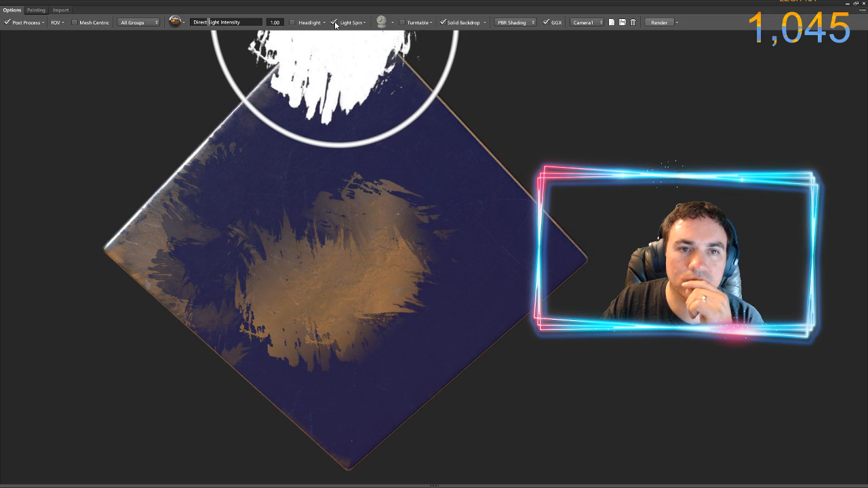
pyautogui.click(293, 23)
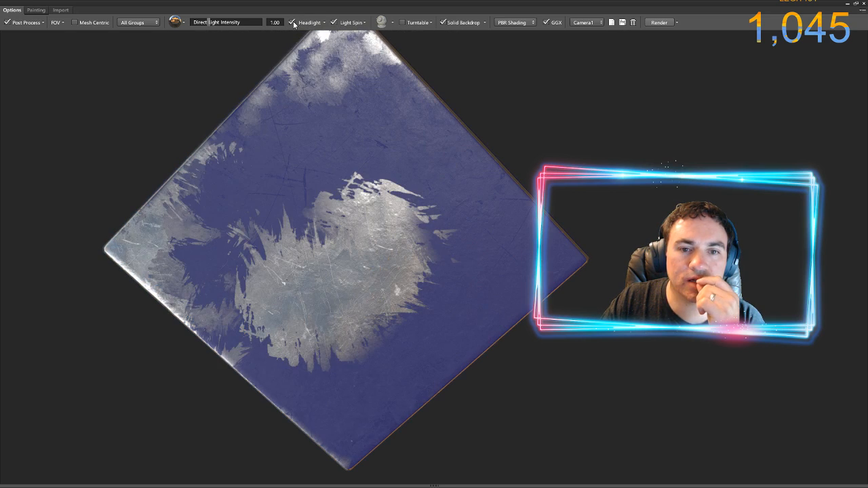
pyautogui.click(335, 22)
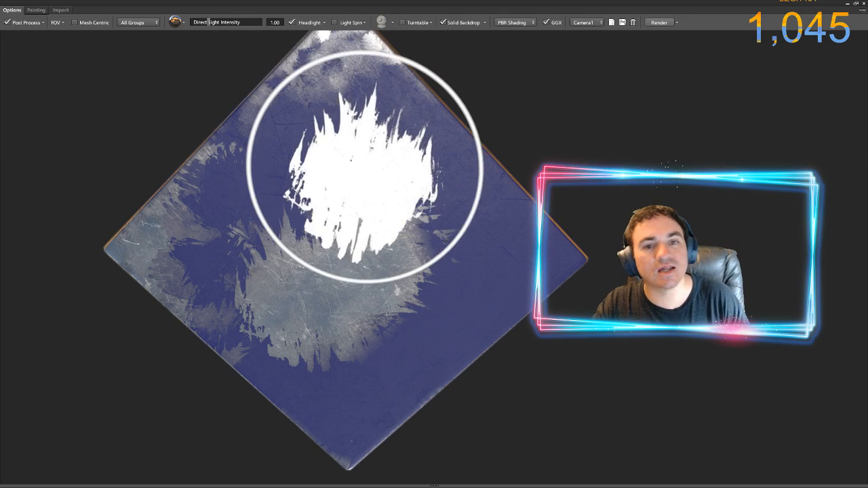
# Extend the metal patch towards the face's upper corner with large solid strokes under the headlight
pyautogui.moveTo(351, 247)
pyautogui.mouseDown()
pyautogui.moveTo(343, 146)
pyautogui.moveTo(369, 265)
pyautogui.moveTo(414, 387)
pyautogui.moveTo(398, 274)
pyautogui.mouseUp()
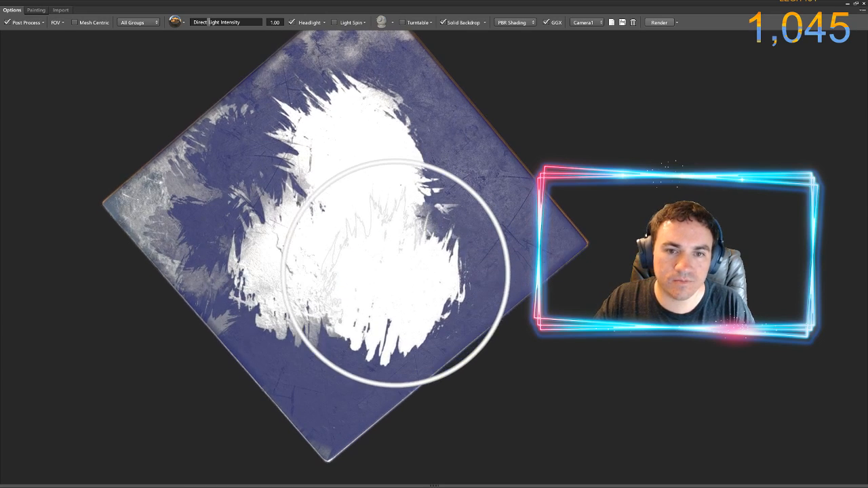
pyautogui.keyDown('alt'); pyautogui.moveTo(370, 310); pyautogui.dragTo(363, 310); pyautogui.keyUp('alt')
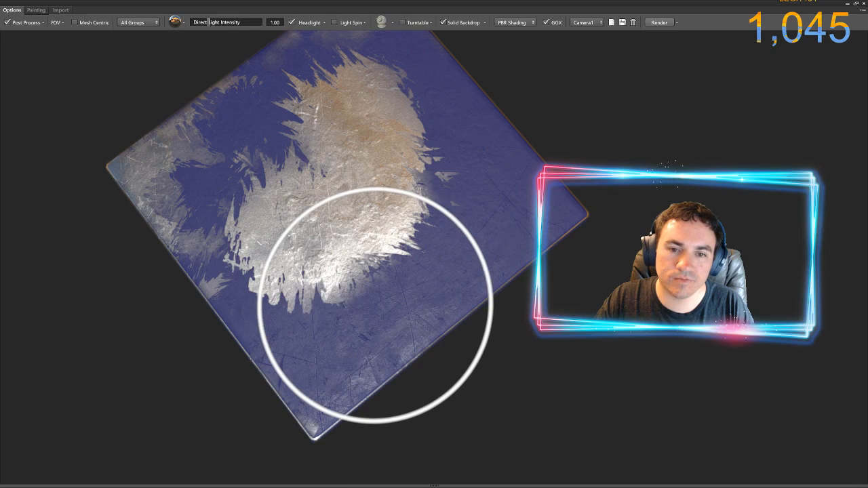
pyautogui.scroll(-2, 319, 295)
pyautogui.scroll(2, 320, 295)
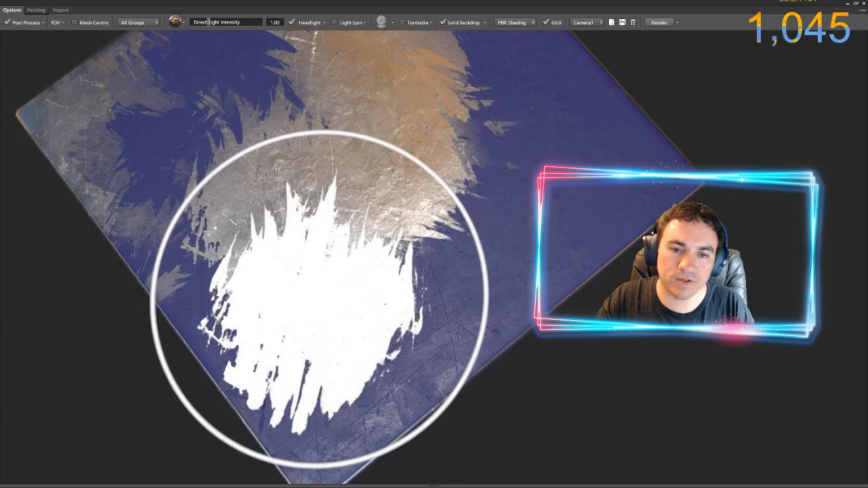
# Shrink the brush and paint smaller solid metal patches around the edges of the large patch
pyautogui.press('[')
pyautogui.press('[')
pyautogui.press('[')
pyautogui.press('[')
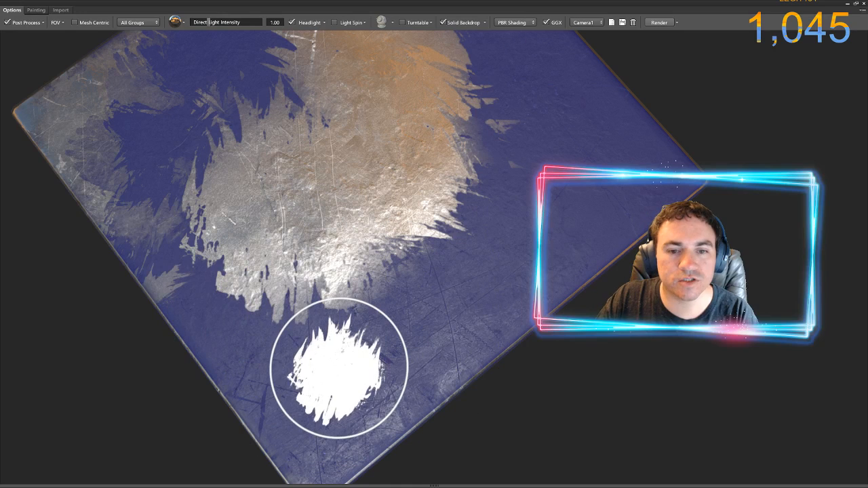
pyautogui.moveTo(339, 370); pyautogui.dragTo(304, 314)
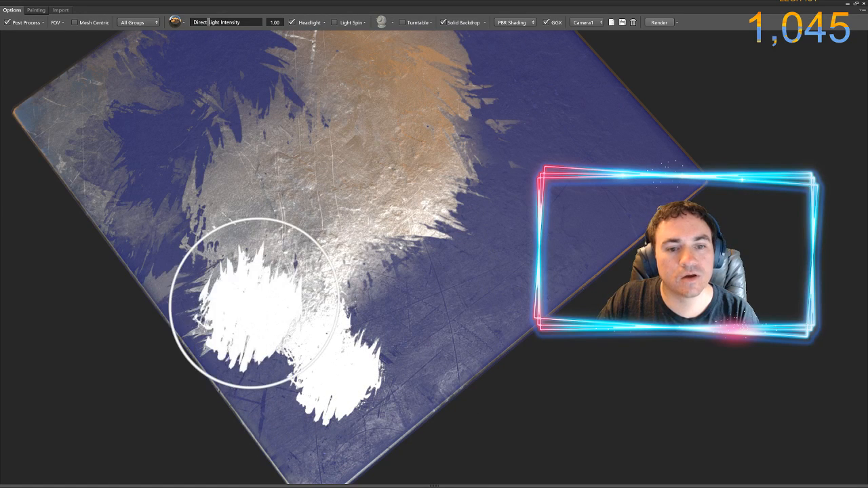
pyautogui.moveTo(247, 296)
pyautogui.mouseDown()
pyautogui.moveTo(475, 242)
pyautogui.moveTo(571, 136)
pyautogui.moveTo(459, 82)
pyautogui.moveTo(495, 88)
pyautogui.moveTo(139, 85)
pyautogui.moveTo(276, 58)
pyautogui.moveTo(306, 74)
pyautogui.moveTo(223, 31)
pyautogui.moveTo(197, 34)
pyautogui.mouseUp()
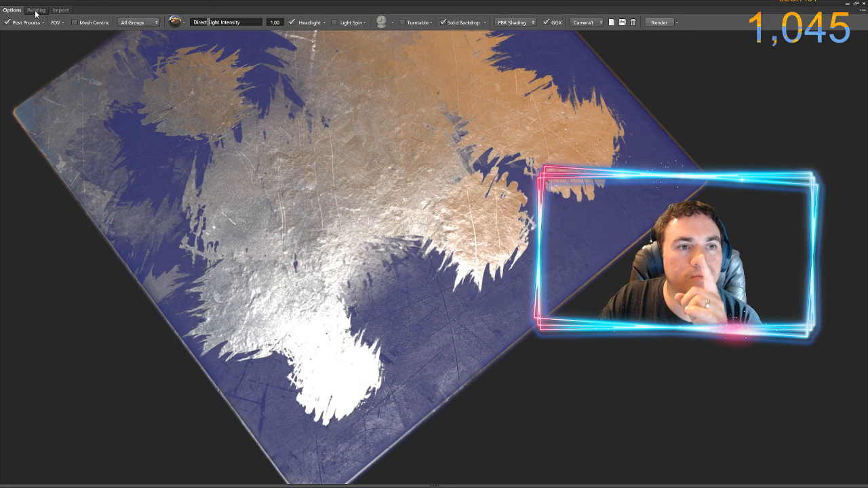
# Break up the metal patches across the face with overlapping strokes at grayscale 0.00 and opacity 0.22
pyautogui.click(36, 10)
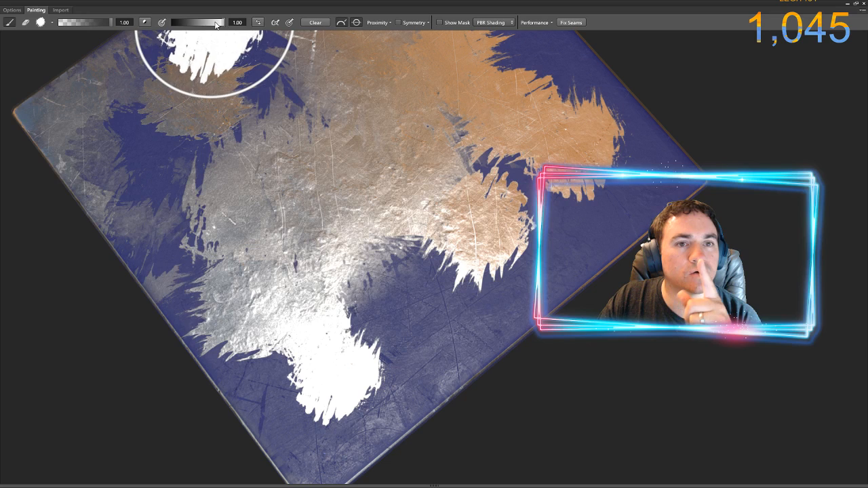
pyautogui.moveTo(216, 22); pyautogui.dragTo(166, 20)
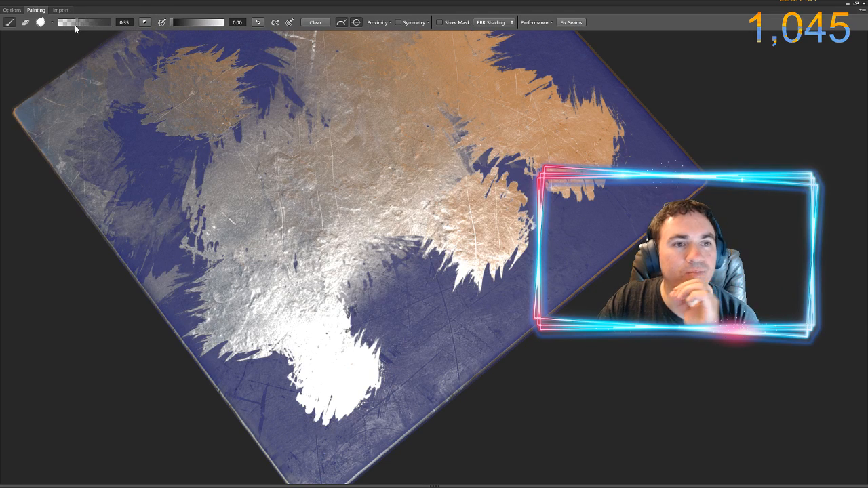
pyautogui.moveTo(75, 25); pyautogui.dragTo(70, 26)
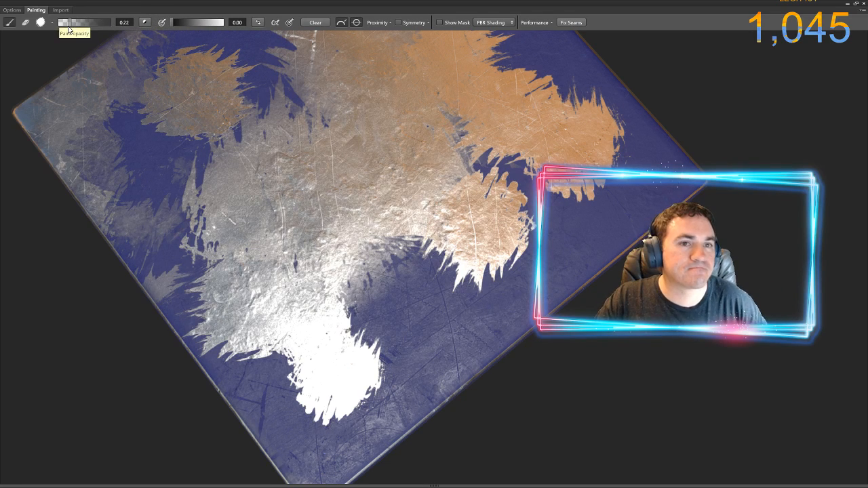
pyautogui.moveTo(415, 116)
pyautogui.mouseDown()
pyautogui.moveTo(397, 174)
pyautogui.moveTo(345, 156)
pyautogui.moveTo(297, 163)
pyautogui.moveTo(250, 234)
pyautogui.moveTo(252, 305)
pyautogui.moveTo(332, 312)
pyautogui.moveTo(347, 358)
pyautogui.moveTo(520, 120)
pyautogui.moveTo(503, 106)
pyautogui.moveTo(552, 145)
pyautogui.mouseUp()
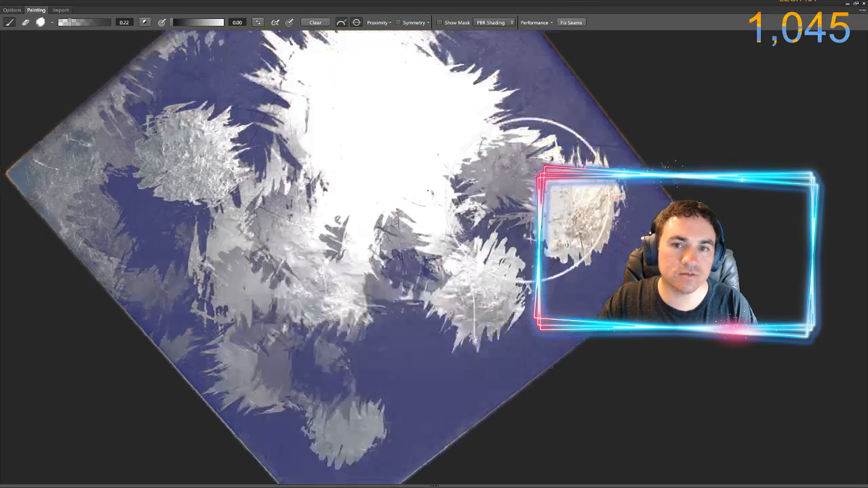
pyautogui.moveTo(533, 174)
pyautogui.mouseDown()
pyautogui.moveTo(462, 175)
pyautogui.moveTo(367, 120)
pyautogui.moveTo(416, 93)
pyautogui.moveTo(397, 167)
pyautogui.moveTo(301, 184)
pyautogui.moveTo(282, 142)
pyautogui.moveTo(341, 74)
pyautogui.moveTo(296, 198)
pyautogui.mouseUp()
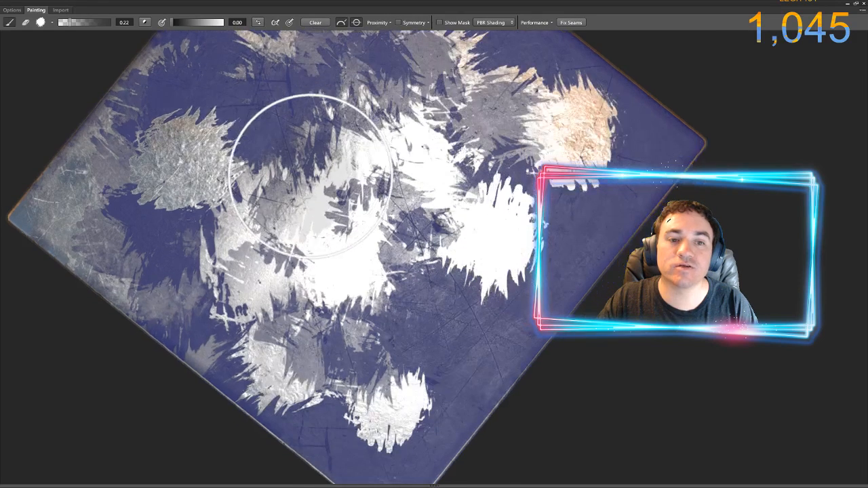
pyautogui.moveTo(305, 167)
pyautogui.mouseDown()
pyautogui.moveTo(179, 151)
pyautogui.moveTo(170, 174)
pyautogui.moveTo(129, 155)
pyautogui.moveTo(137, 271)
pyautogui.moveTo(86, 188)
pyautogui.moveTo(115, 177)
pyautogui.moveTo(231, 238)
pyautogui.moveTo(265, 203)
pyautogui.moveTo(378, 262)
pyautogui.moveTo(436, 194)
pyautogui.mouseUp()
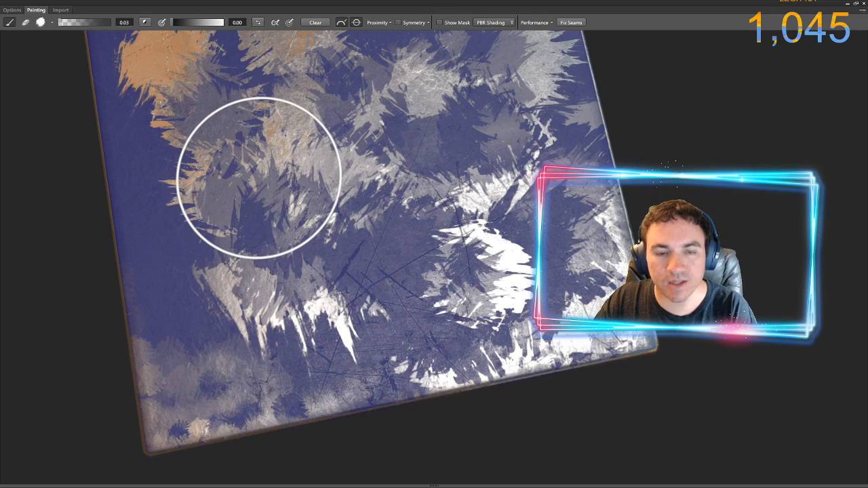
# Shrink the brush further, set its opacity to 1.00 and cut a solid spot out of the metal patch nearest the unworn corner
pyautogui.press('[')
pyautogui.press('[')
pyautogui.press('[')
pyautogui.press('[')
pyautogui.press('[')
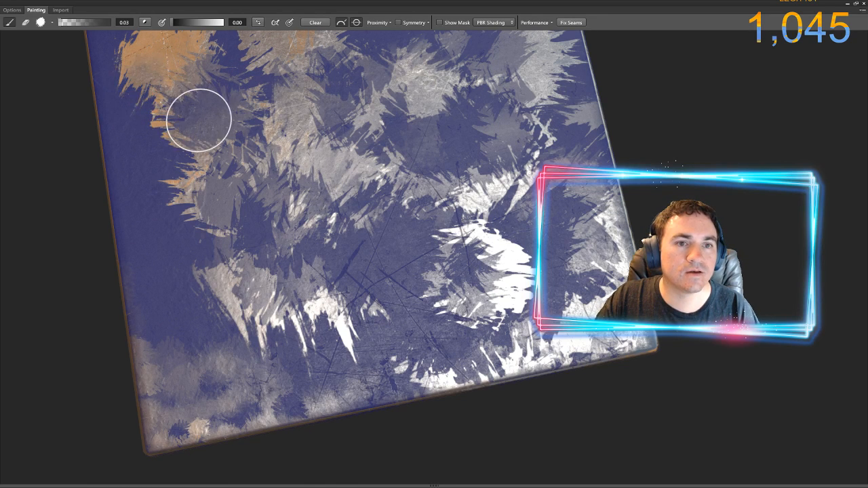
pyautogui.moveTo(198, 120)
pyautogui.keyDown('alt'); pyautogui.mouseDown()
pyautogui.moveTo(212, 147)
pyautogui.moveTo(226, 127)
pyautogui.mouseUp(); pyautogui.keyUp('alt')
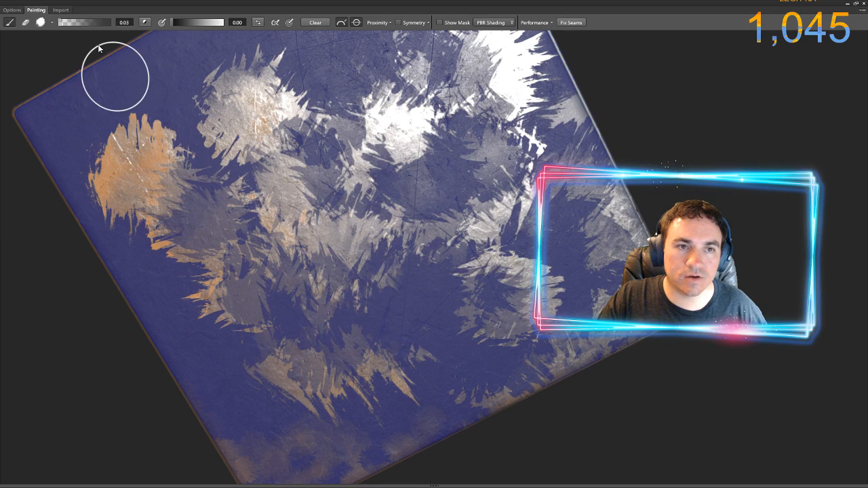
pyautogui.moveTo(87, 24); pyautogui.dragTo(111, 23)
pyautogui.click(141, 167)
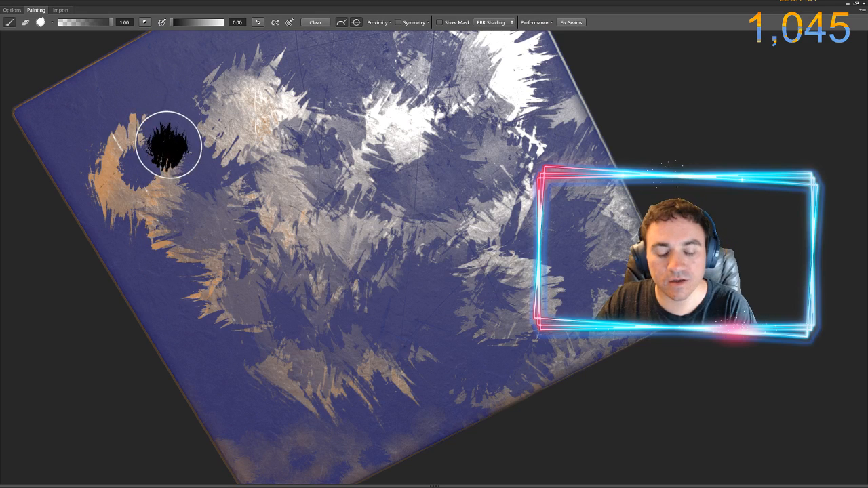
# Enlarge the brush and remove larger areas from the metal patches along the face's upper part at full opacity
pyautogui.press(']')
pyautogui.press(']')
pyautogui.press(']')
pyautogui.press(']')
pyautogui.press(']')
pyautogui.press(']')
pyautogui.click(223, 125)
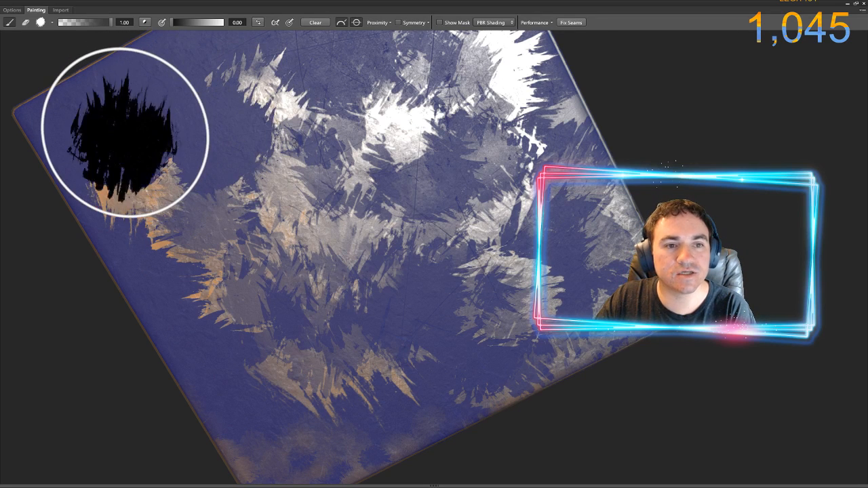
pyautogui.click(381, 108)
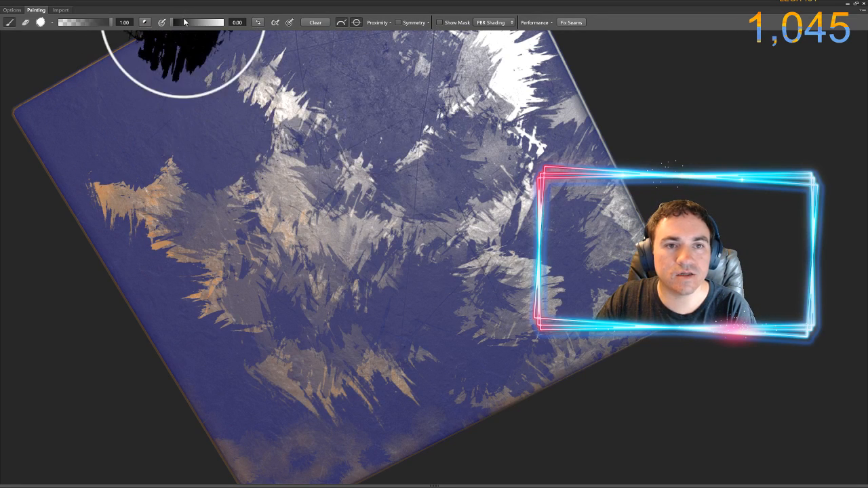
# Set the grayscale to 1.00, shrink the brush and paint two solid metal patches on the upper part of the face
pyautogui.moveTo(184, 23); pyautogui.dragTo(224, 22)
pyautogui.moveTo(217, 42)
pyautogui.mouseDown()
pyautogui.moveTo(228, 38)
pyautogui.moveTo(233, 126)
pyautogui.moveTo(295, 170)
pyautogui.mouseUp()
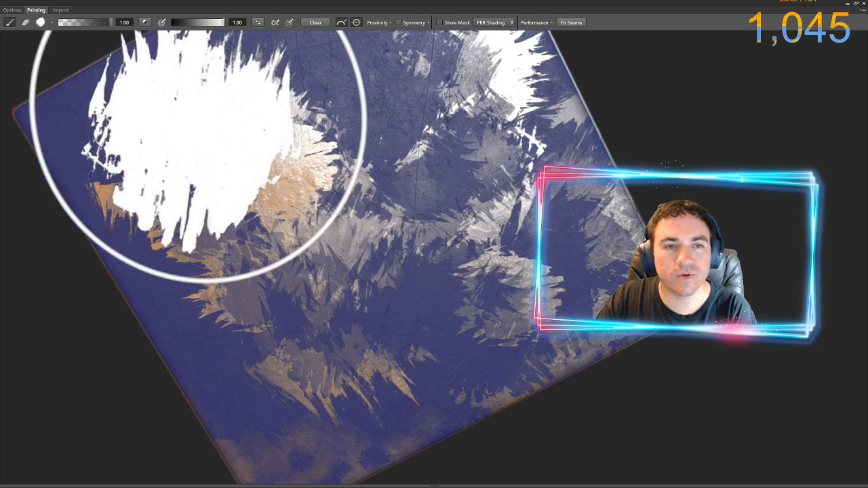
pyautogui.press('[')
pyautogui.press('[')
pyautogui.press('[')
pyautogui.click(386, 100)
pyautogui.hotkey('ctrl', 'z')
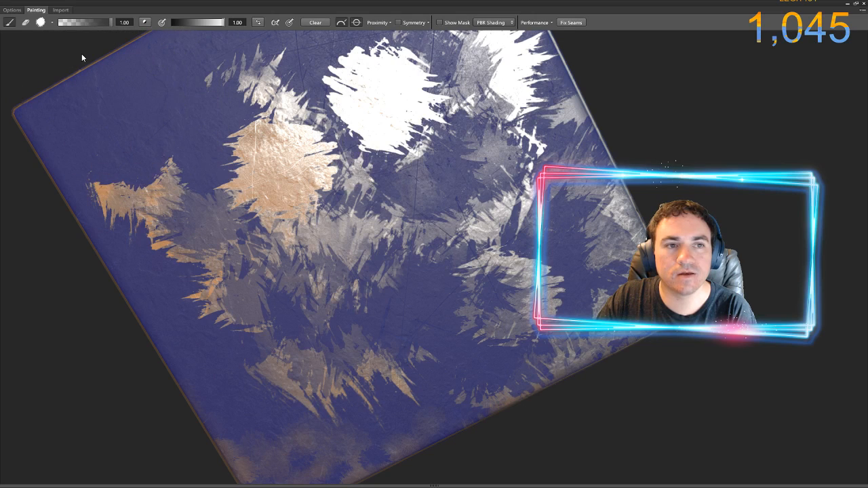
# Break up the two solid metal patches with overlapping strokes at opacity 0.13 and grayscale 0.00
pyautogui.moveTo(85, 27); pyautogui.dragTo(66, 26)
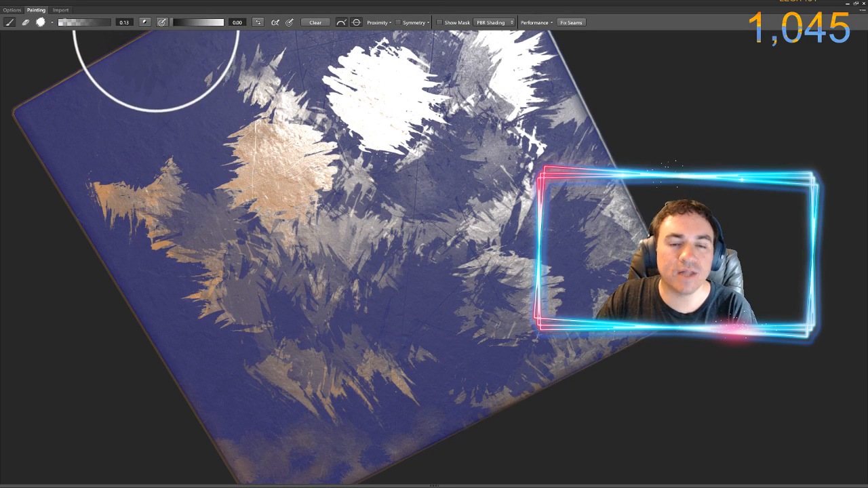
pyautogui.click(390, 116)
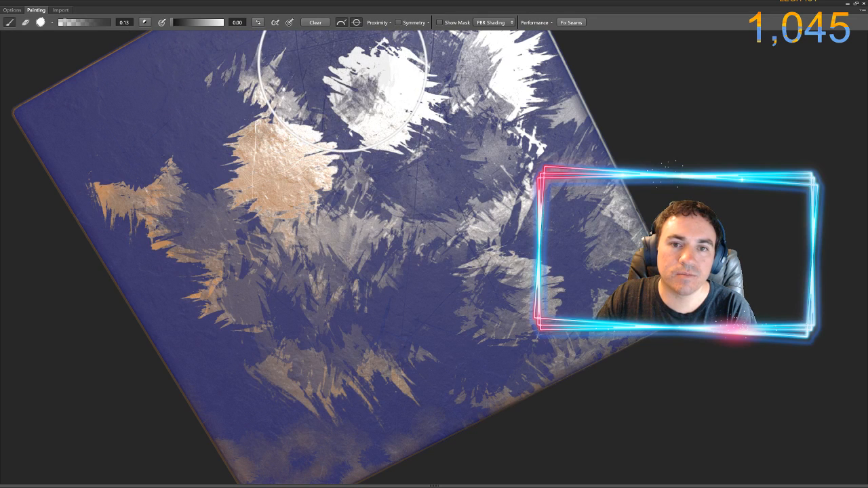
pyautogui.moveTo(342, 68)
pyautogui.mouseDown()
pyautogui.moveTo(400, 91)
pyautogui.moveTo(293, 143)
pyautogui.moveTo(285, 204)
pyautogui.moveTo(311, 153)
pyautogui.moveTo(285, 120)
pyautogui.moveTo(291, 213)
pyautogui.moveTo(436, 258)
pyautogui.moveTo(495, 112)
pyautogui.moveTo(522, 143)
pyautogui.mouseUp()
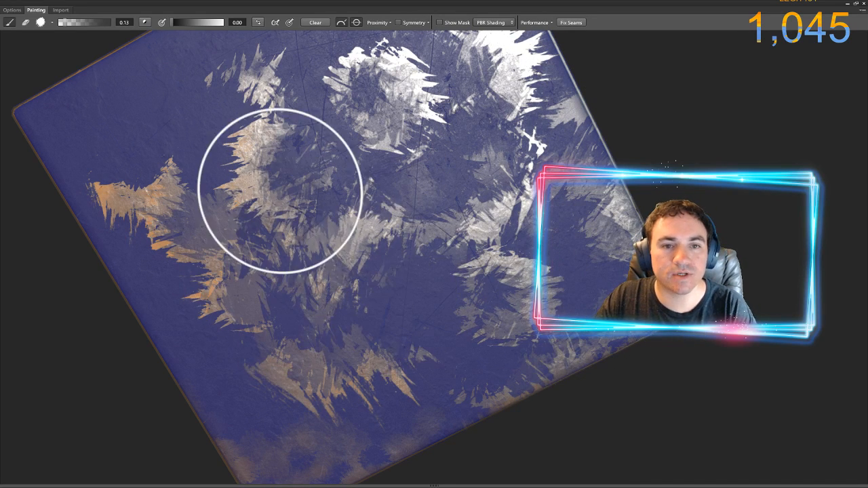
# On the face with metal wear only along its upper part, paint faint metal strokes across the centre at grayscale 1.00 and opacity 0.13
pyautogui.moveTo(442, 272)
pyautogui.keyDown('alt'); pyautogui.mouseDown()
pyautogui.moveTo(407, 233)
pyautogui.moveTo(378, 111)
pyautogui.moveTo(395, 155)
pyautogui.moveTo(401, 130)
pyautogui.moveTo(386, 178)
pyautogui.moveTo(462, 192)
pyautogui.moveTo(508, 226)
pyautogui.moveTo(535, 204)
pyautogui.moveTo(651, 224)
pyautogui.moveTo(468, 213)
pyautogui.moveTo(565, 232)
pyautogui.moveTo(523, 213)
pyautogui.moveTo(447, 200)
pyautogui.moveTo(443, 170)
pyautogui.mouseUp(); pyautogui.keyUp('alt')
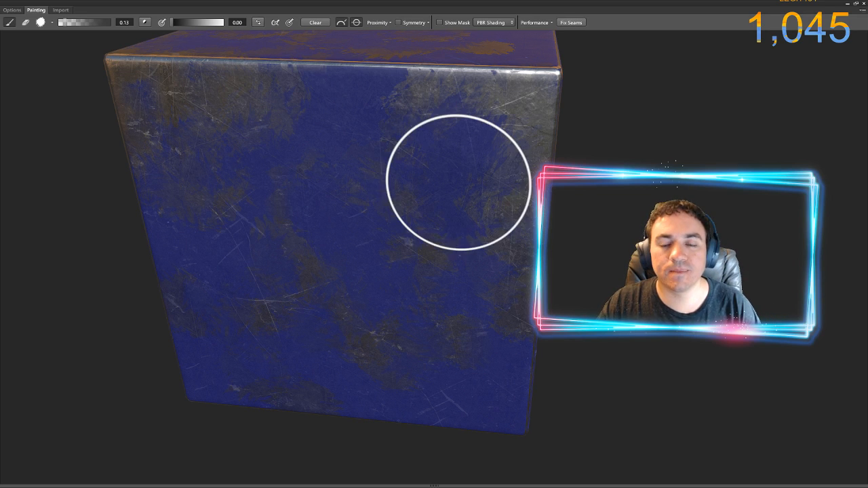
pyautogui.keyDown('alt'); pyautogui.moveTo(429, 194); pyautogui.dragTo(465, 176); pyautogui.keyUp('alt')
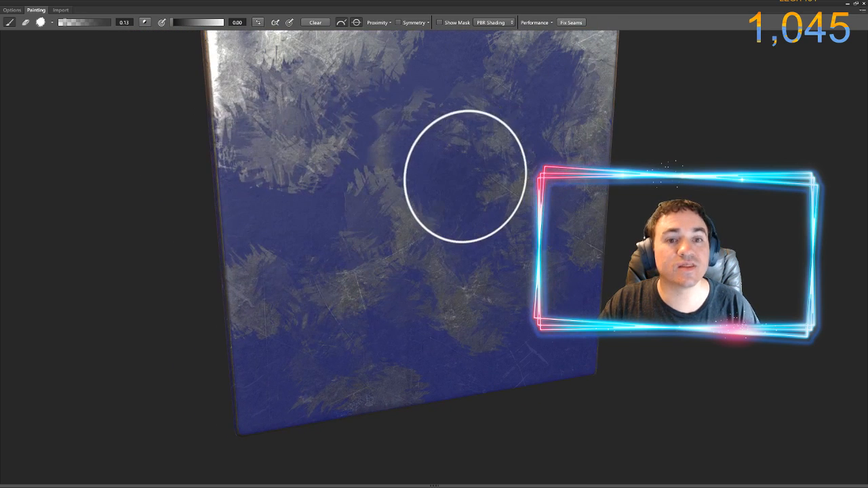
pyautogui.scroll(-2, 327, 126)
pyautogui.keyDown('alt'); pyautogui.moveTo(327, 126); pyautogui.dragTo(343, 201, button='middle'); pyautogui.keyUp('alt')
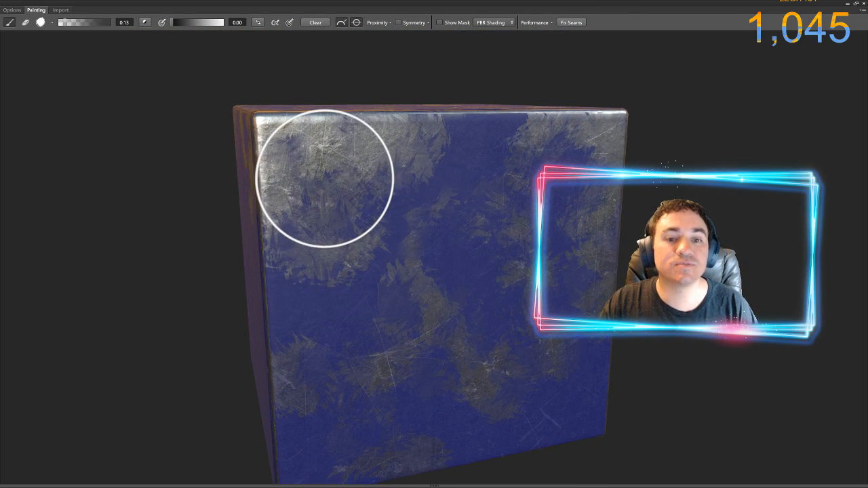
pyautogui.moveTo(325, 183)
pyautogui.keyDown('alt'); pyautogui.mouseDown()
pyautogui.moveTo(321, 222)
pyautogui.moveTo(373, 194)
pyautogui.moveTo(449, 188)
pyautogui.moveTo(442, 171)
pyautogui.moveTo(434, 177)
pyautogui.mouseUp(); pyautogui.keyUp('alt')
pyautogui.scroll(2, 442, 170)
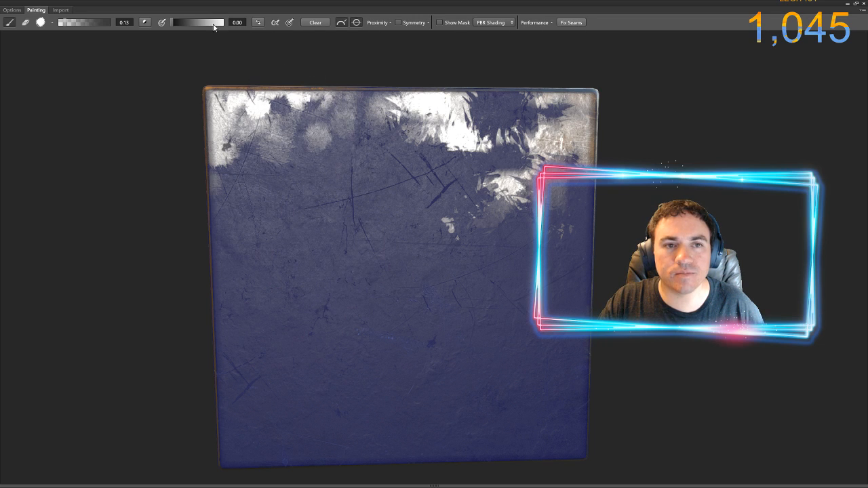
pyautogui.click(288, 224)
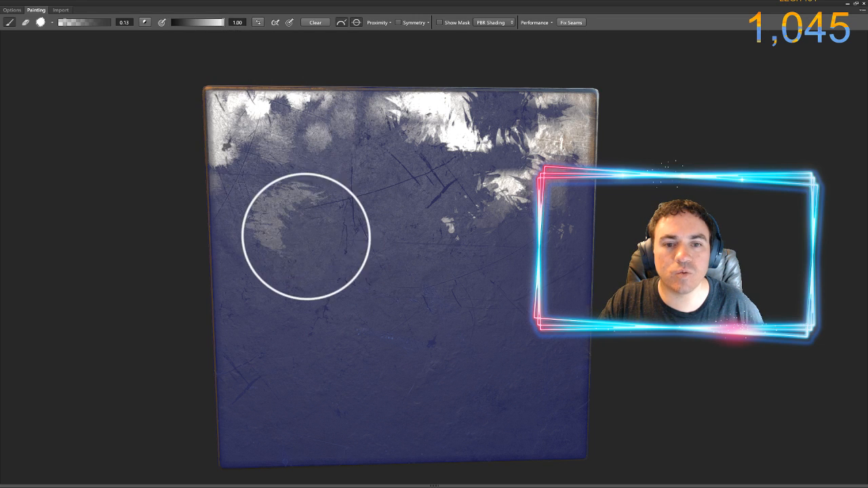
pyautogui.click(358, 322)
pyautogui.click(442, 268)
pyautogui.moveTo(413, 201)
pyautogui.mouseDown()
pyautogui.moveTo(356, 224)
pyautogui.moveTo(434, 302)
pyautogui.moveTo(395, 364)
pyautogui.moveTo(331, 238)
pyautogui.moveTo(315, 349)
pyautogui.mouseUp()
# Enlarge the brush and spread the faint metal wear over the rest of the face with overlapping strokes
pyautogui.press(']')
pyautogui.press(']')
pyautogui.click(370, 318)
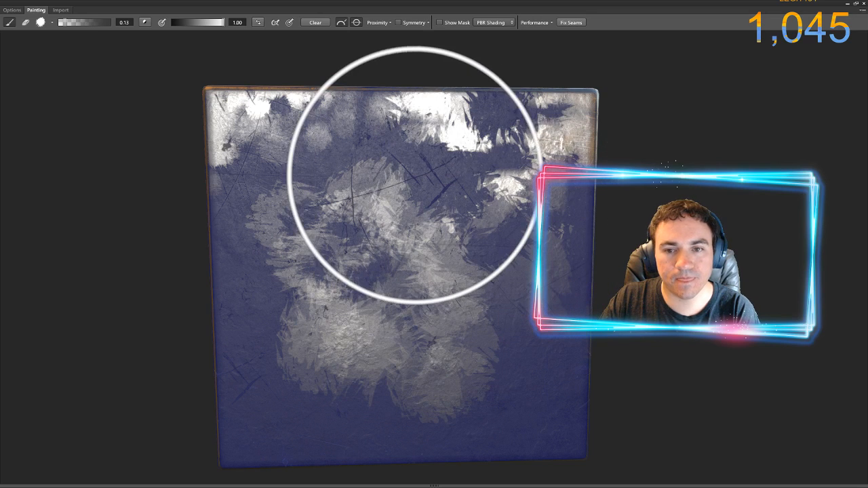
pyautogui.moveTo(302, 192)
pyautogui.mouseDown()
pyautogui.moveTo(326, 236)
pyautogui.moveTo(320, 179)
pyautogui.moveTo(294, 167)
pyautogui.mouseUp()
pyautogui.moveTo(468, 190)
pyautogui.mouseDown()
pyautogui.moveTo(450, 298)
pyautogui.moveTo(343, 376)
pyautogui.moveTo(284, 378)
pyautogui.moveTo(489, 379)
pyautogui.mouseUp()
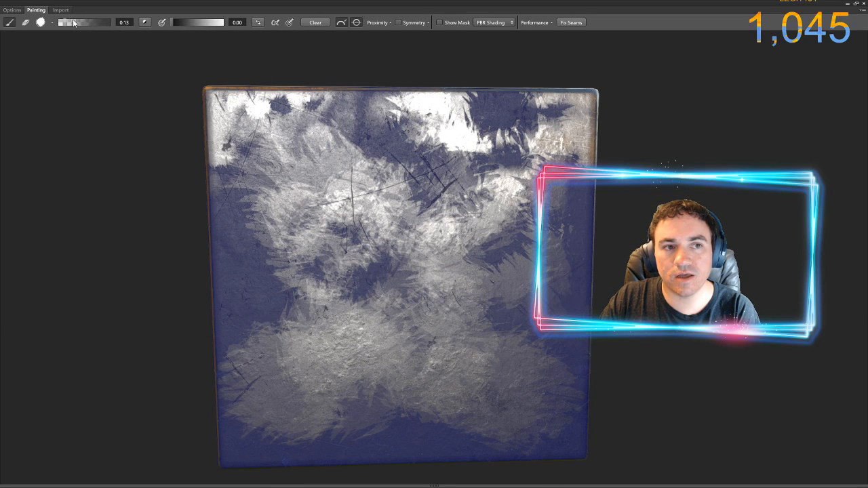
# Carve large areas out of this face's metal wear at grayscale 0.00 and opacity 0.37, and fade the remains at opacity 0.03
pyautogui.click(78, 24)
pyautogui.moveTo(366, 204)
pyautogui.mouseDown()
pyautogui.moveTo(459, 310)
pyautogui.moveTo(345, 369)
pyautogui.moveTo(283, 188)
pyautogui.moveTo(484, 387)
pyautogui.moveTo(258, 368)
pyautogui.moveTo(263, 311)
pyautogui.mouseUp()
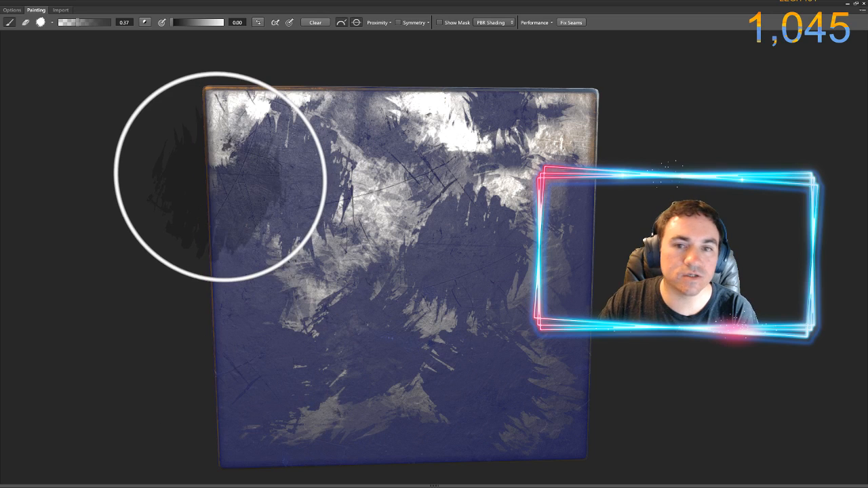
pyautogui.moveTo(65, 22); pyautogui.dragTo(60, 24)
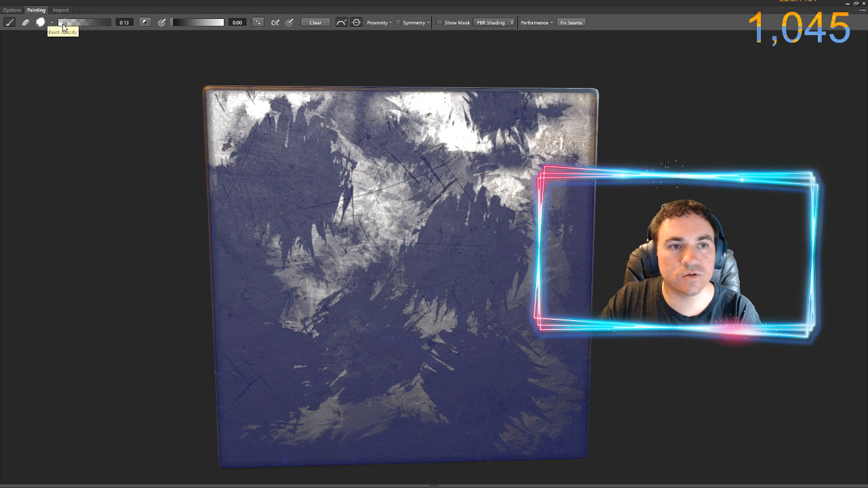
pyautogui.moveTo(339, 285)
pyautogui.mouseDown()
pyautogui.moveTo(352, 251)
pyautogui.moveTo(287, 242)
pyautogui.mouseUp()
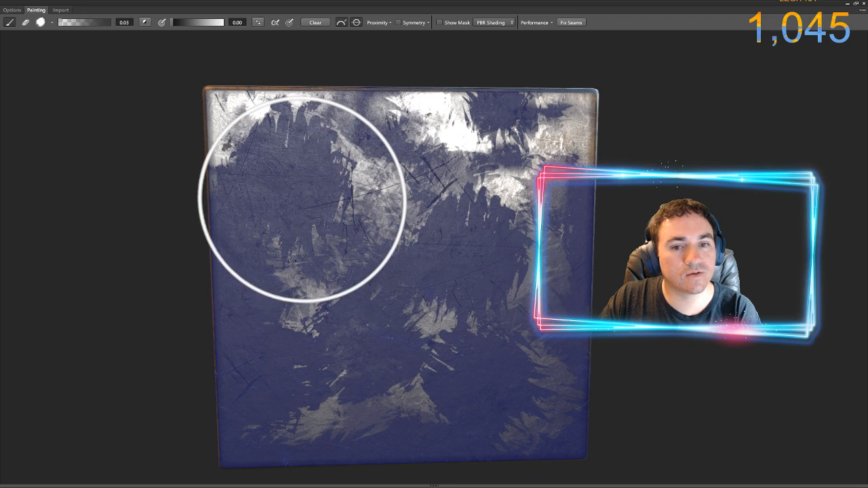
pyautogui.moveTo(488, 178); pyautogui.dragTo(486, 166)
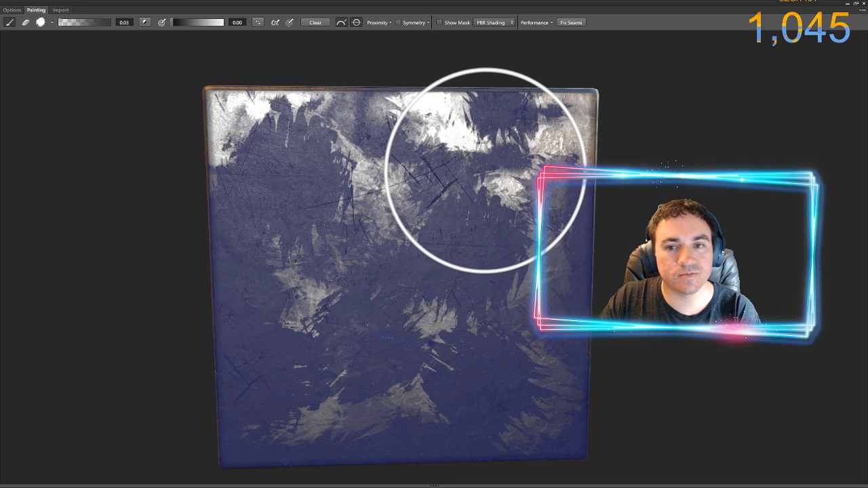
# Build up soft metal wear on an unpainted face at grayscale 1.00 and opacity 0.03, and add a large solid patch at opacity 1.00
pyautogui.moveTo(661, 345); pyautogui.dragTo(766, 322)
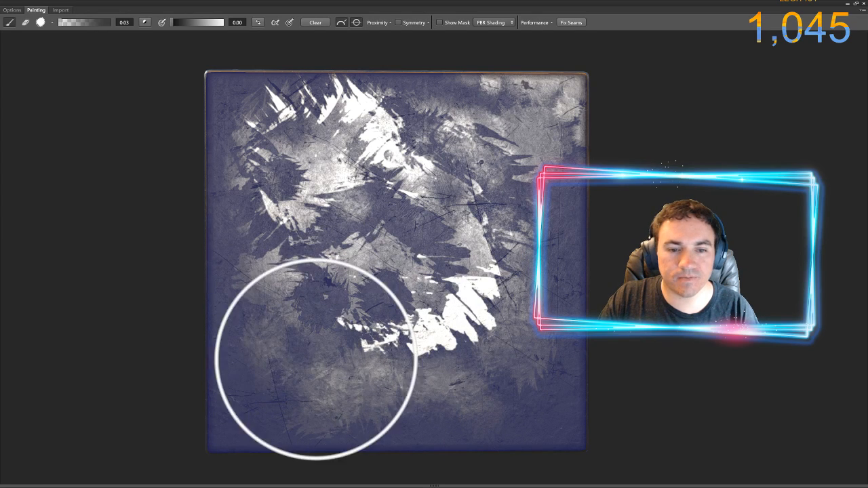
pyautogui.moveTo(224, 339)
pyautogui.keyDown('alt'); pyautogui.mouseDown()
pyautogui.moveTo(291, 291)
pyautogui.moveTo(343, 308)
pyautogui.moveTo(342, 428)
pyautogui.moveTo(345, 252)
pyautogui.moveTo(420, 229)
pyautogui.moveTo(508, 135)
pyautogui.moveTo(322, 268)
pyautogui.moveTo(326, 120)
pyautogui.moveTo(324, 130)
pyautogui.mouseUp(); pyautogui.keyUp('alt')
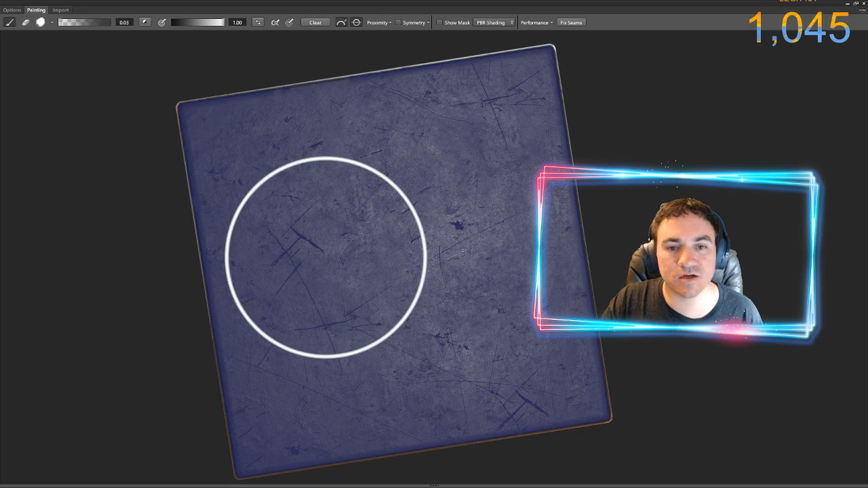
pyautogui.moveTo(409, 230)
pyautogui.mouseDown()
pyautogui.moveTo(416, 227)
pyautogui.moveTo(323, 206)
pyautogui.moveTo(403, 196)
pyautogui.moveTo(458, 201)
pyautogui.moveTo(440, 310)
pyautogui.moveTo(481, 314)
pyautogui.moveTo(506, 287)
pyautogui.moveTo(491, 142)
pyautogui.moveTo(421, 129)
pyautogui.moveTo(287, 151)
pyautogui.moveTo(320, 326)
pyautogui.moveTo(306, 369)
pyautogui.moveTo(403, 330)
pyautogui.moveTo(257, 152)
pyautogui.mouseUp()
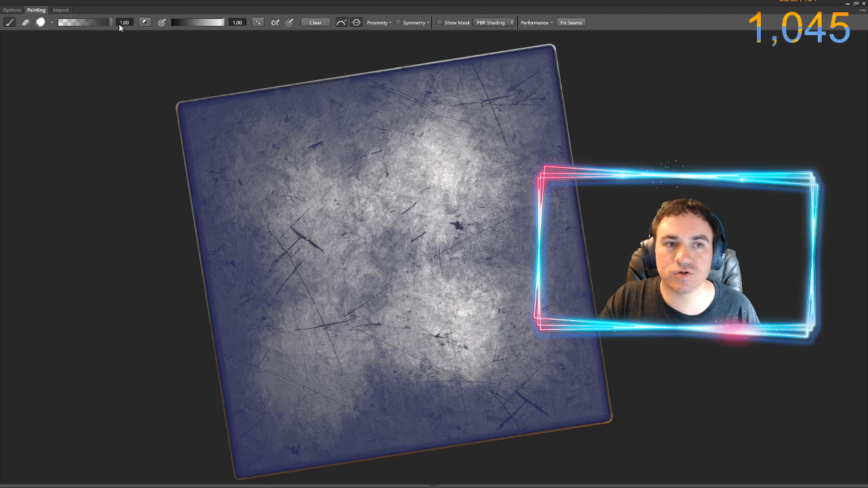
pyautogui.moveTo(292, 224)
pyautogui.mouseDown()
pyautogui.moveTo(310, 252)
pyautogui.moveTo(321, 237)
pyautogui.moveTo(423, 333)
pyautogui.moveTo(463, 268)
pyautogui.moveTo(465, 143)
pyautogui.moveTo(436, 213)
pyautogui.moveTo(377, 158)
pyautogui.moveTo(394, 182)
pyautogui.mouseUp()
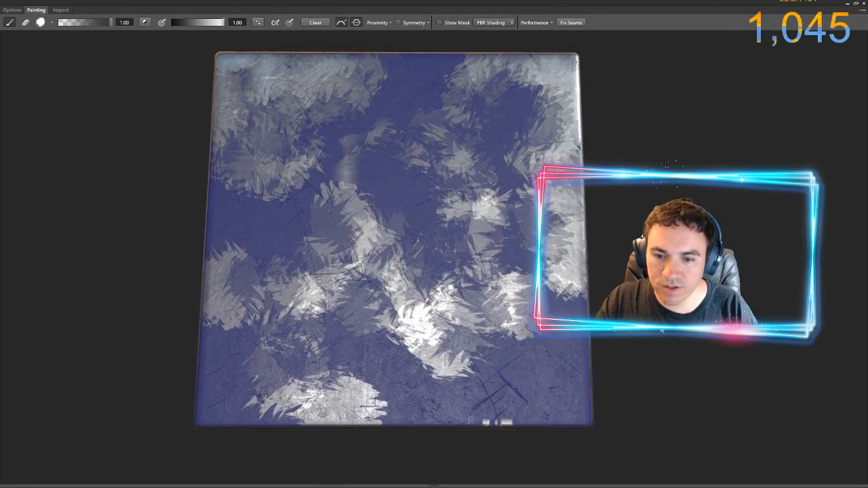
# Set the grayscale to 0.00, shrink the brush and remove the metal overspill along the neighbouring face's lower edge at full opacity
pyautogui.moveTo(662, 331)
pyautogui.keyDown('alt'); pyautogui.mouseDown()
pyautogui.moveTo(648, 264)
pyautogui.moveTo(621, 237)
pyautogui.mouseUp(); pyautogui.keyUp('alt')
pyautogui.scroll(-3, 614, 251)
pyautogui.scroll(6, 590, 249)
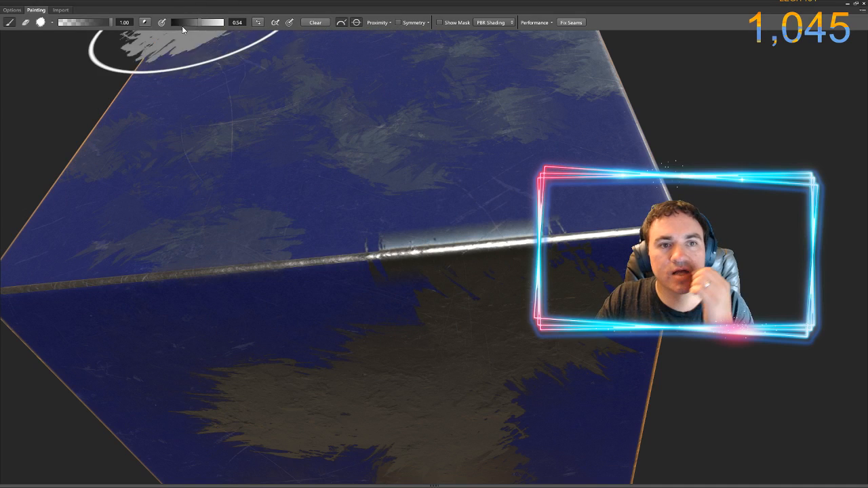
pyautogui.moveTo(182, 29); pyautogui.dragTo(162, 32)
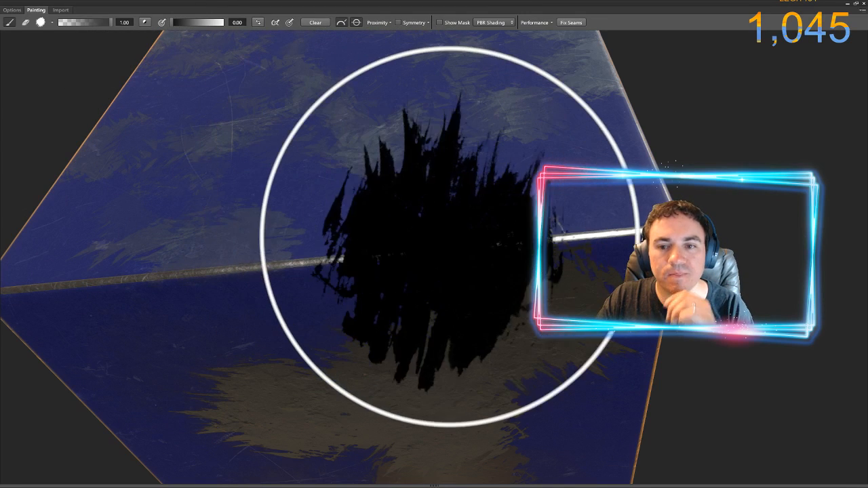
pyautogui.moveTo(567, 221)
pyautogui.keyDown('alt'); pyautogui.mouseDown()
pyautogui.moveTo(578, 305)
pyautogui.moveTo(568, 331)
pyautogui.mouseUp(); pyautogui.keyUp('alt')
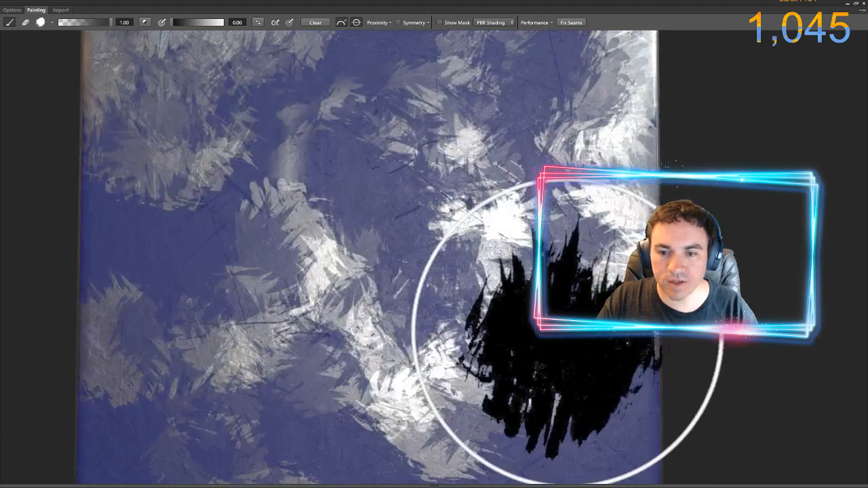
pyautogui.moveTo(568, 331)
pyautogui.mouseDown(button='middle')
pyautogui.moveTo(524, 260)
pyautogui.moveTo(524, 202)
pyautogui.mouseUp(button='middle')
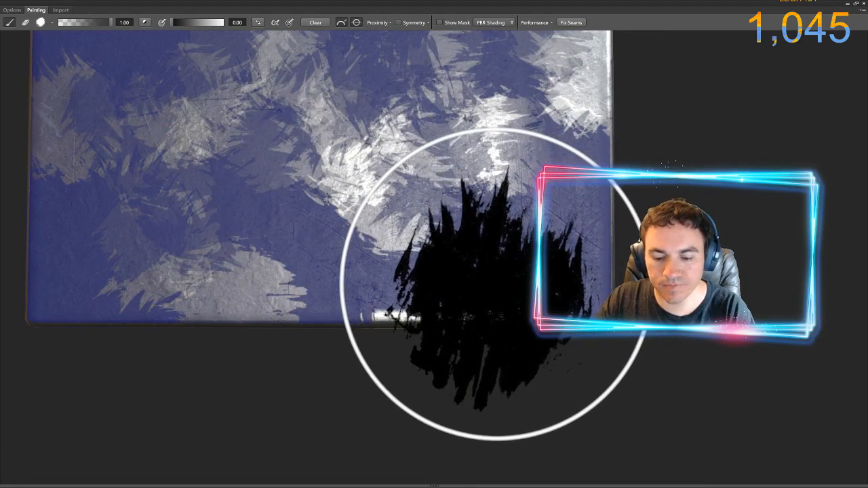
pyautogui.press('[')
pyautogui.press('[')
pyautogui.press('[')
pyautogui.press('[')
pyautogui.moveTo(497, 309); pyautogui.dragTo(479, 305)
pyautogui.moveTo(415, 300); pyautogui.dragTo(422, 291)
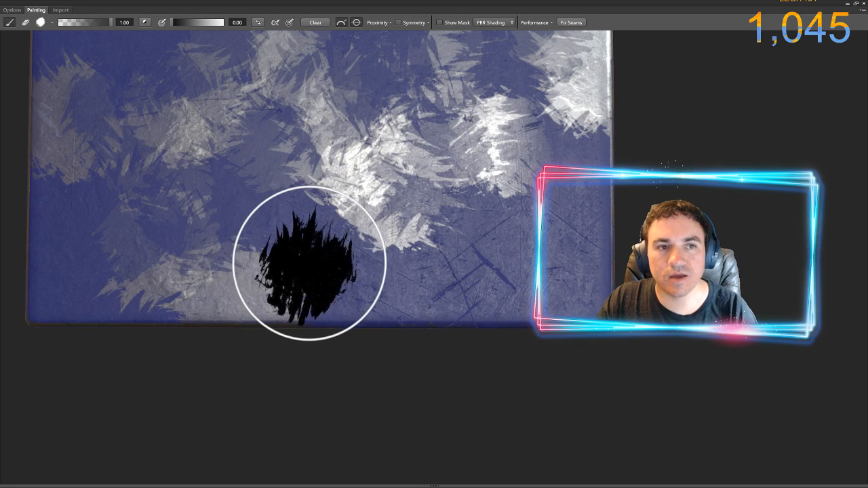
# Trim the large solid metal patch back from the shared edge on its own face at full opacity
pyautogui.moveTo(391, 276)
pyautogui.keyDown('alt'); pyautogui.mouseDown()
pyautogui.moveTo(366, 137)
pyautogui.moveTo(366, 306)
pyautogui.moveTo(353, 289)
pyautogui.mouseUp(); pyautogui.keyUp('alt')
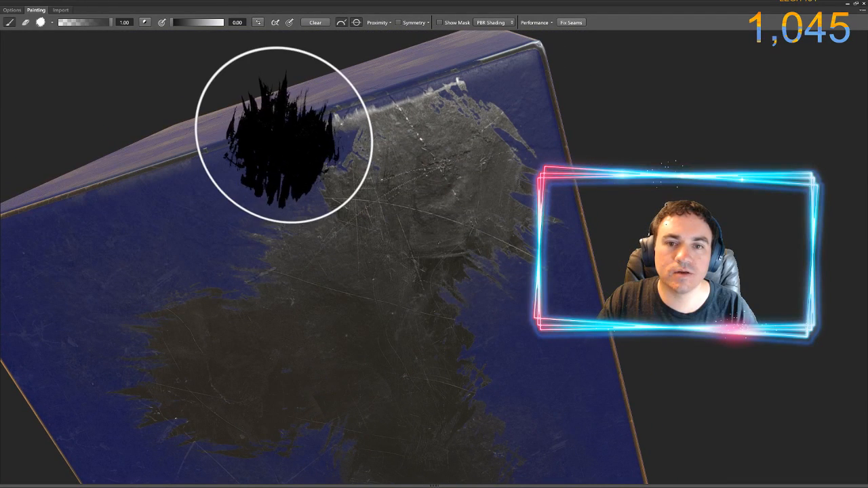
pyautogui.moveTo(285, 136)
pyautogui.mouseDown()
pyautogui.moveTo(320, 118)
pyautogui.moveTo(457, 92)
pyautogui.mouseUp()
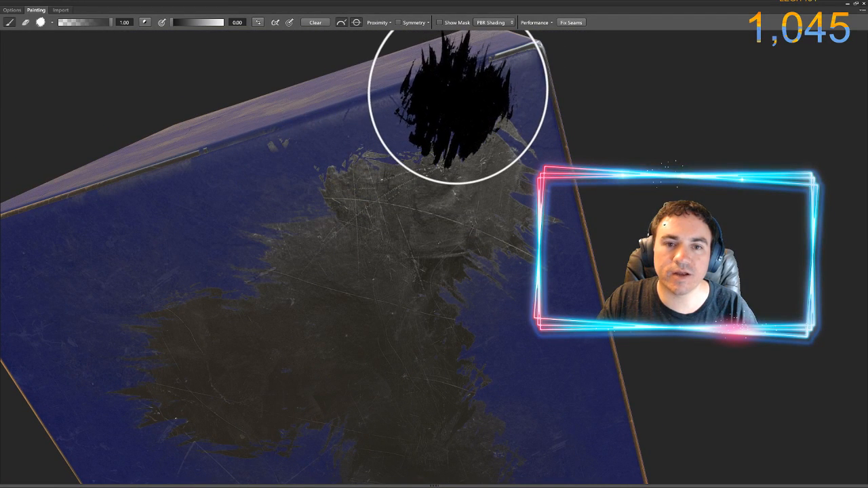
pyautogui.click(283, 141)
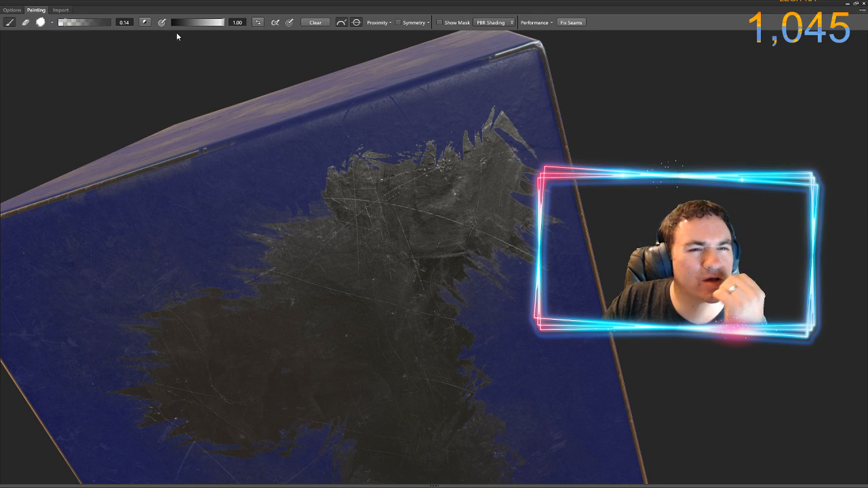
# Fade the interior of the large metal patch with overlapping strokes at grayscale 0.43 and opacity 0.14
pyautogui.click(206, 21)
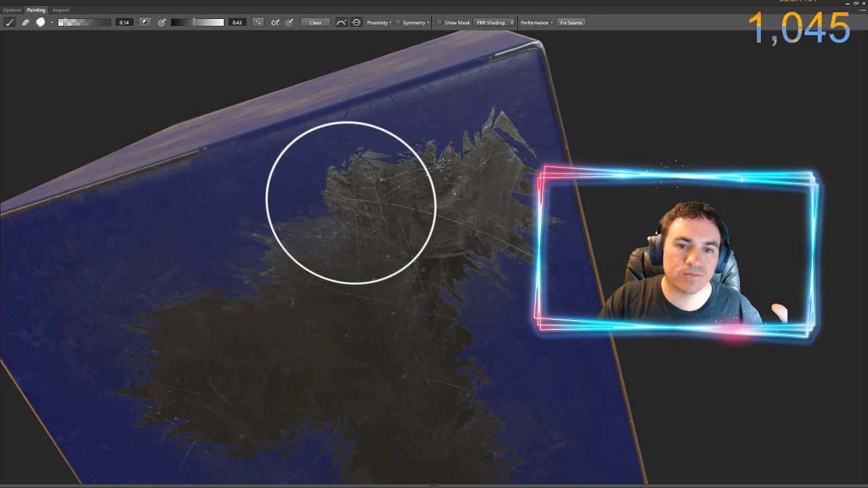
pyautogui.moveTo(350, 203)
pyautogui.mouseDown()
pyautogui.moveTo(371, 192)
pyautogui.moveTo(313, 212)
pyautogui.mouseUp()
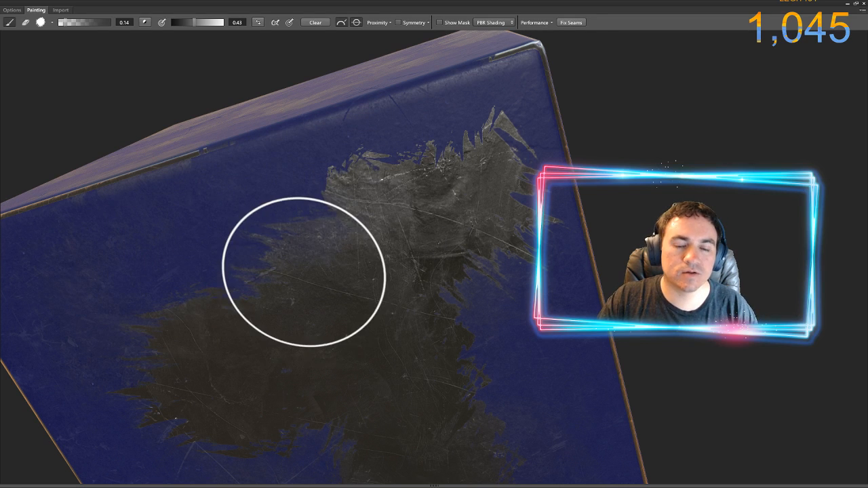
pyautogui.keyDown('alt'); pyautogui.moveTo(303, 272); pyautogui.dragTo(318, 258); pyautogui.keyUp('alt')
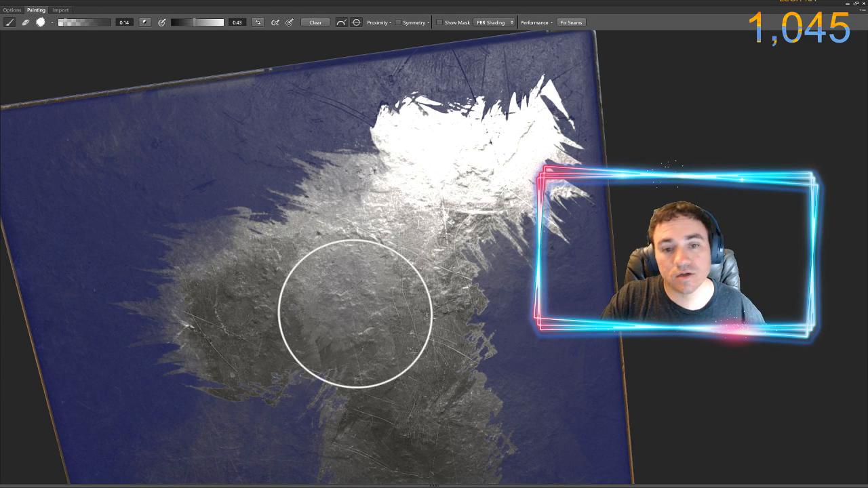
pyautogui.moveTo(355, 313)
pyautogui.mouseDown()
pyautogui.moveTo(343, 287)
pyautogui.moveTo(285, 316)
pyautogui.moveTo(325, 260)
pyautogui.moveTo(414, 231)
pyautogui.moveTo(455, 319)
pyautogui.moveTo(434, 318)
pyautogui.moveTo(434, 283)
pyautogui.moveTo(467, 316)
pyautogui.moveTo(416, 224)
pyautogui.moveTo(475, 261)
pyautogui.moveTo(500, 258)
pyautogui.moveTo(419, 244)
pyautogui.moveTo(469, 155)
pyautogui.moveTo(483, 158)
pyautogui.moveTo(472, 250)
pyautogui.mouseUp()
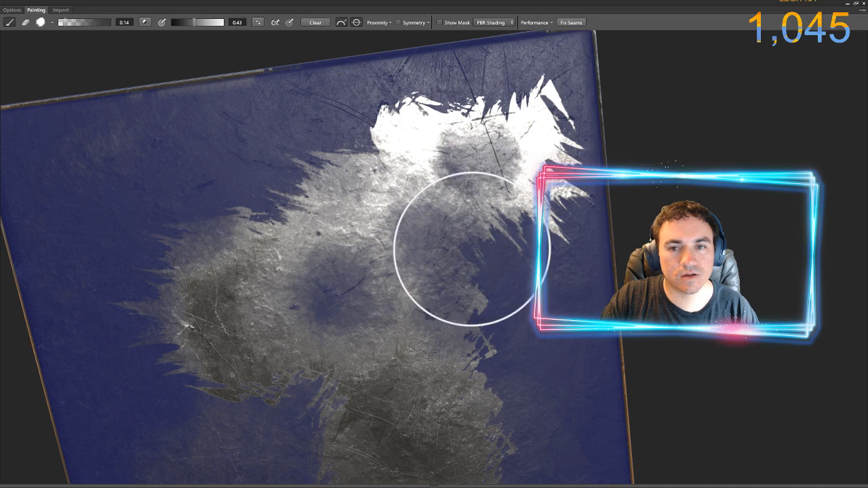
# Set the grayscale to 0.72 and paint soft metal wear around the solid patch and over its jagged side at opacity 0.14
pyautogui.moveTo(412, 398)
pyautogui.keyDown('alt'); pyautogui.mouseDown()
pyautogui.moveTo(397, 359)
pyautogui.moveTo(420, 380)
pyautogui.moveTo(437, 282)
pyautogui.mouseUp(); pyautogui.keyUp('alt')
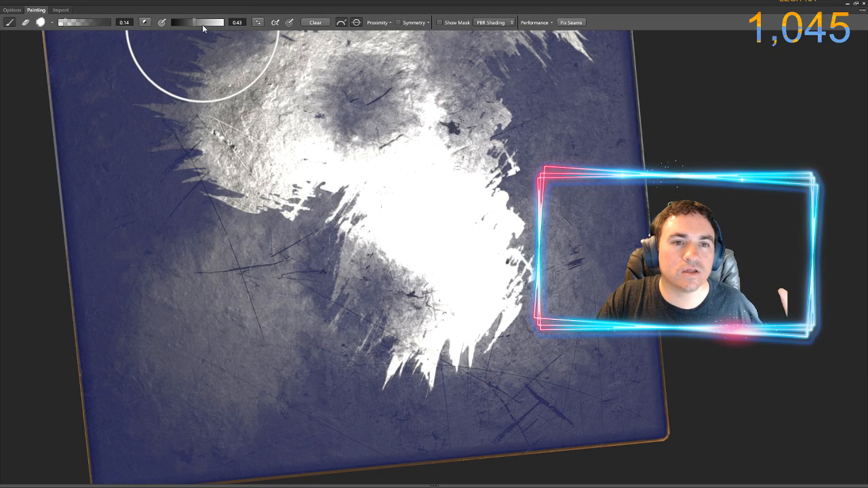
pyautogui.moveTo(202, 24); pyautogui.dragTo(209, 23)
pyautogui.moveTo(239, 259)
pyautogui.mouseDown()
pyautogui.moveTo(215, 223)
pyautogui.moveTo(145, 186)
pyautogui.moveTo(134, 102)
pyautogui.moveTo(446, 136)
pyautogui.moveTo(486, 184)
pyautogui.moveTo(551, 178)
pyautogui.moveTo(535, 97)
pyautogui.moveTo(552, 304)
pyautogui.moveTo(473, 405)
pyautogui.moveTo(219, 384)
pyautogui.moveTo(194, 364)
pyautogui.moveTo(188, 403)
pyautogui.moveTo(185, 364)
pyautogui.moveTo(250, 279)
pyautogui.moveTo(182, 276)
pyautogui.moveTo(161, 223)
pyautogui.moveTo(151, 120)
pyautogui.moveTo(159, 101)
pyautogui.moveTo(225, 138)
pyautogui.mouseUp()
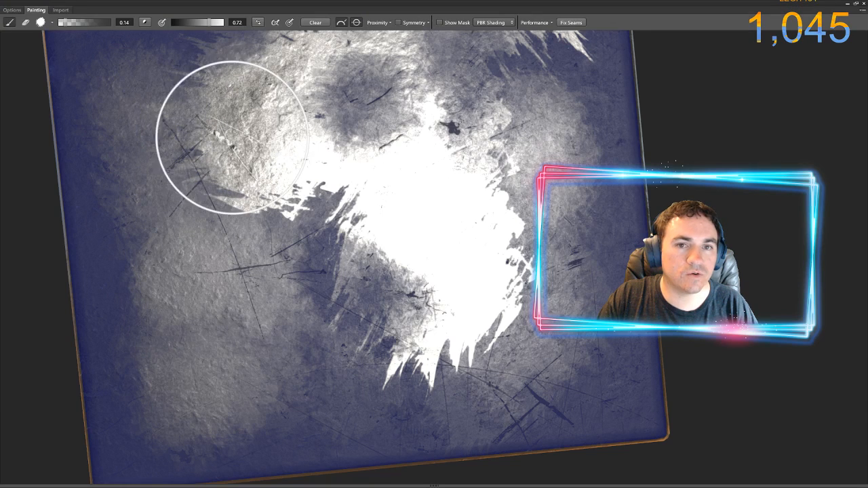
pyautogui.moveTo(320, 229); pyautogui.dragTo(294, 184)
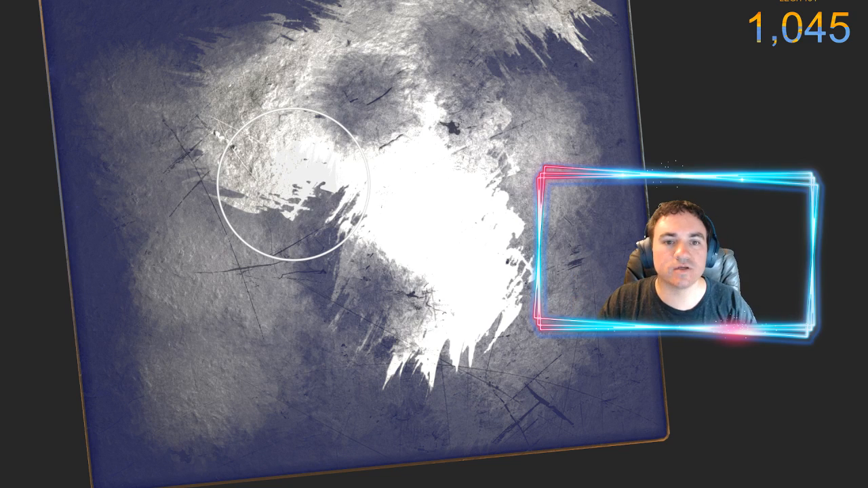
# Paint soft metal wear over the blue area beside the solid patch, towards the face's corner, at grayscale 0.72 and opacity 0.14
pyautogui.keyDown('alt'); pyautogui.moveTo(267, 177); pyautogui.dragTo(314, 242, button='middle'); pyautogui.keyUp('alt')
pyautogui.keyDown('alt'); pyautogui.moveTo(315, 242); pyautogui.dragTo(383, 316); pyautogui.keyUp('alt')
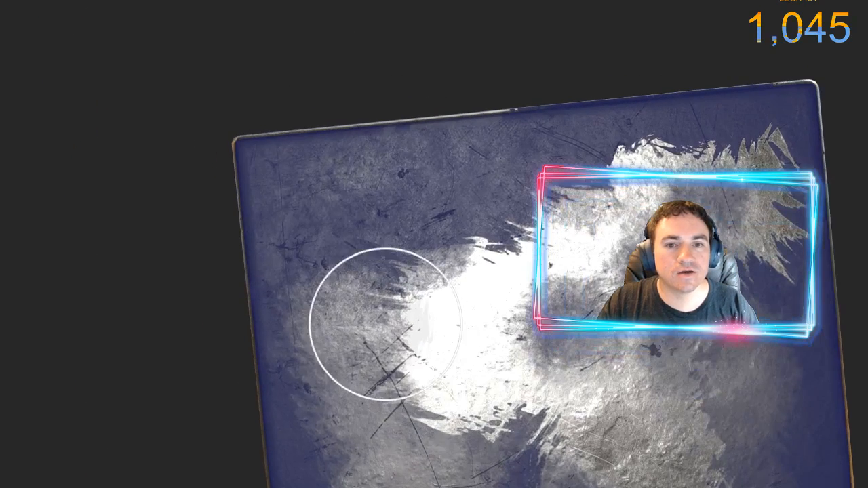
pyautogui.click(361, 216)
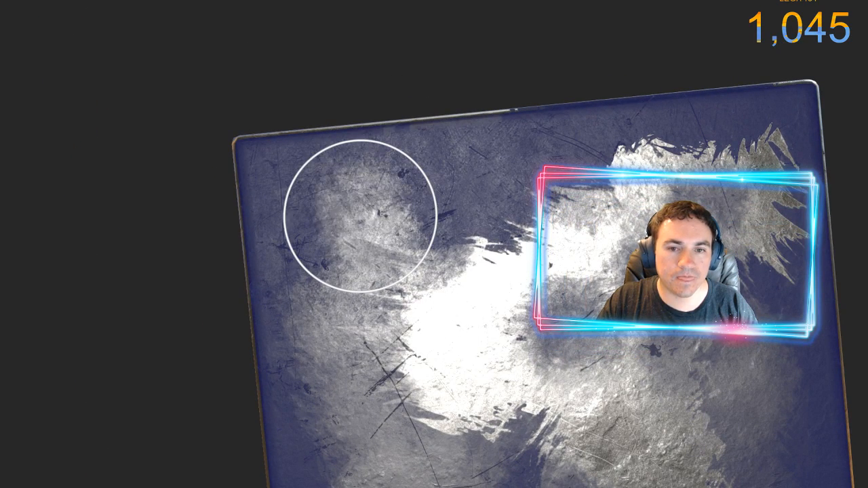
pyautogui.click(444, 239)
pyautogui.click(443, 239)
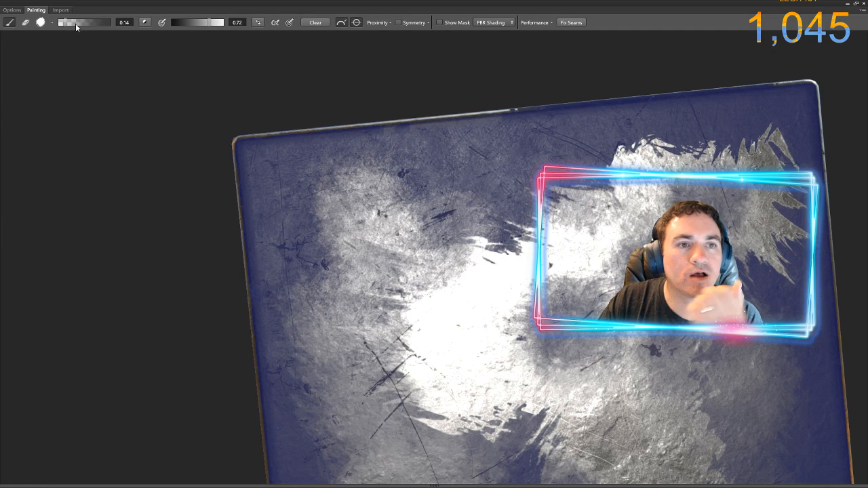
# Raise the brush opacity to 1.00 and stamp solid jagged metal onto the soft wear at grayscale 0.72
pyautogui.click(364, 249)
pyautogui.click(501, 314)
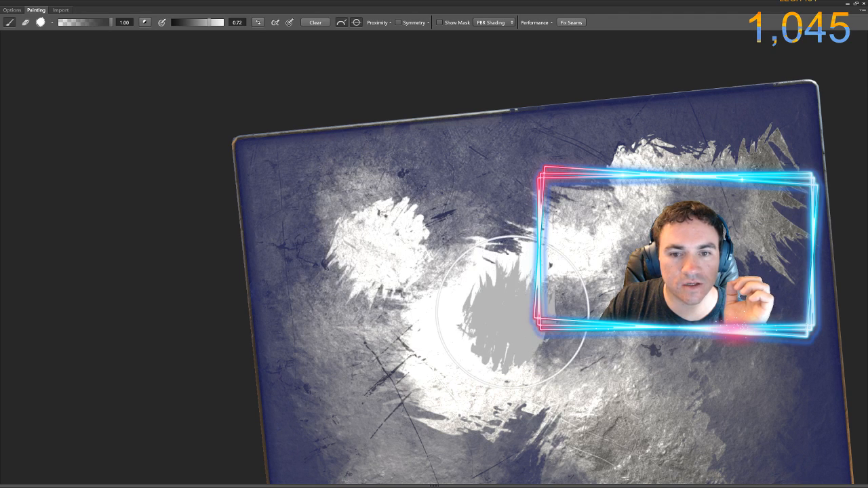
pyautogui.click(359, 190)
# Set the grayscale to 0.00 and cut jagged holes through the metal at full opacity, enlarging the brush for the broader areas
pyautogui.moveTo(202, 25); pyautogui.dragTo(136, 36)
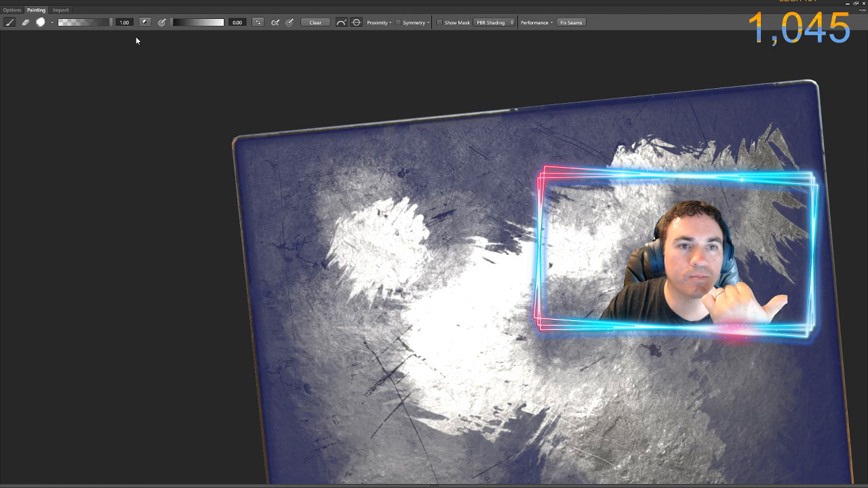
pyautogui.moveTo(353, 218)
pyautogui.mouseDown()
pyautogui.moveTo(416, 262)
pyautogui.moveTo(553, 317)
pyautogui.moveTo(585, 364)
pyautogui.moveTo(581, 249)
pyautogui.moveTo(552, 217)
pyautogui.moveTo(499, 328)
pyautogui.moveTo(452, 398)
pyautogui.moveTo(617, 362)
pyautogui.moveTo(542, 301)
pyautogui.mouseUp()
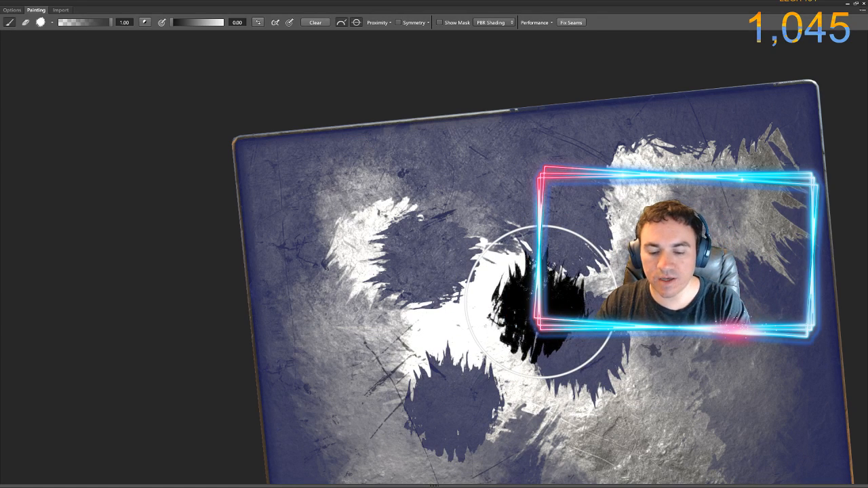
pyautogui.press(']')
pyautogui.scroll(3, 536, 234)
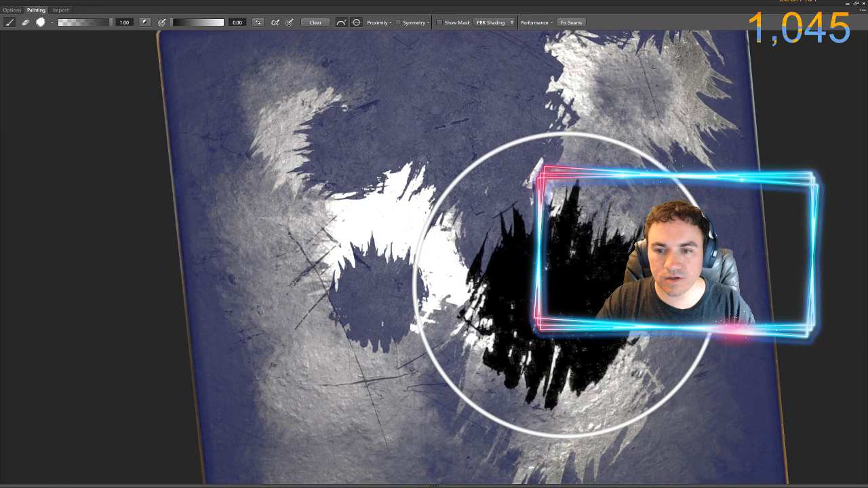
pyautogui.scroll(-3, 563, 285)
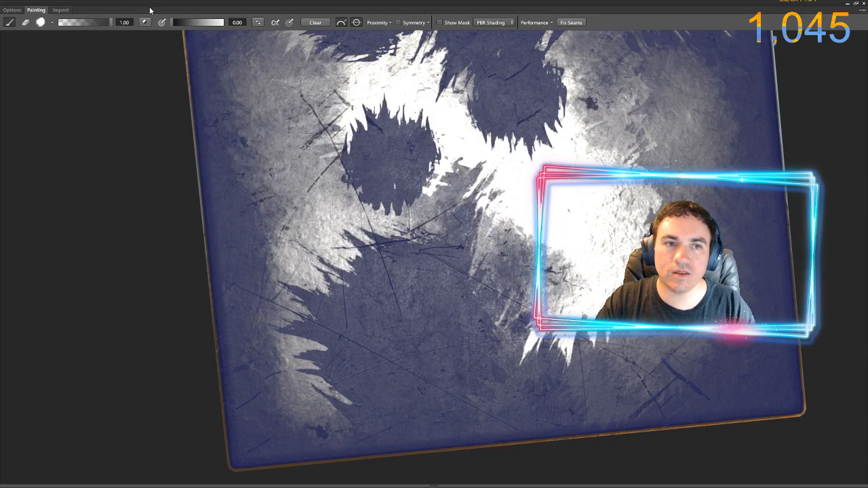
# Set the grayscale to 1.00 and paint bright metal across the cleared lower part of the face
pyautogui.moveTo(176, 24); pyautogui.dragTo(230, 24)
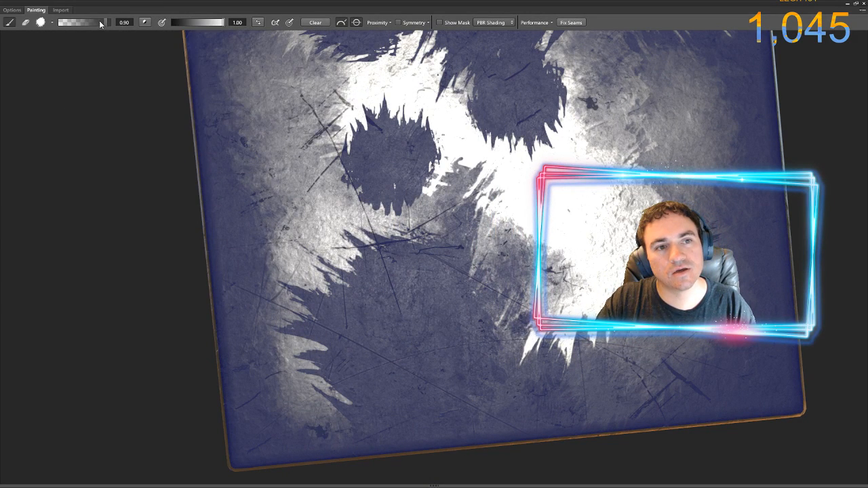
pyautogui.moveTo(420, 231)
pyautogui.mouseDown()
pyautogui.moveTo(504, 275)
pyautogui.moveTo(376, 284)
pyautogui.moveTo(465, 102)
pyautogui.moveTo(668, 102)
pyautogui.moveTo(456, 170)
pyautogui.mouseUp()
# Remove large jagged chunks of metal from the lower and middle areas of the face at grayscale 0.00 and opacity 1.00
pyautogui.moveTo(92, 22); pyautogui.dragTo(130, 24)
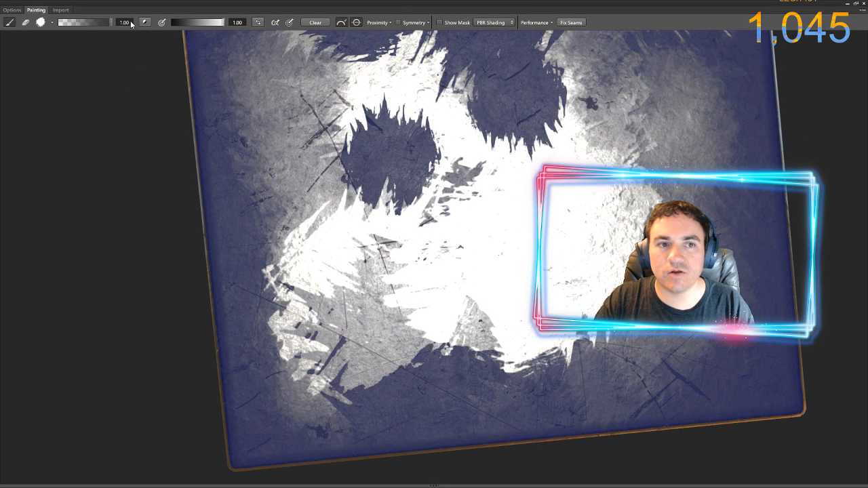
pyautogui.moveTo(190, 23); pyautogui.dragTo(165, 24)
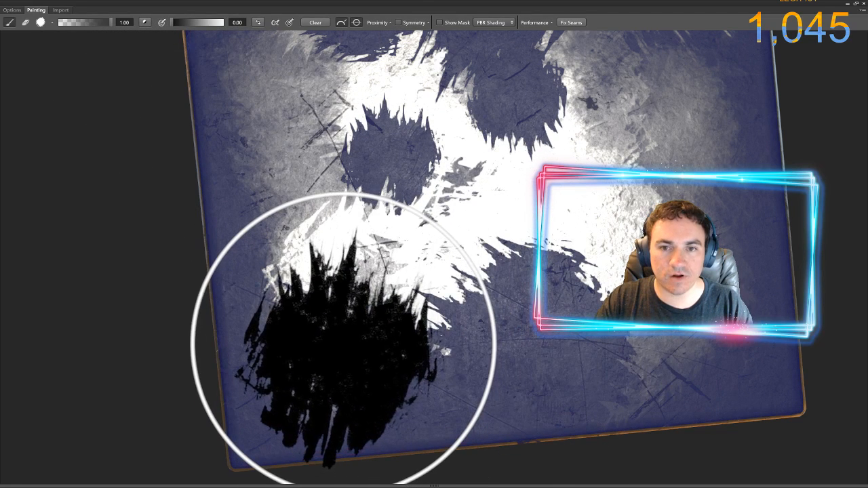
pyautogui.click(342, 340)
pyautogui.scroll(-3, 573, 137)
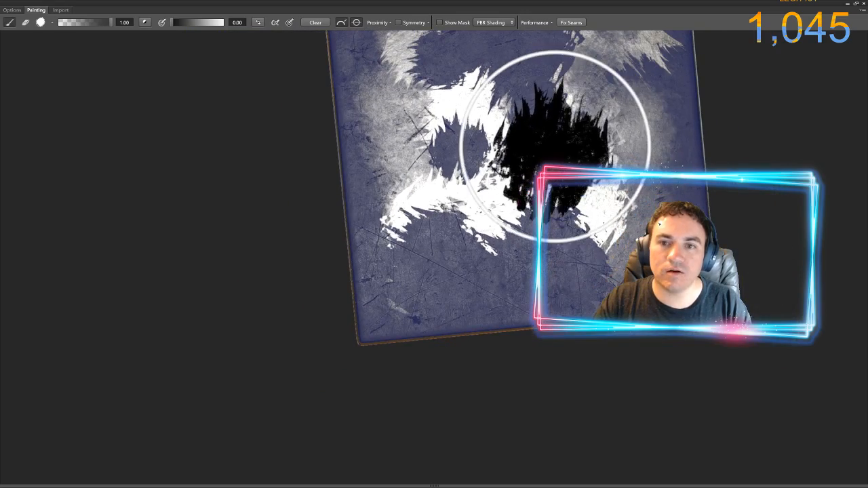
pyautogui.moveTo(556, 142)
pyautogui.keyDown('alt'); pyautogui.mouseDown(button='middle')
pyautogui.moveTo(492, 251)
pyautogui.moveTo(457, 270)
pyautogui.mouseUp(button='middle'); pyautogui.keyUp('alt')
pyautogui.moveTo(382, 271)
pyautogui.keyDown('alt'); pyautogui.mouseDown()
pyautogui.moveTo(399, 255)
pyautogui.moveTo(395, 194)
pyautogui.moveTo(380, 174)
pyautogui.moveTo(349, 203)
pyautogui.moveTo(369, 259)
pyautogui.moveTo(394, 253)
pyautogui.mouseUp(); pyautogui.keyUp('alt')
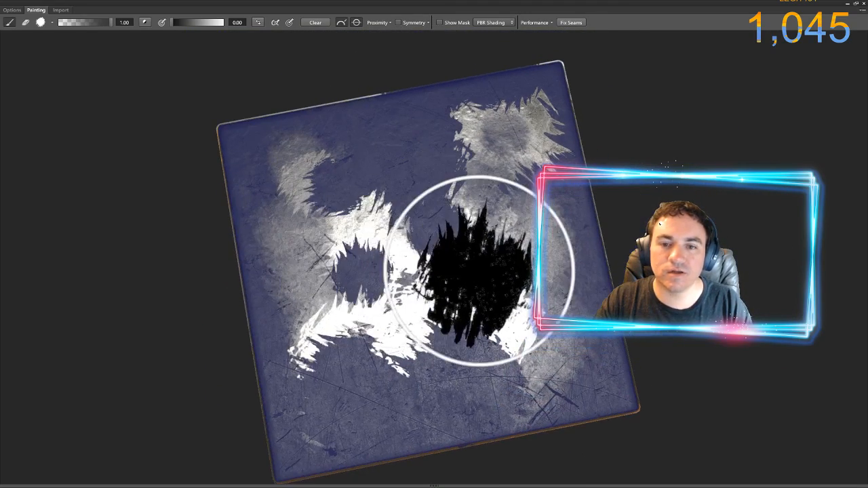
# Set the grayscale to 1.00 and opacity to 0.07, and brush faint metal wear over the upper part of the face
pyautogui.moveTo(94, 24); pyautogui.dragTo(74, 25)
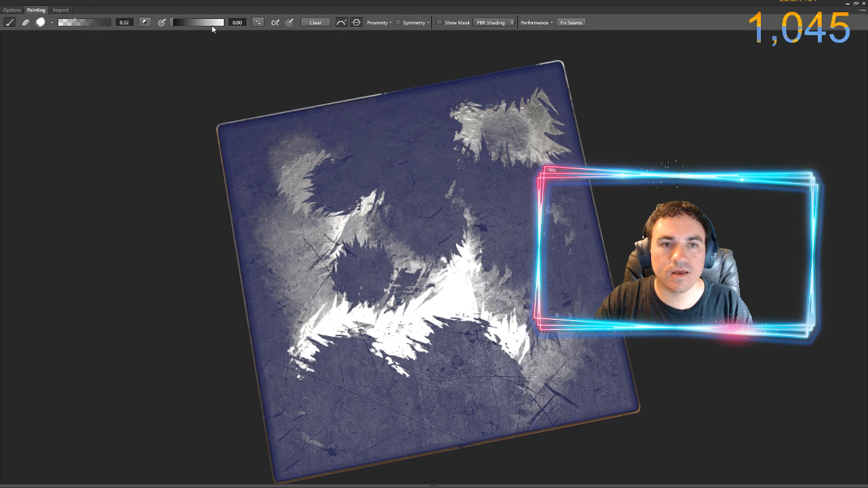
pyautogui.moveTo(212, 25); pyautogui.dragTo(234, 23)
pyautogui.click(72, 25)
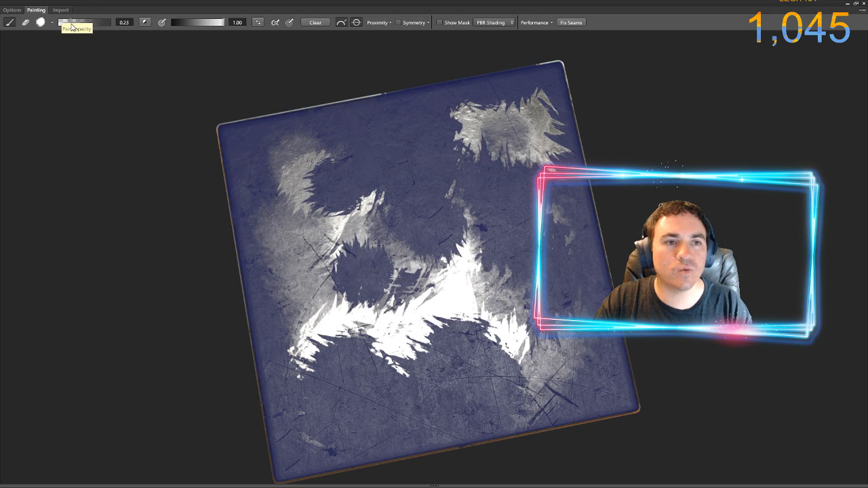
pyautogui.click(66, 28)
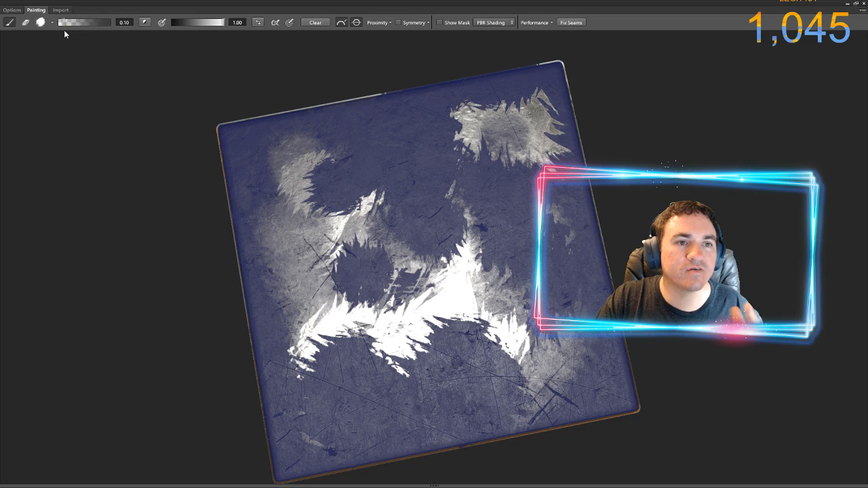
pyautogui.moveTo(63, 32); pyautogui.dragTo(62, 32)
pyautogui.click(305, 149)
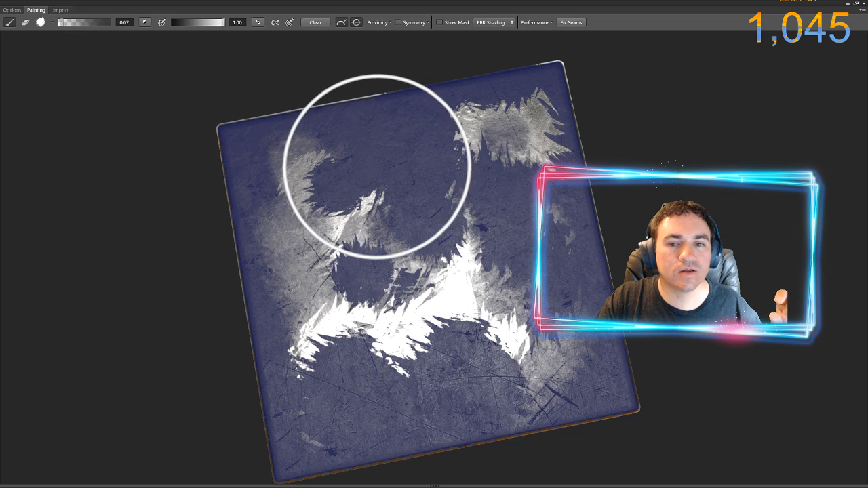
pyautogui.moveTo(445, 179)
pyautogui.mouseDown()
pyautogui.moveTo(476, 177)
pyautogui.moveTo(434, 165)
pyautogui.moveTo(430, 190)
pyautogui.mouseUp()
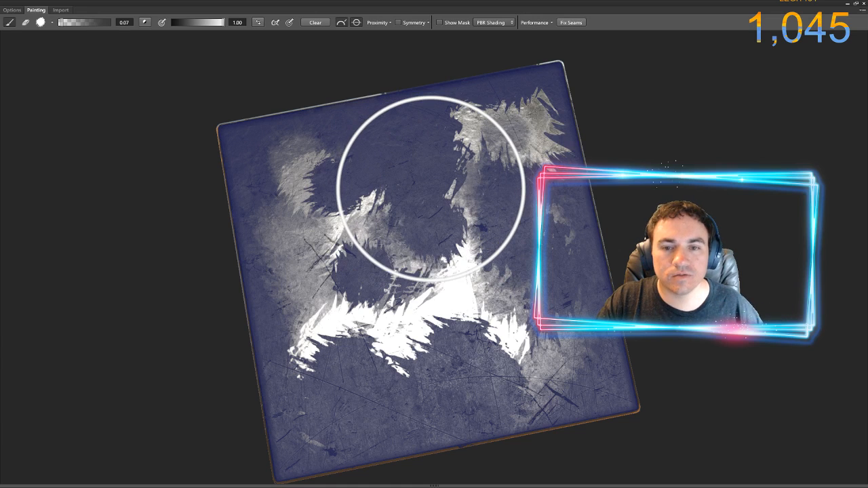
# Shrink the brush and dab small faint metal spots over the bare blue areas at grayscale 1.00 and opacity 0.07
pyautogui.press('[')
pyautogui.press('[')
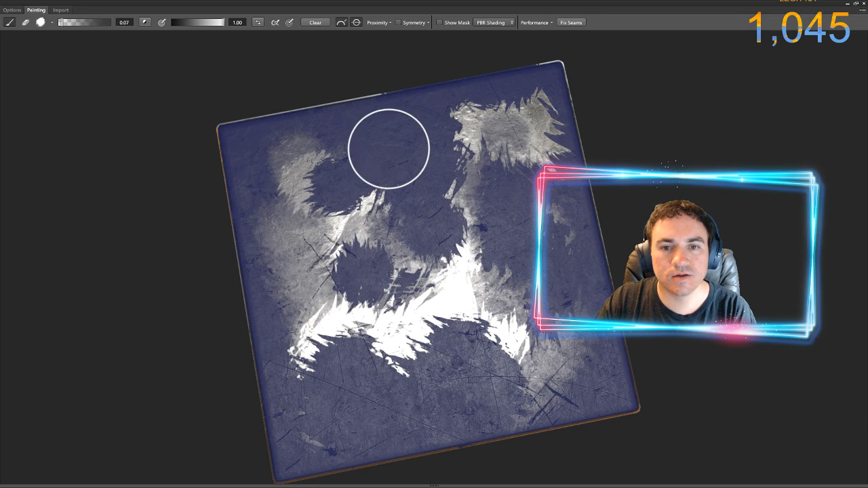
pyautogui.moveTo(353, 147)
pyautogui.mouseDown()
pyautogui.moveTo(406, 149)
pyautogui.moveTo(423, 170)
pyautogui.moveTo(460, 141)
pyautogui.moveTo(417, 151)
pyautogui.mouseUp()
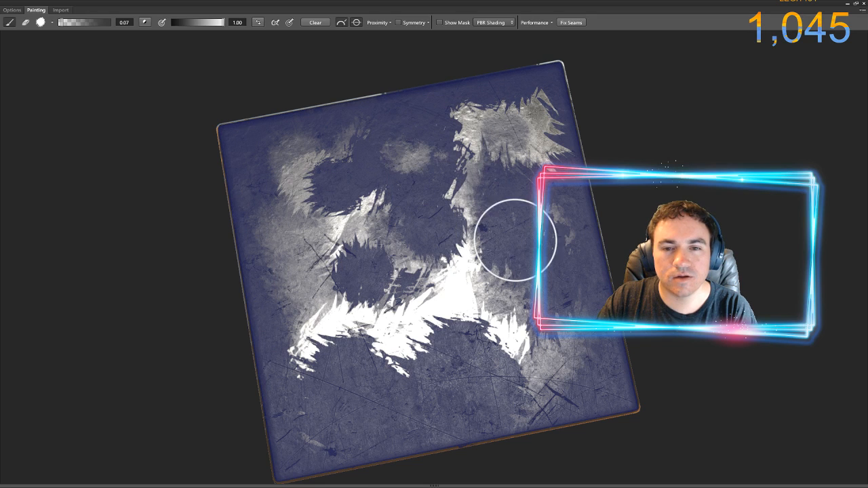
pyautogui.moveTo(515, 240)
pyautogui.mouseDown()
pyautogui.moveTo(550, 225)
pyautogui.moveTo(508, 207)
pyautogui.moveTo(495, 271)
pyautogui.mouseUp()
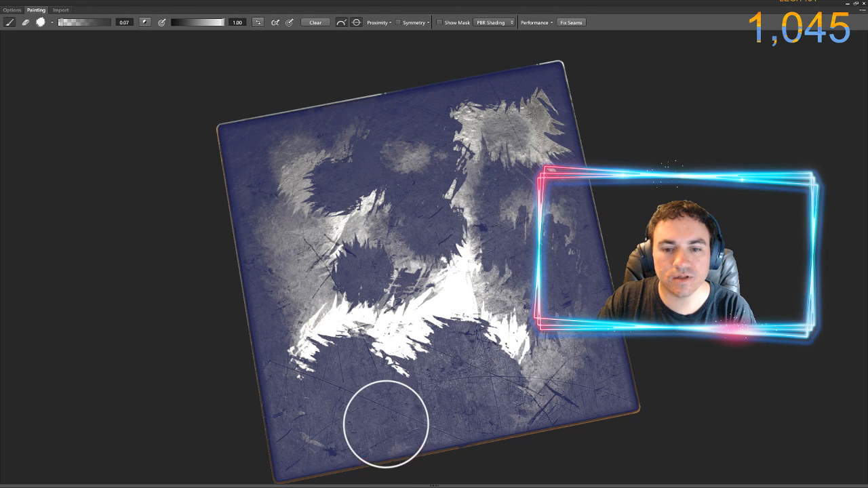
pyautogui.moveTo(333, 404)
pyautogui.mouseDown()
pyautogui.moveTo(403, 407)
pyautogui.moveTo(459, 384)
pyautogui.moveTo(467, 390)
pyautogui.moveTo(427, 404)
pyautogui.moveTo(479, 378)
pyautogui.moveTo(446, 396)
pyautogui.mouseUp()
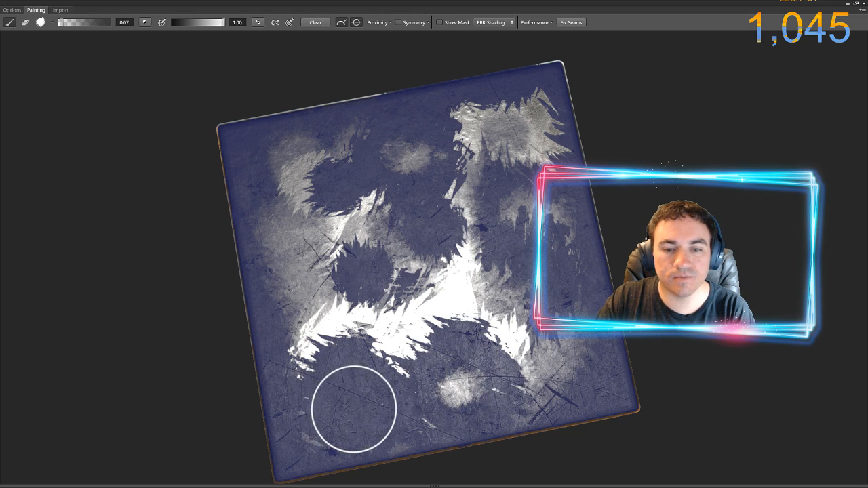
pyautogui.moveTo(352, 365)
pyautogui.mouseDown()
pyautogui.moveTo(355, 353)
pyautogui.moveTo(345, 372)
pyautogui.moveTo(305, 333)
pyautogui.moveTo(267, 234)
pyautogui.moveTo(323, 224)
pyautogui.moveTo(417, 251)
pyautogui.moveTo(420, 202)
pyautogui.moveTo(414, 213)
pyautogui.mouseUp()
# Restore the maximized 3D preview to a smaller window and accept the painted mask for the Zirconium (Zr) layer
pyautogui.moveTo(235, 246)
pyautogui.mouseDown()
pyautogui.moveTo(261, 231)
pyautogui.moveTo(424, 308)
pyautogui.moveTo(405, 361)
pyautogui.mouseUp()
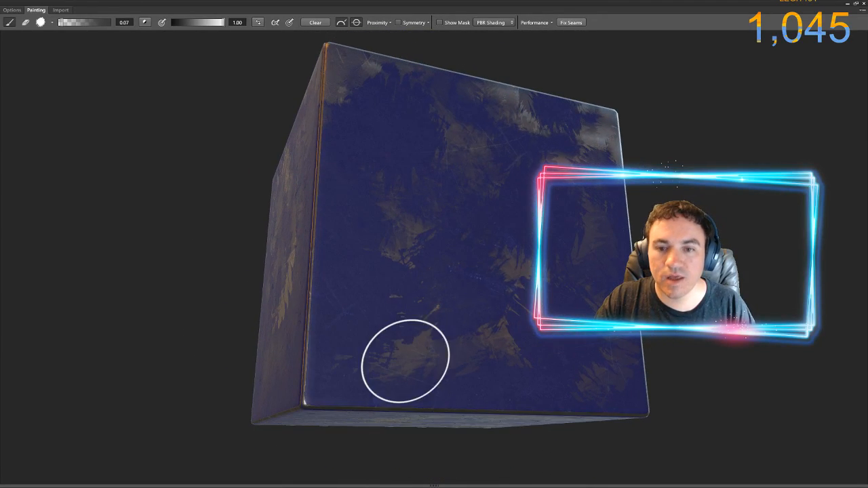
pyautogui.keyDown('alt'); pyautogui.moveTo(512, 266); pyautogui.dragTo(508, 287); pyautogui.keyUp('alt')
pyautogui.moveTo(486, 255)
pyautogui.keyDown('alt'); pyautogui.mouseDown()
pyautogui.moveTo(490, 237)
pyautogui.moveTo(560, 224)
pyautogui.moveTo(540, 213)
pyautogui.moveTo(529, 219)
pyautogui.mouseUp(); pyautogui.keyUp('alt')
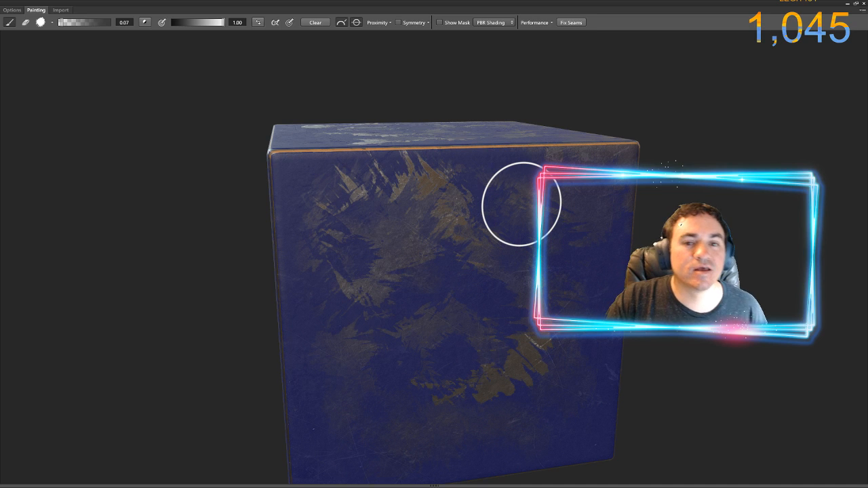
pyautogui.click(17, 10)
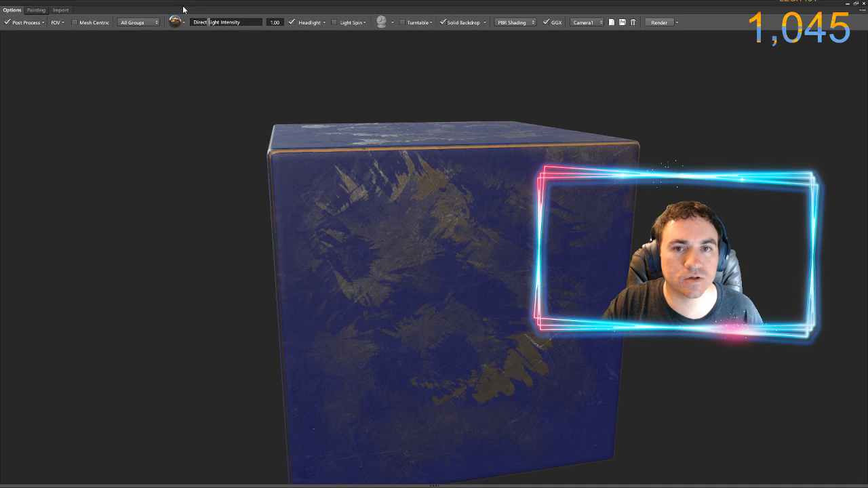
pyautogui.doubleClick(187, 6)
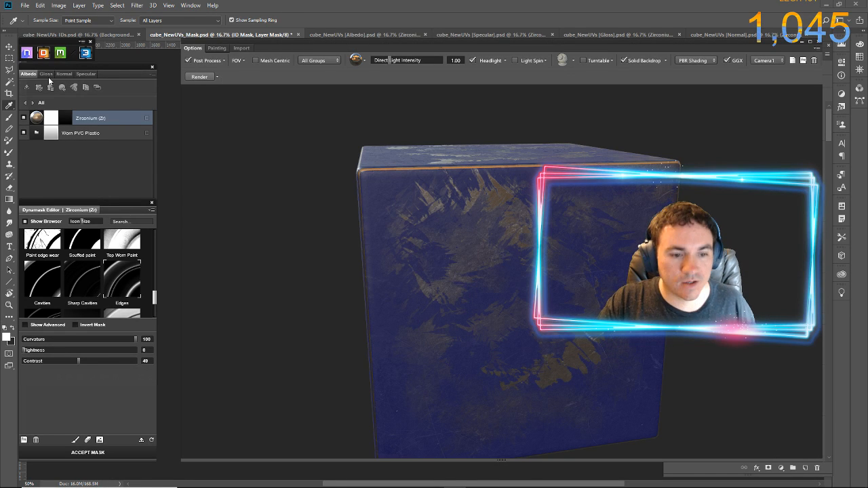
pyautogui.click(70, 453)
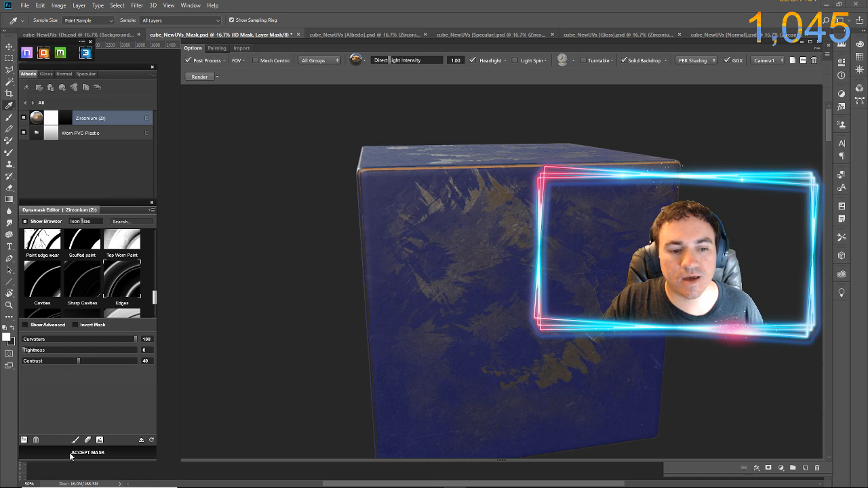
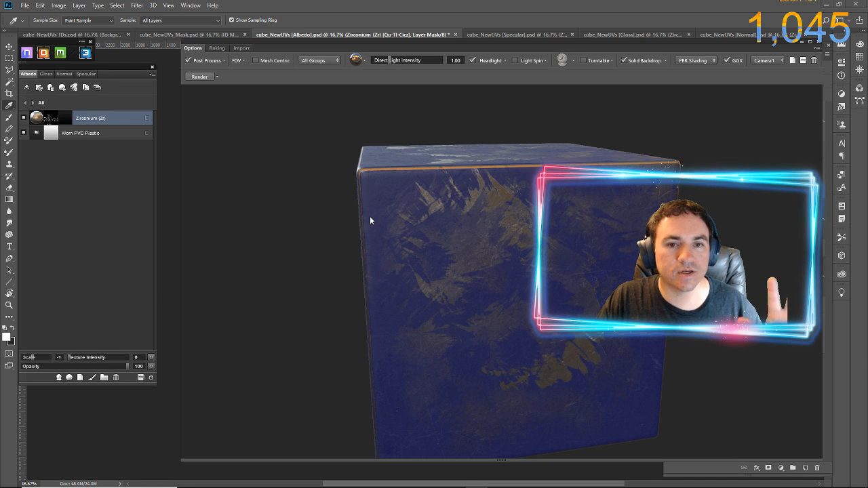
pyautogui.moveTo(314, 233)
pyautogui.mouseDown()
pyautogui.moveTo(329, 241)
pyautogui.moveTo(377, 228)
pyautogui.moveTo(318, 244)
pyautogui.mouseUp()
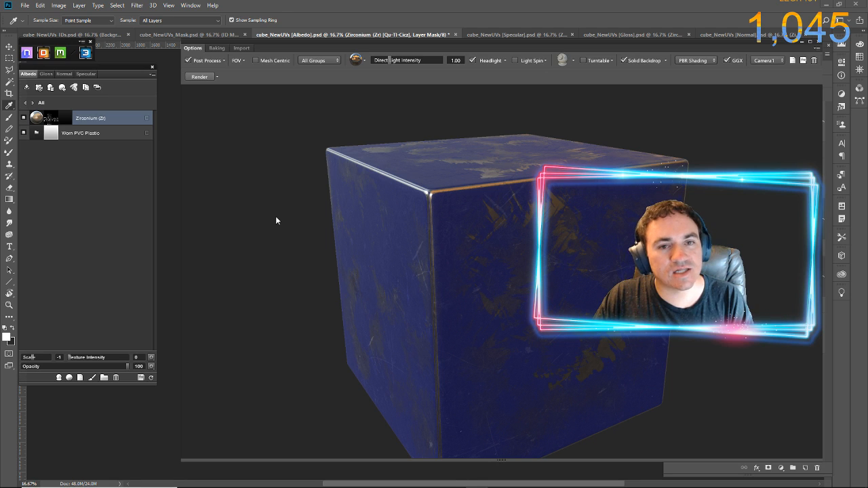
pyautogui.moveTo(294, 202); pyautogui.dragTo(286, 428)
pyautogui.moveTo(295, 295); pyautogui.dragTo(409, 285)
pyautogui.moveTo(253, 272)
pyautogui.mouseDown()
pyautogui.moveTo(271, 281)
pyautogui.moveTo(256, 284)
pyautogui.mouseUp()
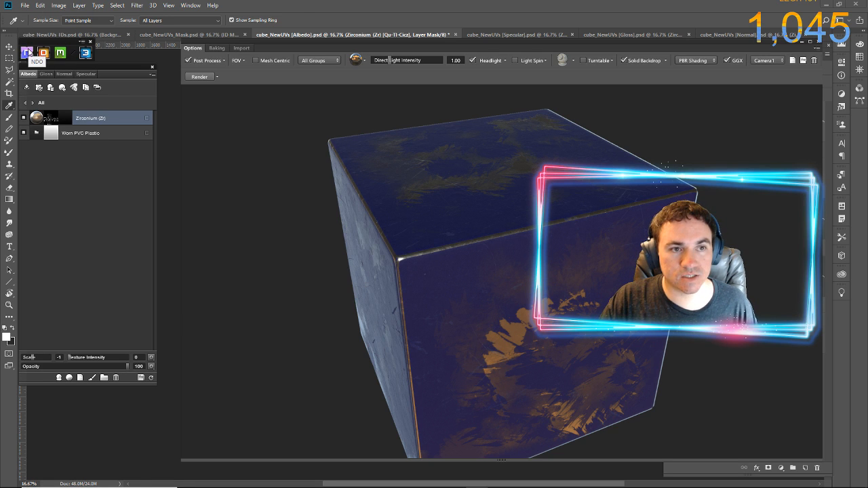
# Launch NDO, complete its license activation and reopen its panel for the Zirconium layer's albedo document
pyautogui.click(27, 52)
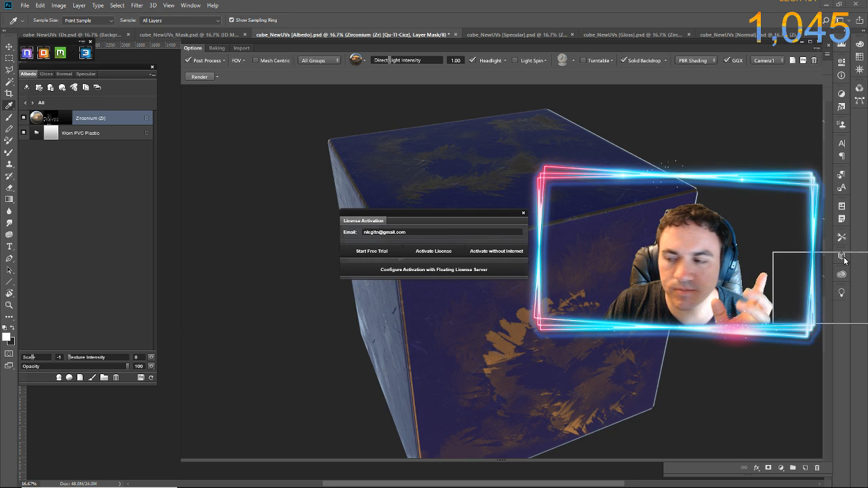
pyautogui.press('Escape')
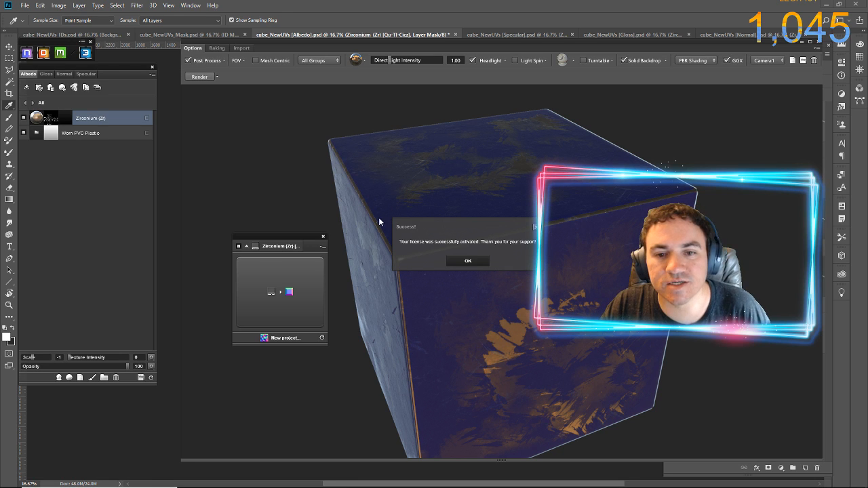
pyautogui.click(467, 262)
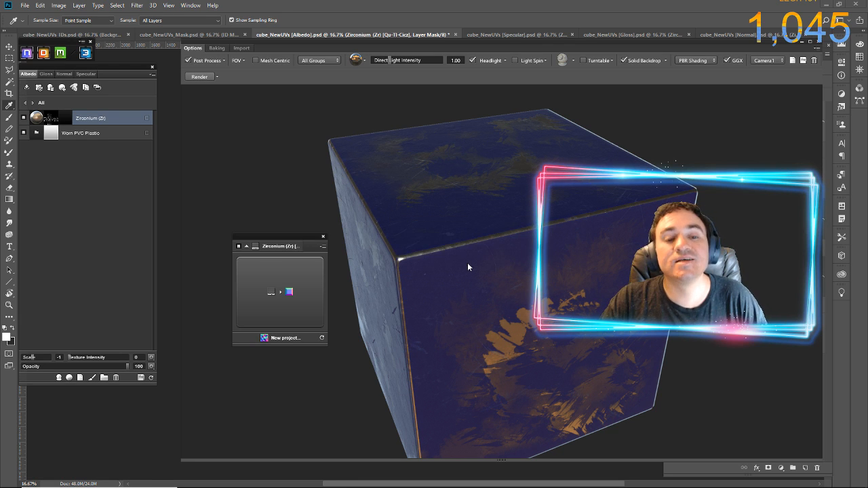
pyautogui.click(281, 295)
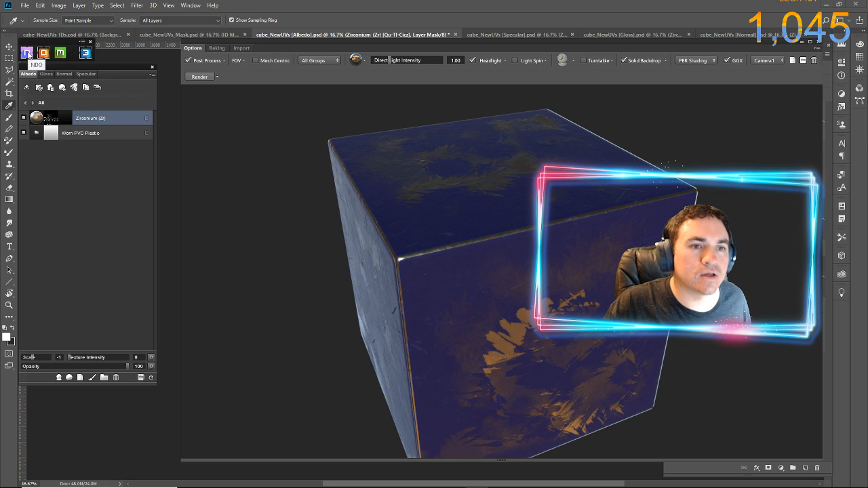
pyautogui.click(27, 53)
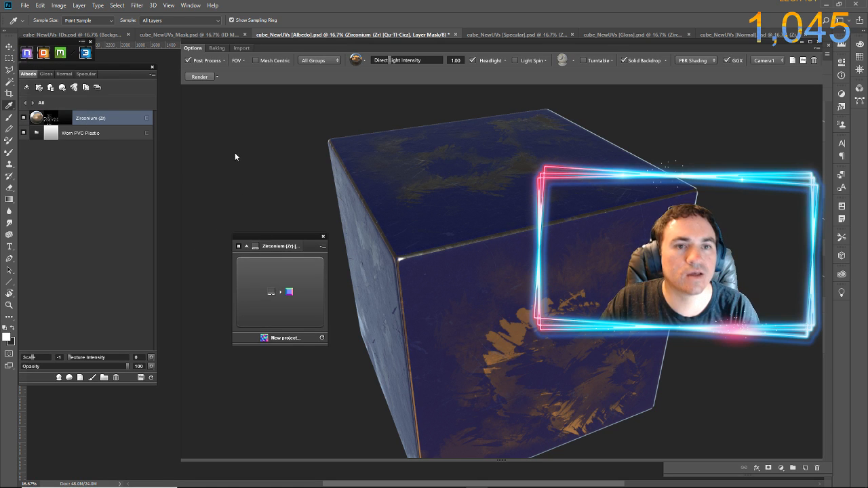
# Open the NDO new project settings, then resize and reposition the Zirconium (Zr) NDO panel over the layer list
pyautogui.click(277, 338)
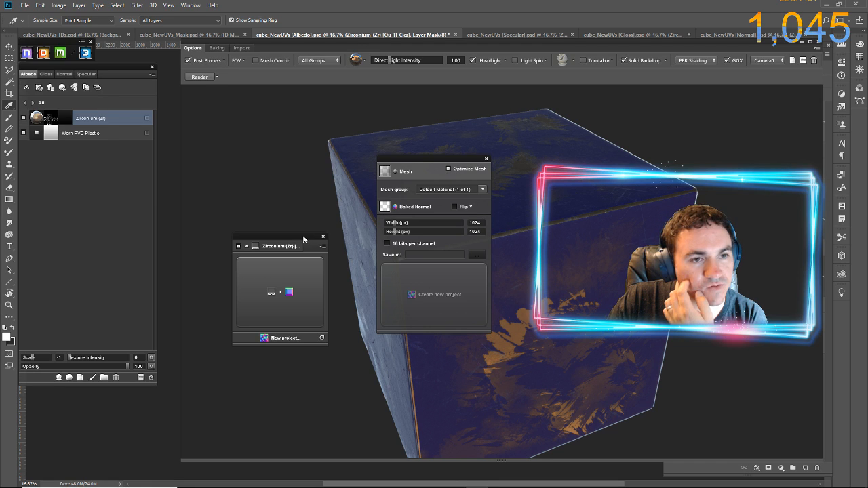
pyautogui.moveTo(304, 236); pyautogui.dragTo(156, 196)
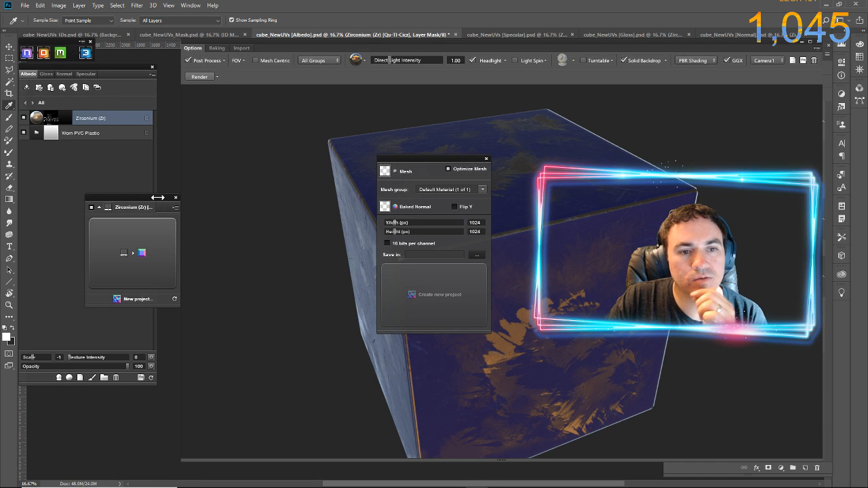
pyautogui.moveTo(152, 197); pyautogui.dragTo(104, 207)
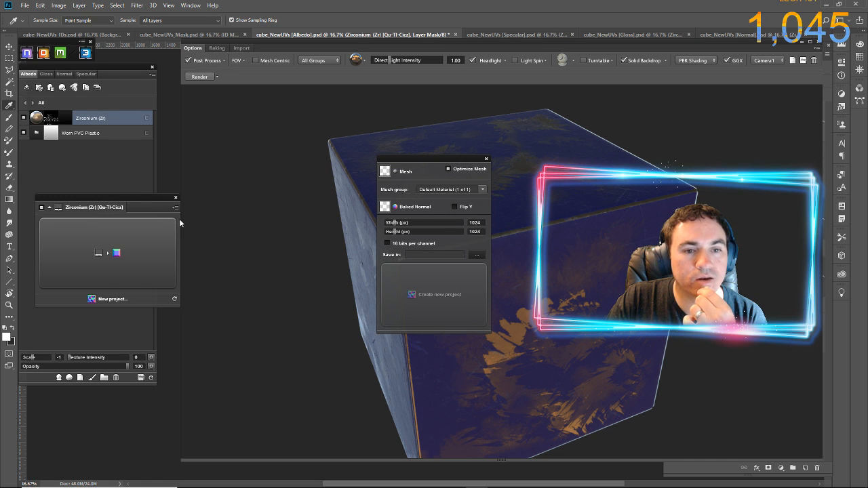
pyautogui.moveTo(182, 221)
pyautogui.mouseDown()
pyautogui.moveTo(151, 227)
pyautogui.moveTo(187, 227)
pyautogui.moveTo(180, 216)
pyautogui.mouseUp()
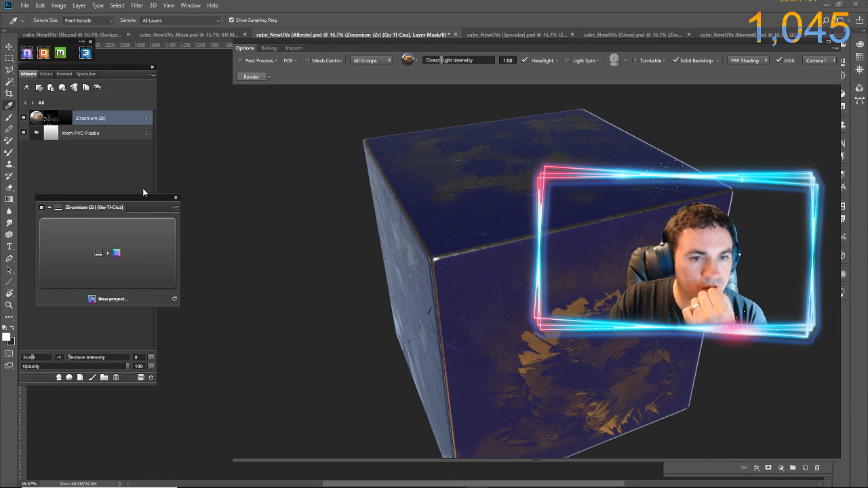
pyautogui.moveTo(130, 200); pyautogui.dragTo(113, 201)
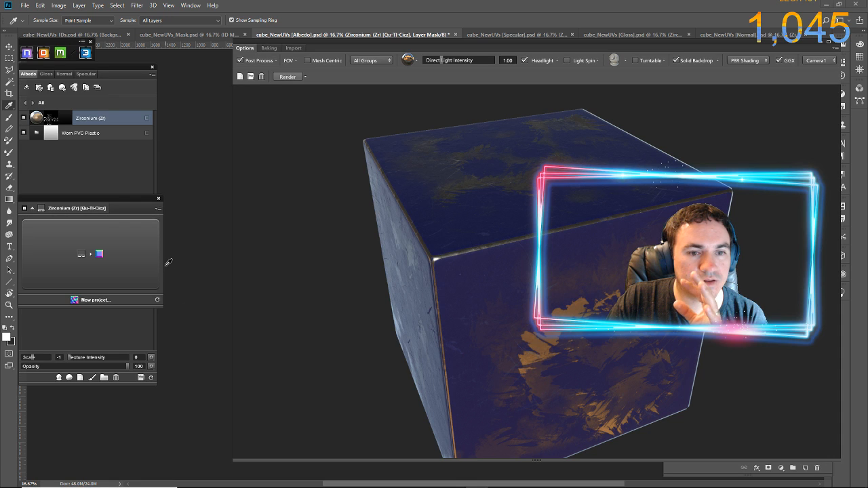
pyautogui.click(169, 263)
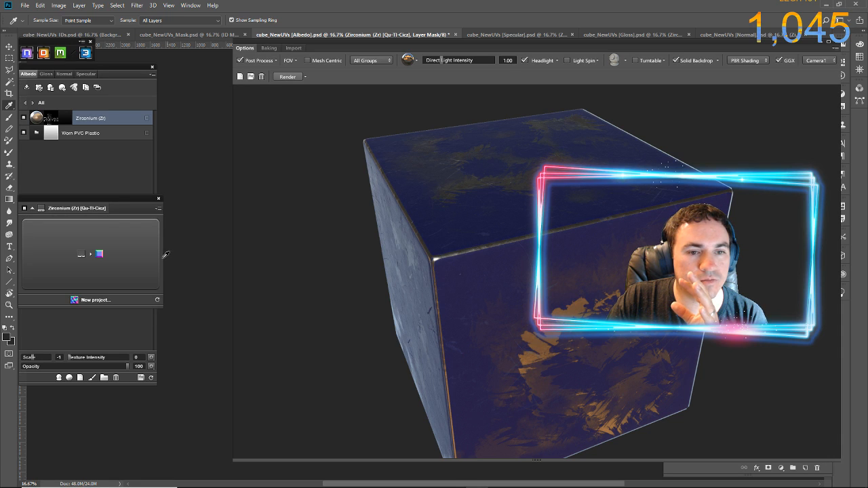
pyautogui.moveTo(165, 259); pyautogui.dragTo(134, 262)
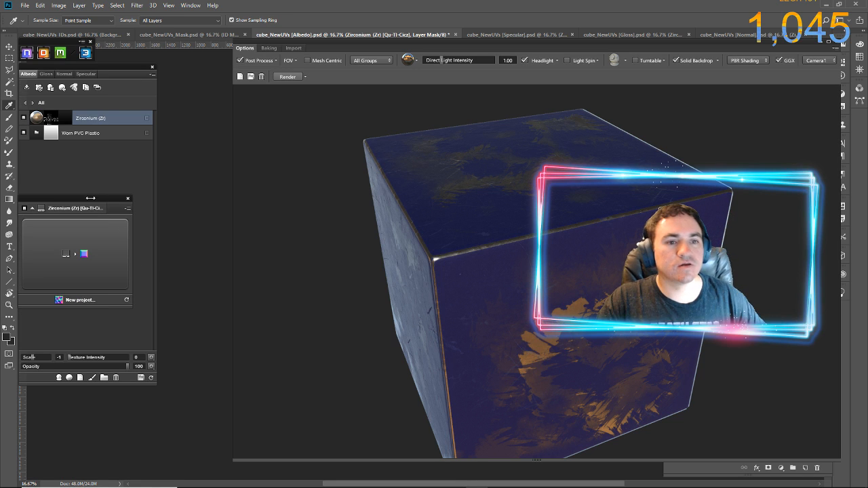
pyautogui.moveTo(89, 202); pyautogui.dragTo(105, 198)
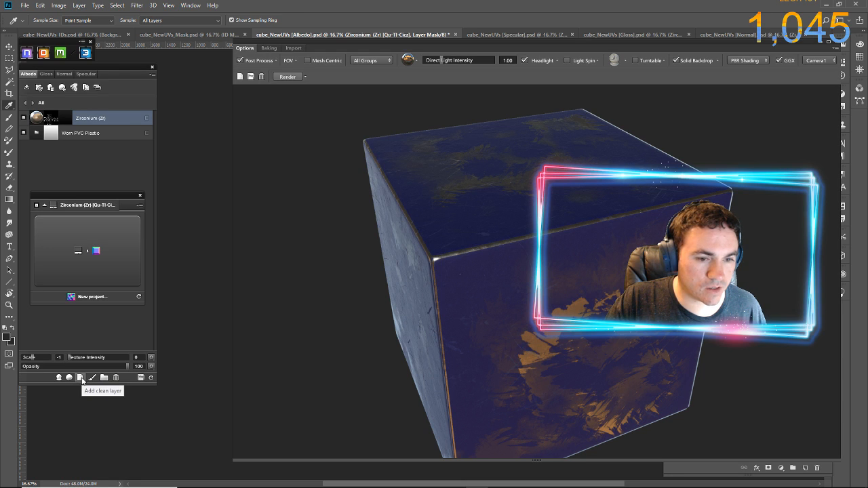
# Convert the Zirconium (Zr) layer to normals with NDO and move the 3D preview and project settings window to uncover the map
pyautogui.click(85, 299)
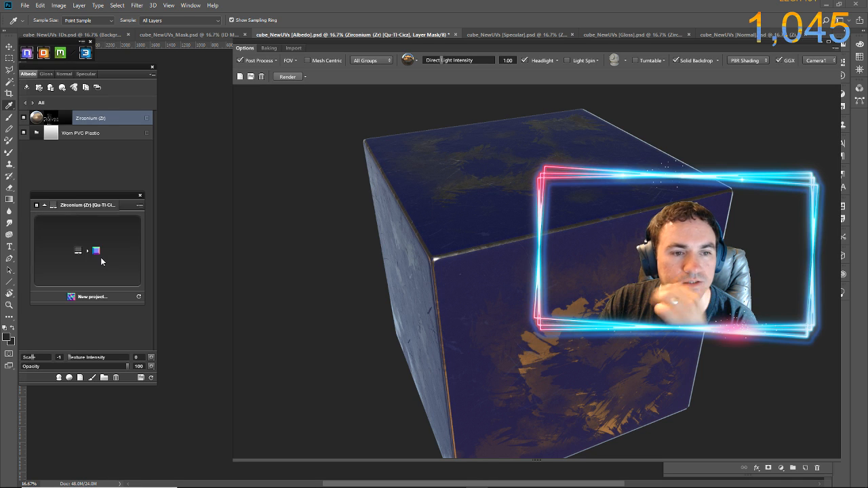
pyautogui.click(100, 257)
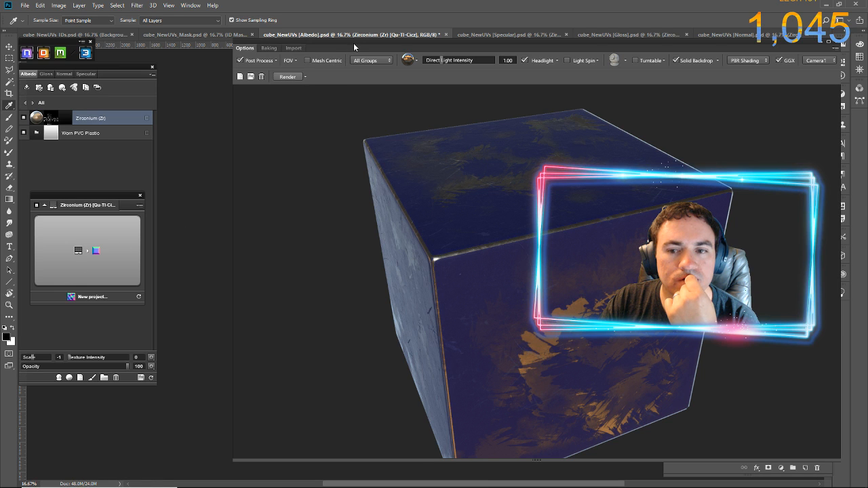
pyautogui.moveTo(354, 47); pyautogui.dragTo(644, 61)
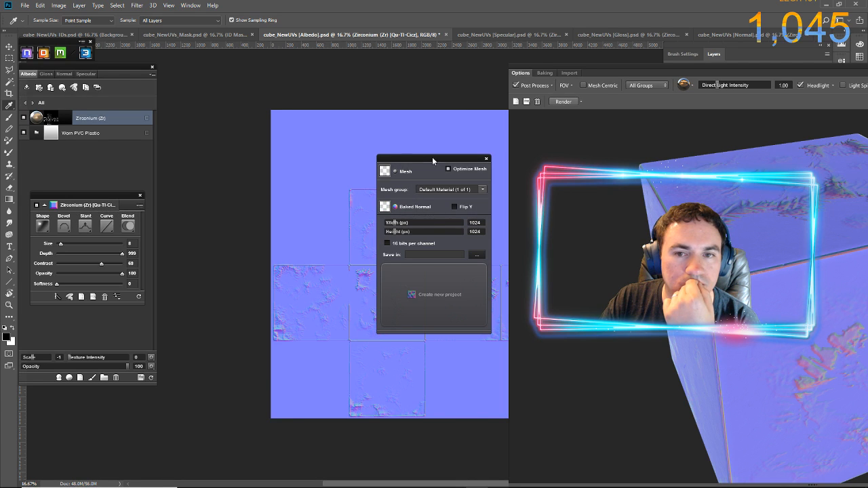
pyautogui.moveTo(422, 158); pyautogui.dragTo(421, 154)
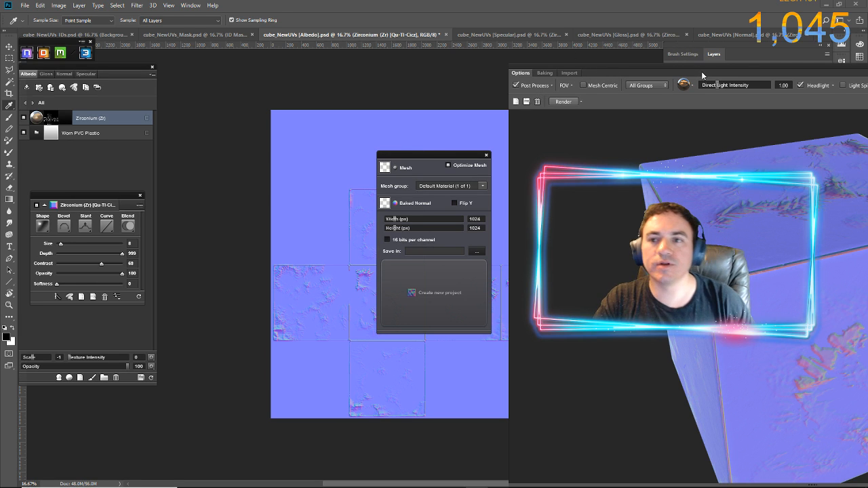
pyautogui.moveTo(703, 69)
pyautogui.mouseDown()
pyautogui.moveTo(685, 70)
pyautogui.moveTo(718, 76)
pyautogui.mouseUp()
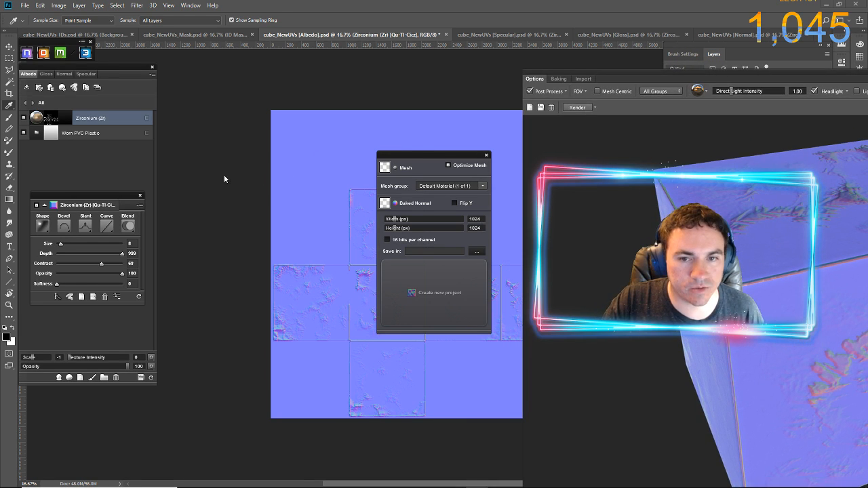
# Close the NDO panel and open the Zirconium (Zr) group inside the NORMAL group to list its sublayers
pyautogui.click(140, 196)
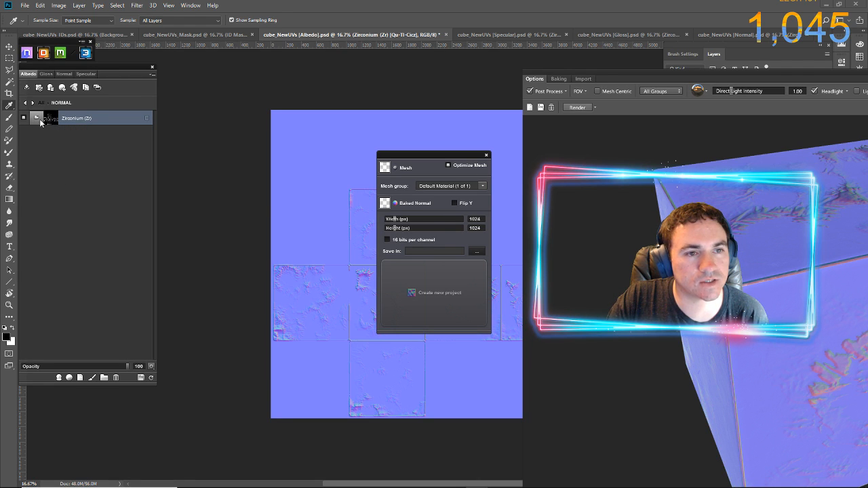
pyautogui.click(52, 120)
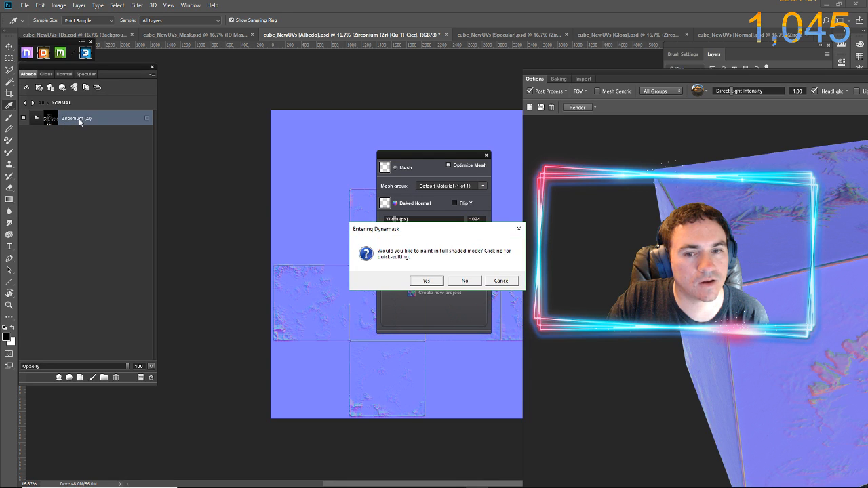
pyautogui.click(499, 280)
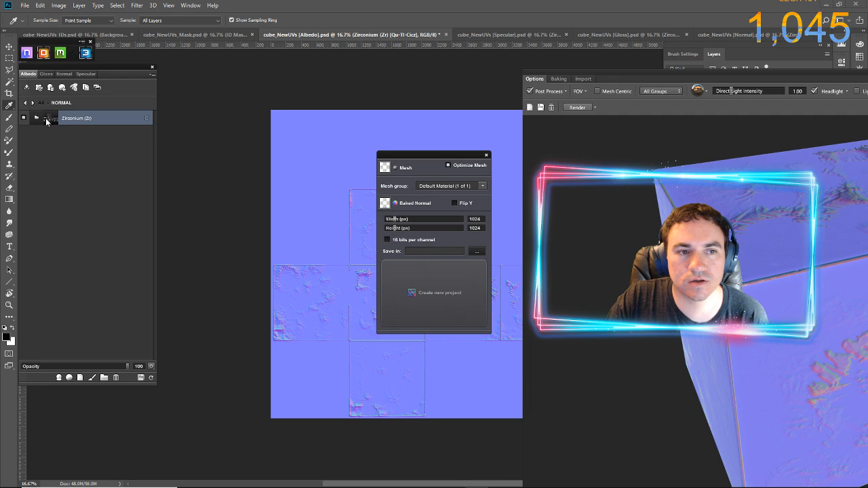
pyautogui.click(36, 119)
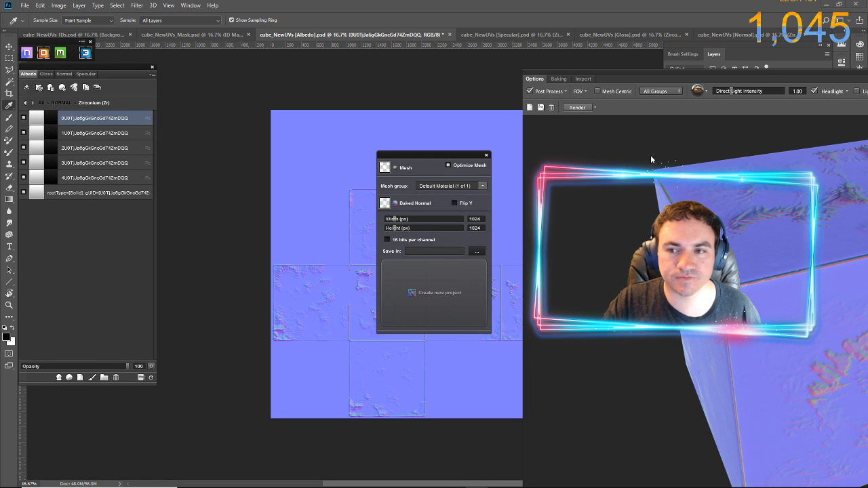
# Bring the 3D preview back beside the layer list and examine the topmost normal sublayer's effect on another cube face by toggling its visibility
pyautogui.moveTo(731, 73); pyautogui.dragTo(403, 22)
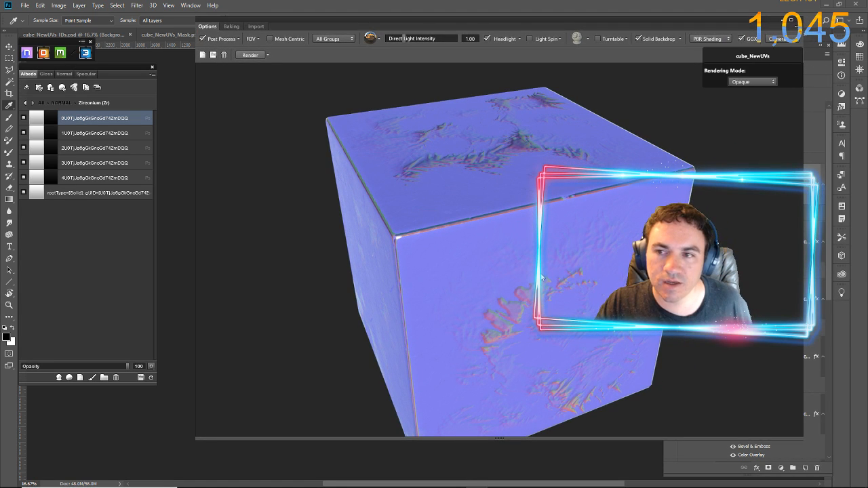
pyautogui.moveTo(545, 276); pyautogui.dragTo(414, 271)
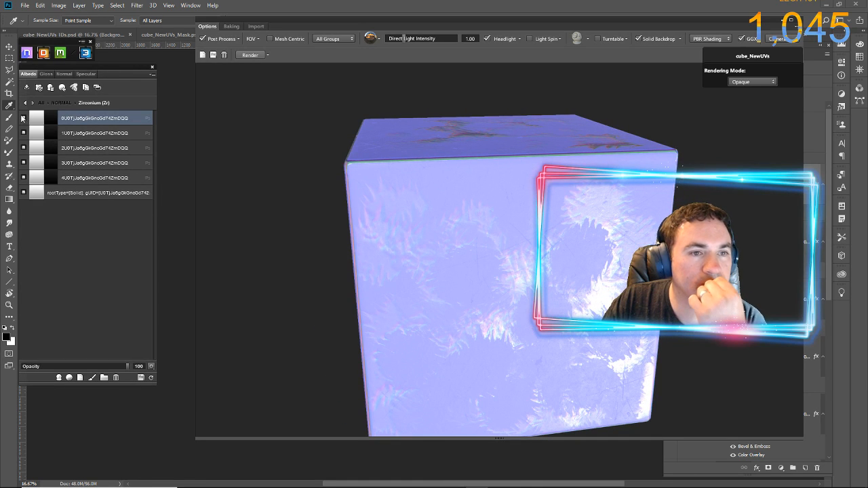
pyautogui.click(23, 119)
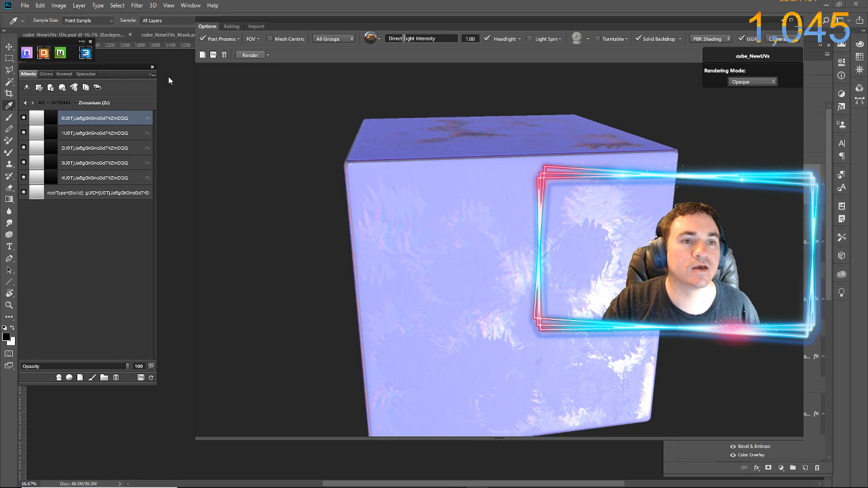
# Add a clean layer above Zirconium (Zr) in the Normal map and try to paint normal details on it
pyautogui.click(63, 74)
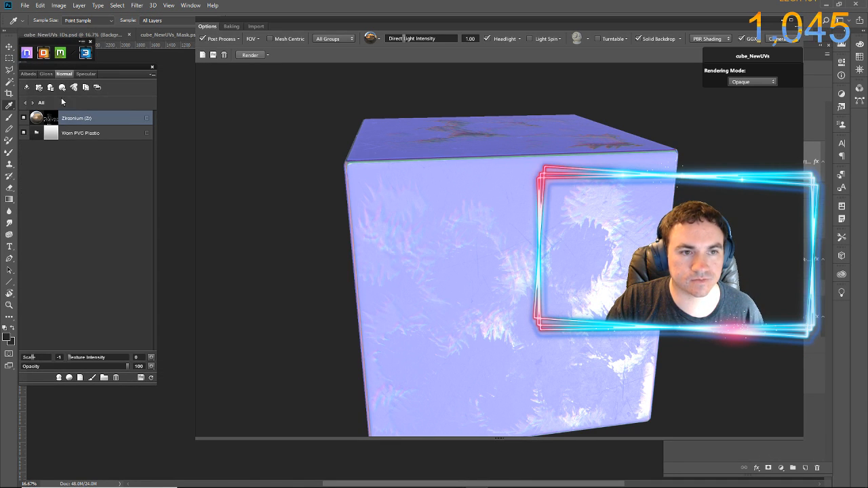
pyautogui.click(81, 380)
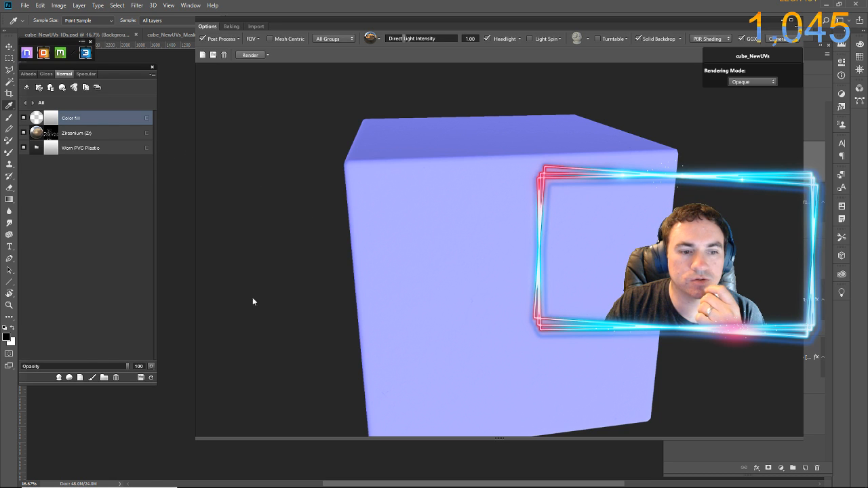
pyautogui.click(95, 381)
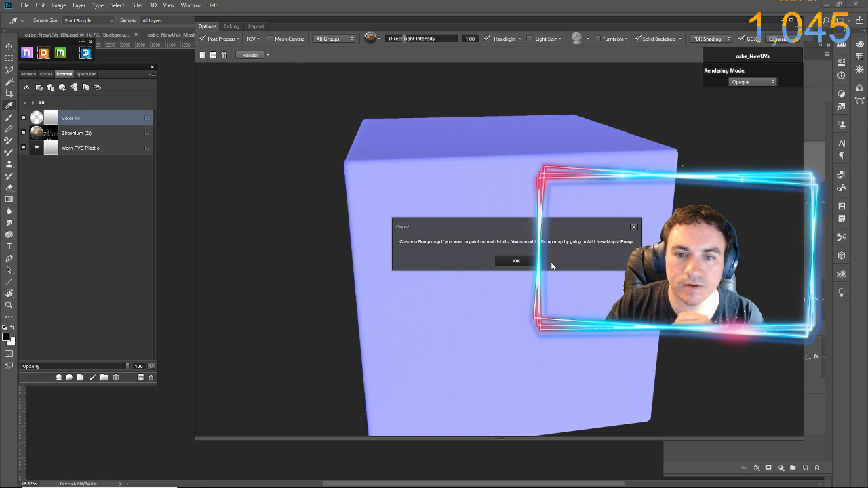
pyautogui.click(523, 262)
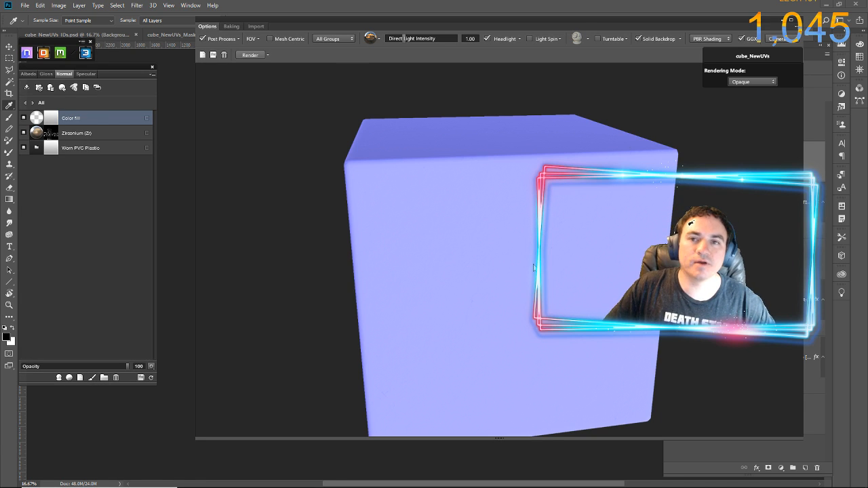